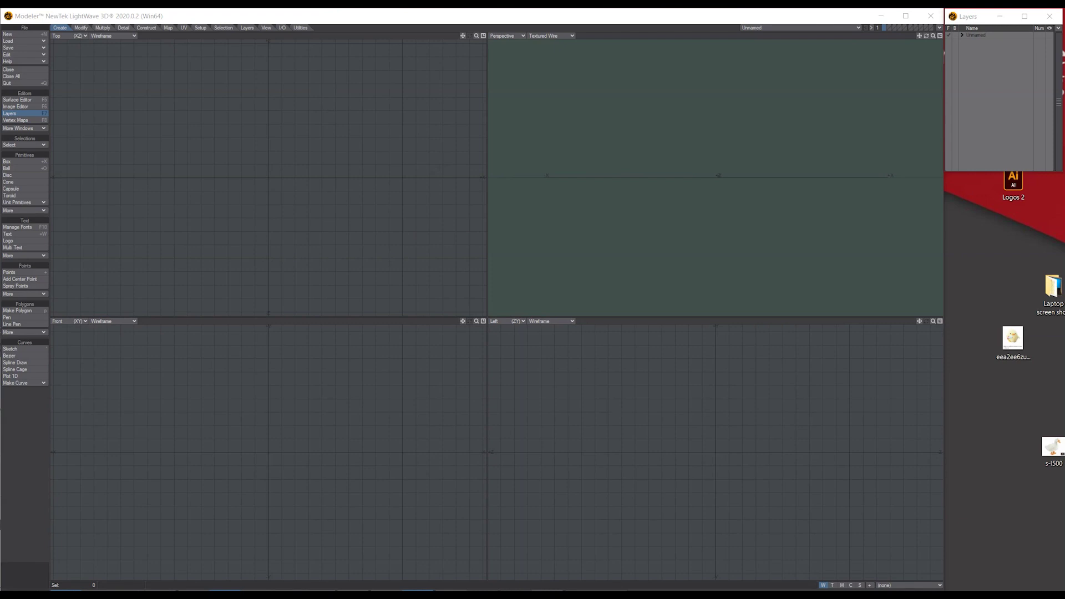
# Browse the hammer image search results for handle references, and return to the LightWave Modeler window.
pyautogui.scroll(-1, 457, 225)
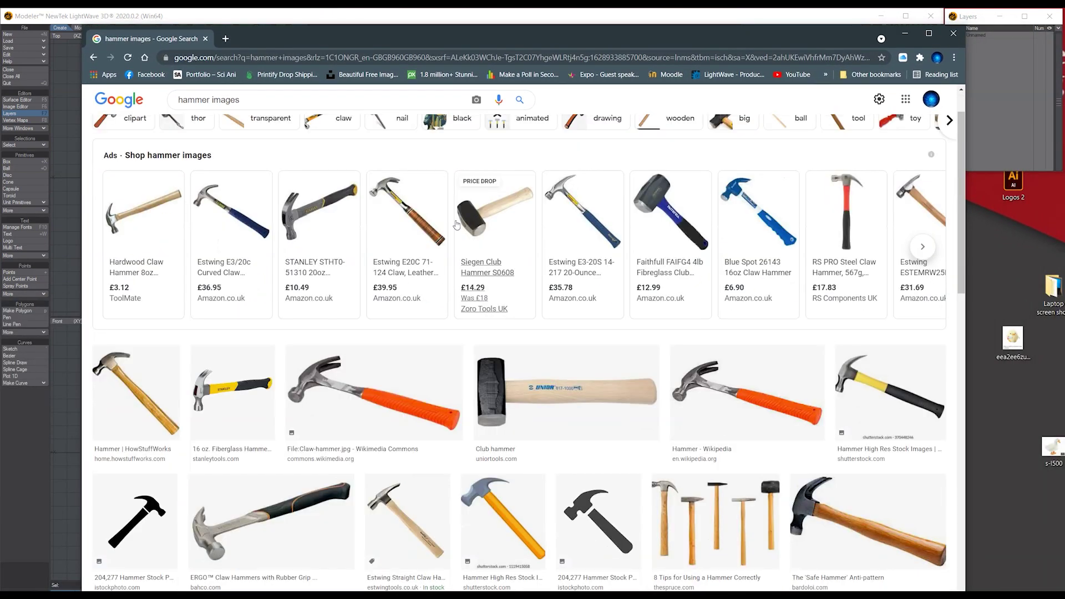
pyautogui.scroll(-1, 456, 225)
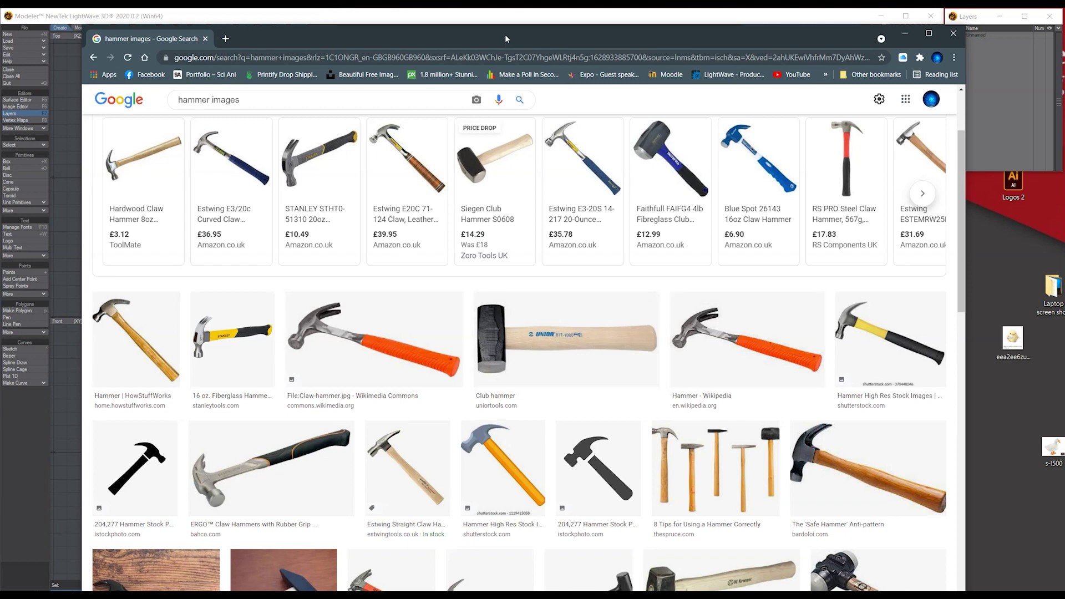
pyautogui.moveTo(504, 39); pyautogui.dragTo(29, 512)
pyautogui.click(268, 19)
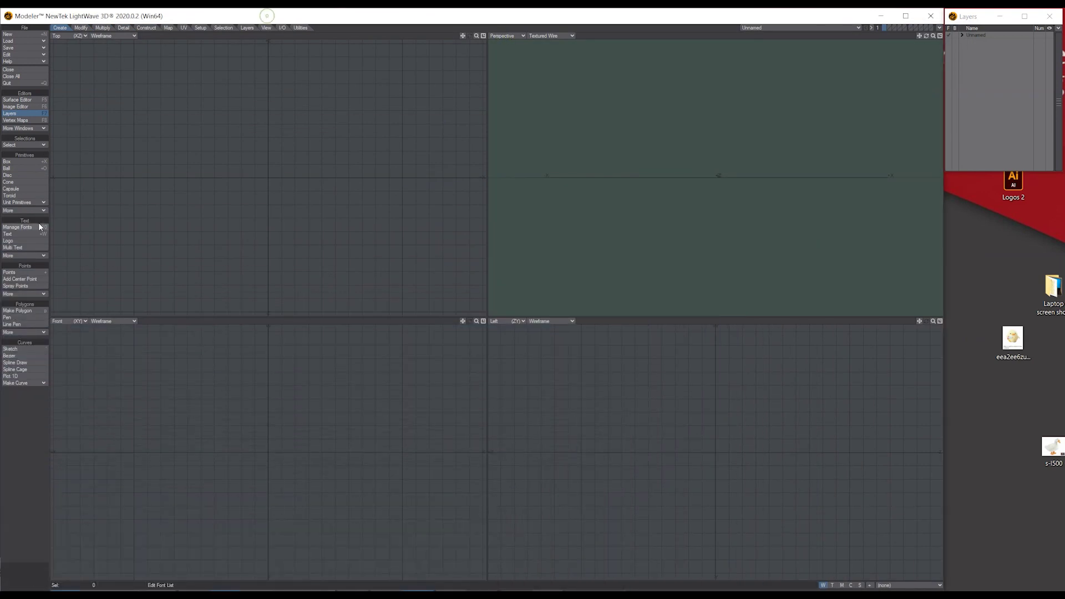
# Create a tall upright box about 1.35 m wide, 9.2 m high and 1.55 m deep, centred on the vertical axis.
pyautogui.click(18, 161)
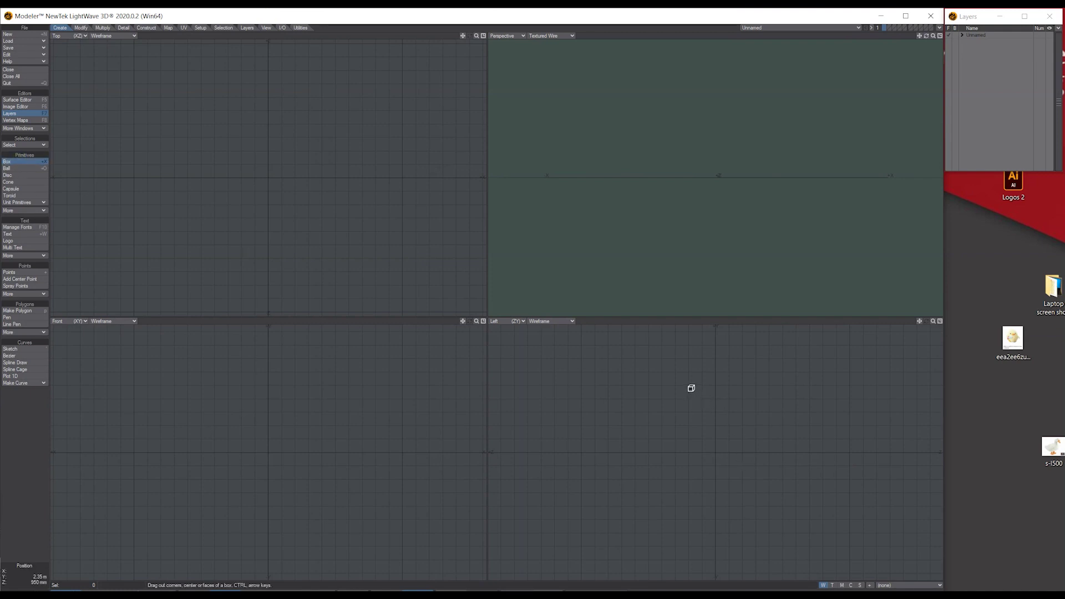
pyautogui.moveTo(691, 376); pyautogui.dragTo(733, 563)
pyautogui.moveTo(710, 373); pyautogui.dragTo(711, 340)
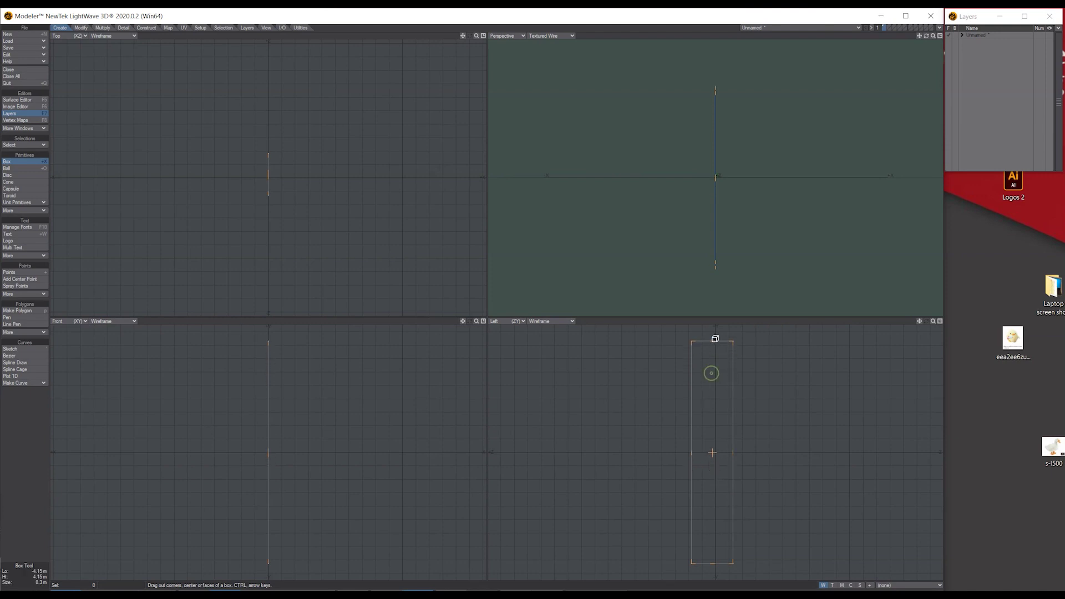
pyautogui.moveTo(712, 453); pyautogui.dragTo(715, 454)
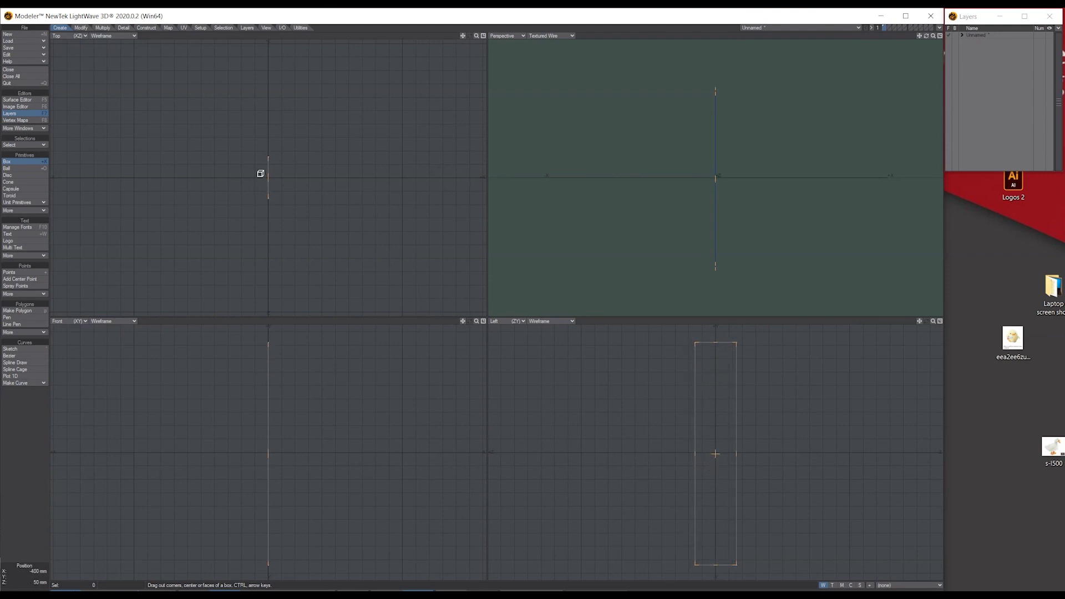
pyautogui.moveTo(271, 177)
pyautogui.mouseDown()
pyautogui.moveTo(305, 176)
pyautogui.moveTo(269, 177)
pyautogui.mouseUp()
pyautogui.press('space')
pyautogui.moveTo(926, 35); pyautogui.dragTo(905, 47)
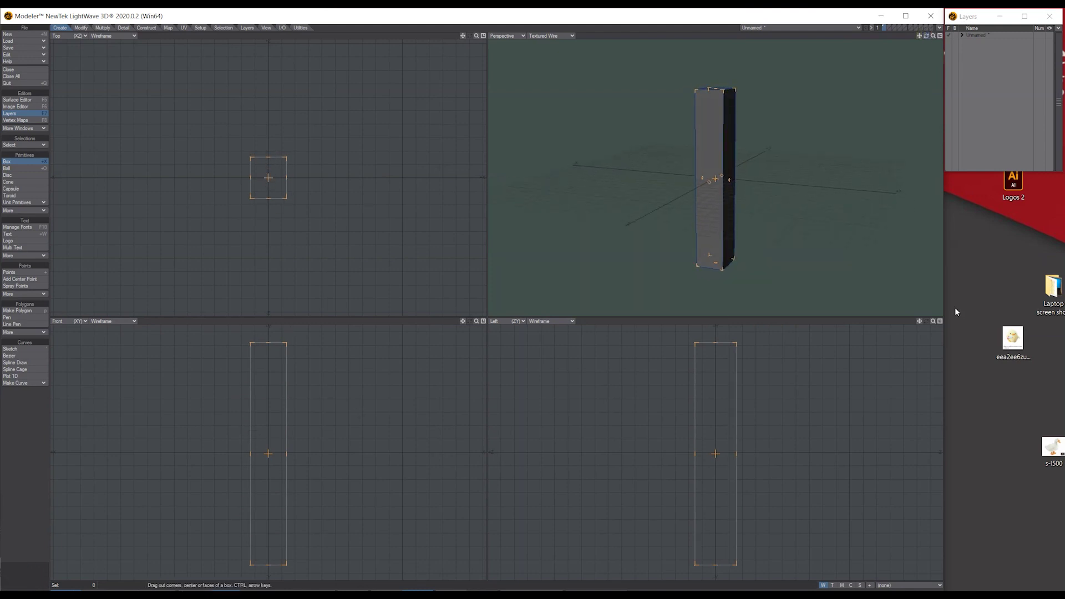
pyautogui.moveTo(932, 322); pyautogui.dragTo(909, 321)
pyautogui.moveTo(714, 376); pyautogui.dragTo(715, 358)
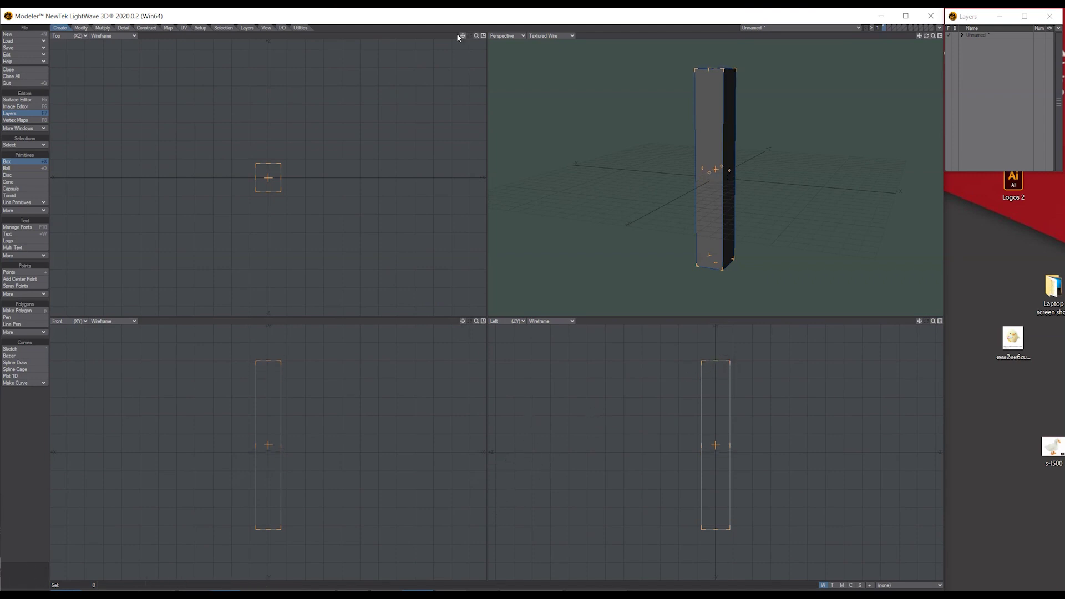
# Set the box's segments to 2 in X, 16 in Y and 2 in Z, and finish the box.
pyautogui.moveTo(438, 19); pyautogui.dragTo(437, 17)
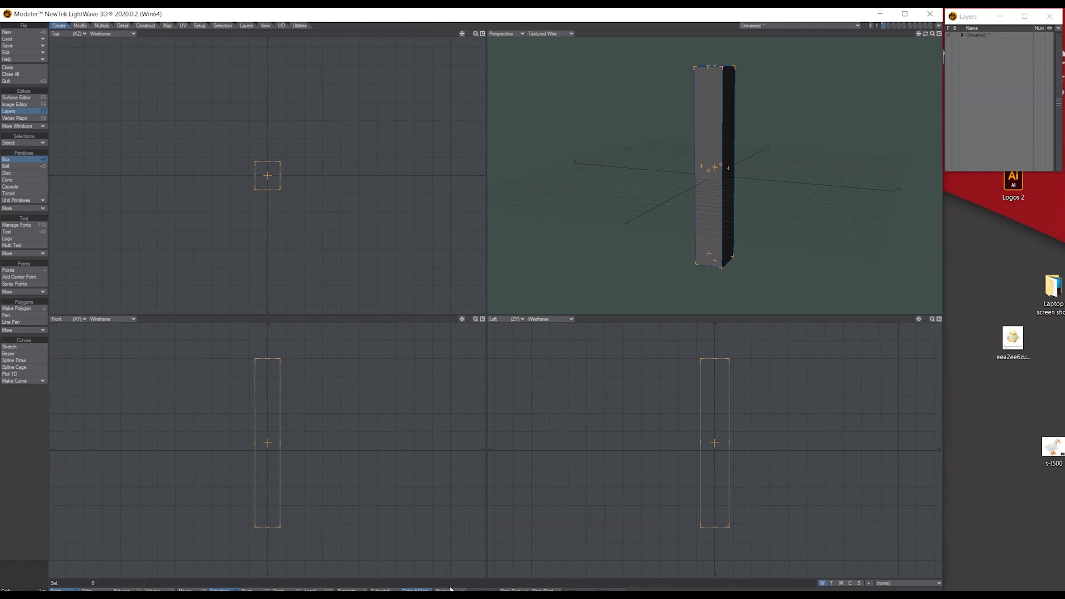
pyautogui.moveTo(634, 595); pyautogui.dragTo(634, 589)
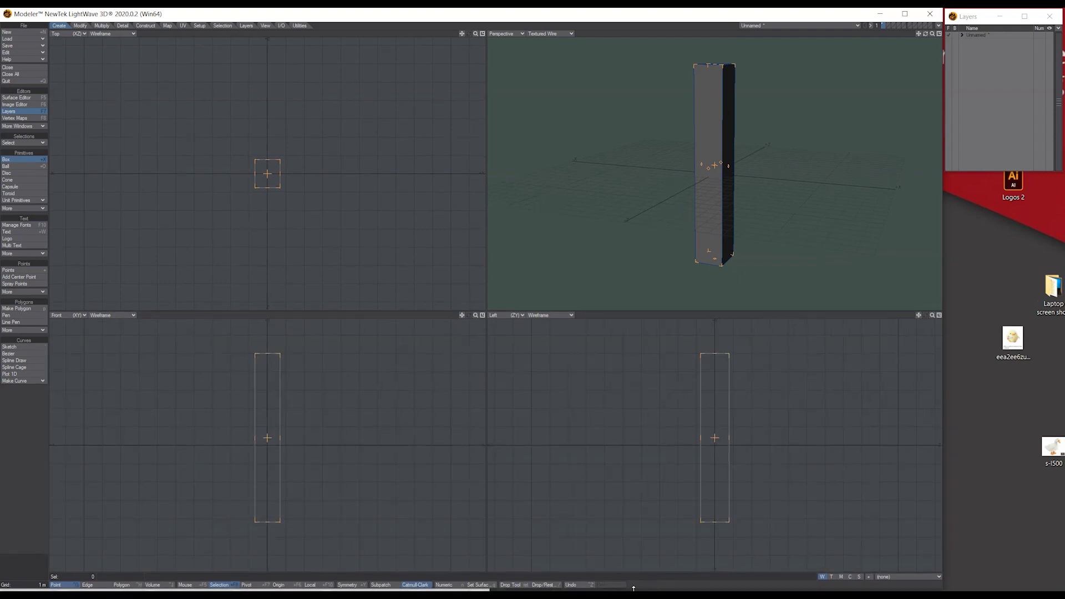
pyautogui.click(444, 584)
pyautogui.moveTo(287, 226); pyautogui.dragTo(332, 227)
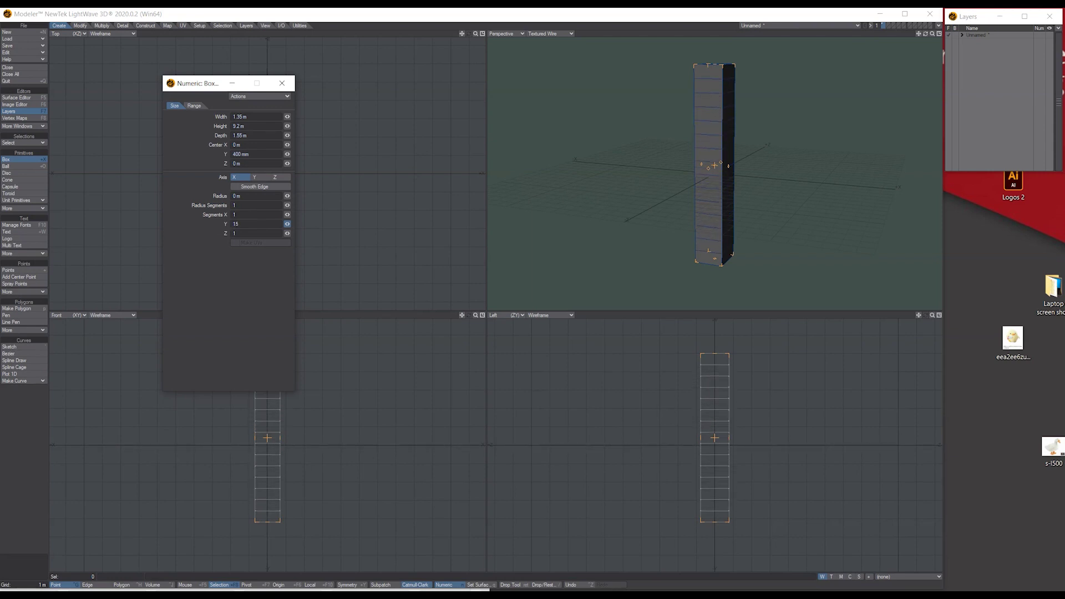
pyautogui.moveTo(286, 214); pyautogui.dragTo(292, 233)
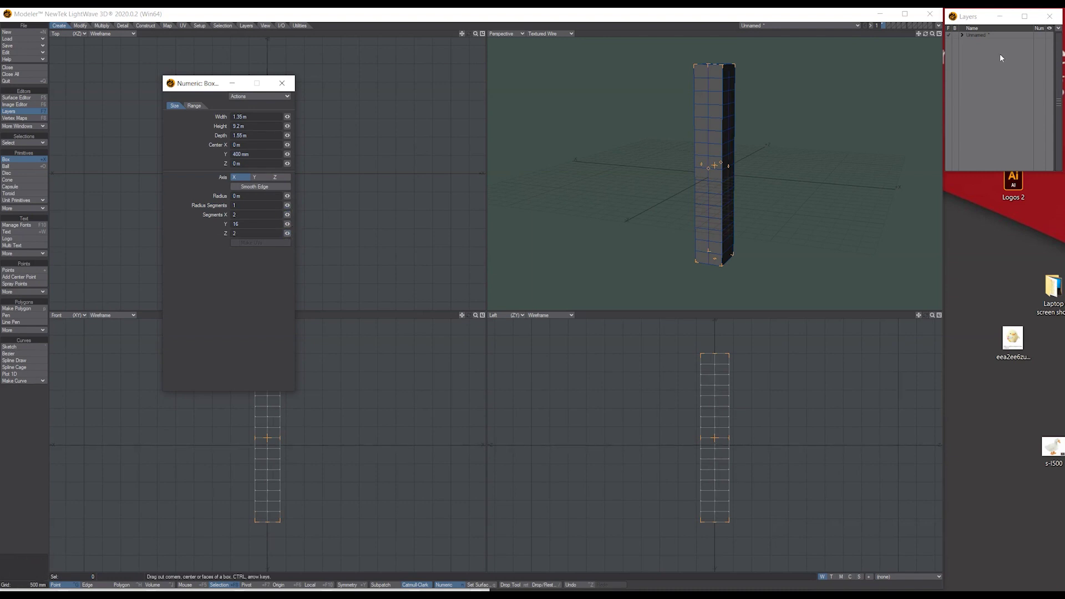
pyautogui.moveTo(922, 34); pyautogui.dragTo(922, 32)
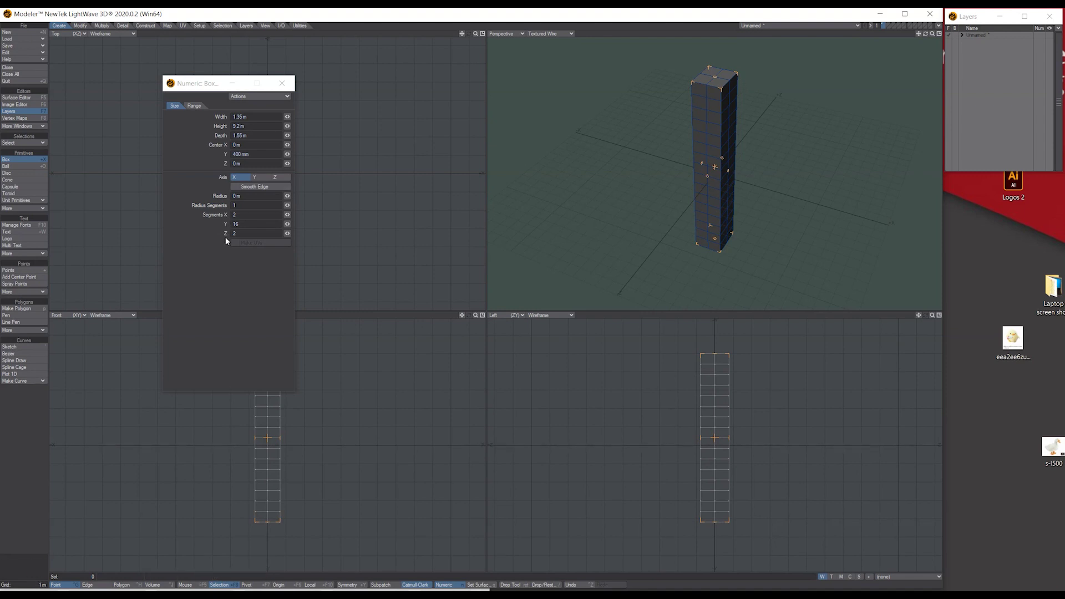
pyautogui.click(285, 85)
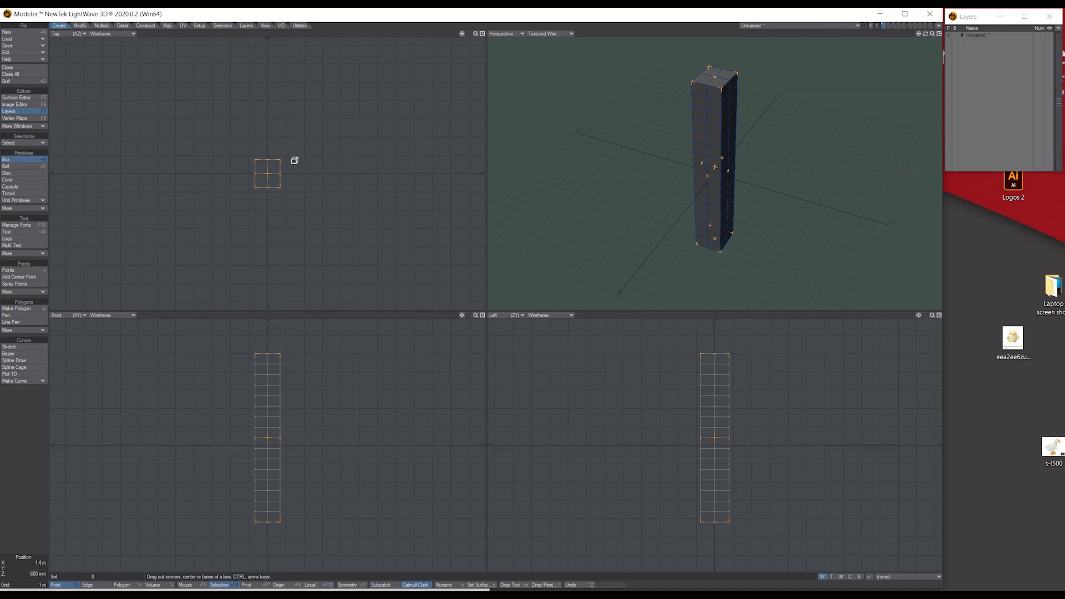
pyautogui.press('Return')
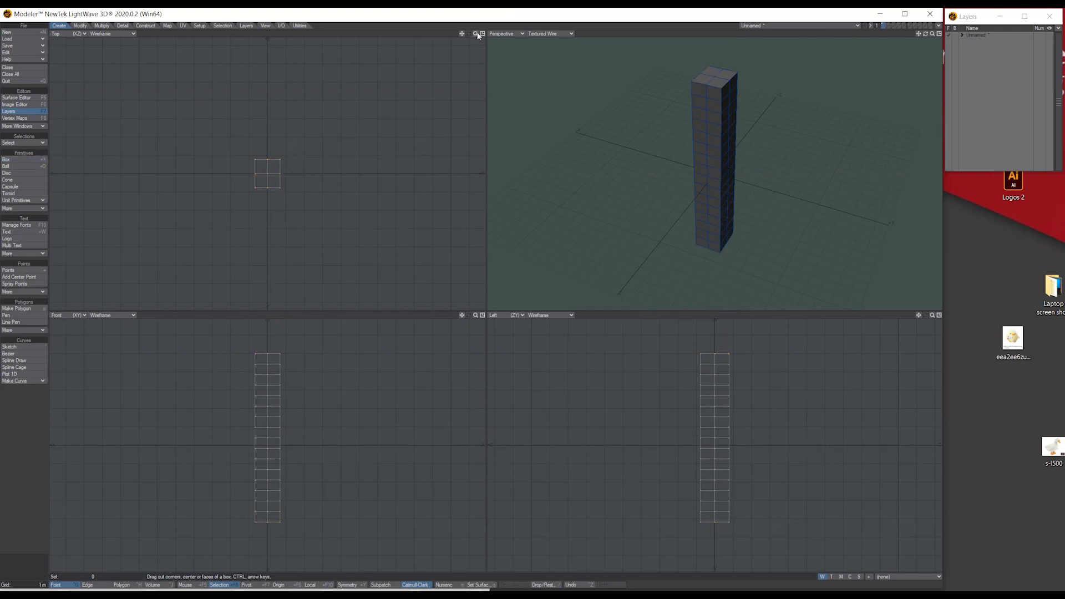
# Drag the box's four vertical corner edges inward in the top view to give it a rounded, eight-sided cross-section.
pyautogui.moveTo(476, 33)
pyautogui.mouseDown()
pyautogui.moveTo(524, 33)
pyautogui.moveTo(488, 33)
pyautogui.mouseUp()
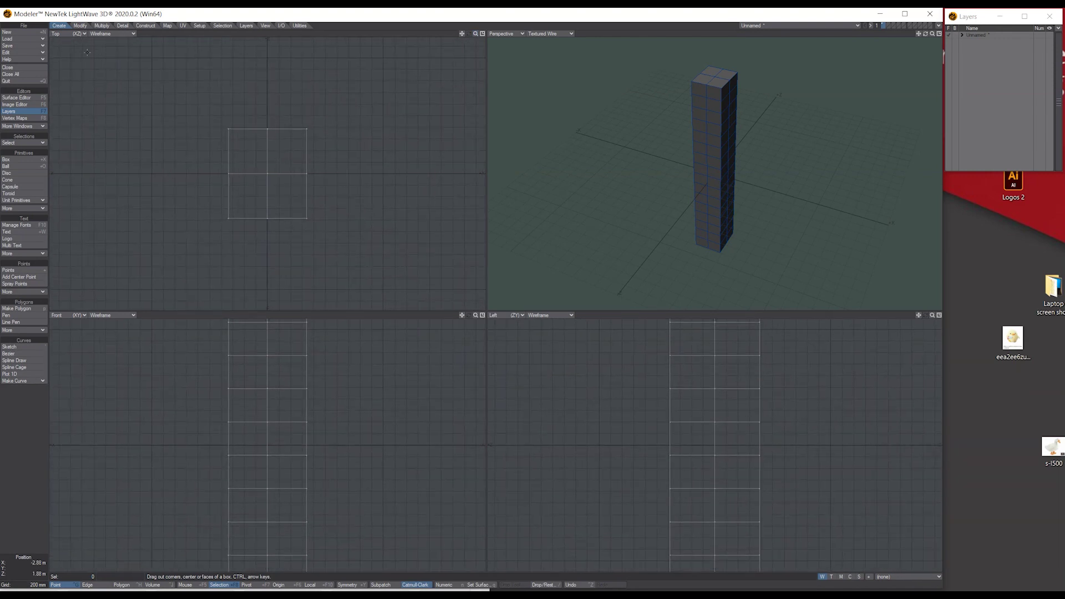
pyautogui.click(80, 26)
pyautogui.click(9, 166)
pyautogui.moveTo(227, 128); pyautogui.dragTo(236, 135)
pyautogui.moveTo(307, 129); pyautogui.dragTo(299, 136)
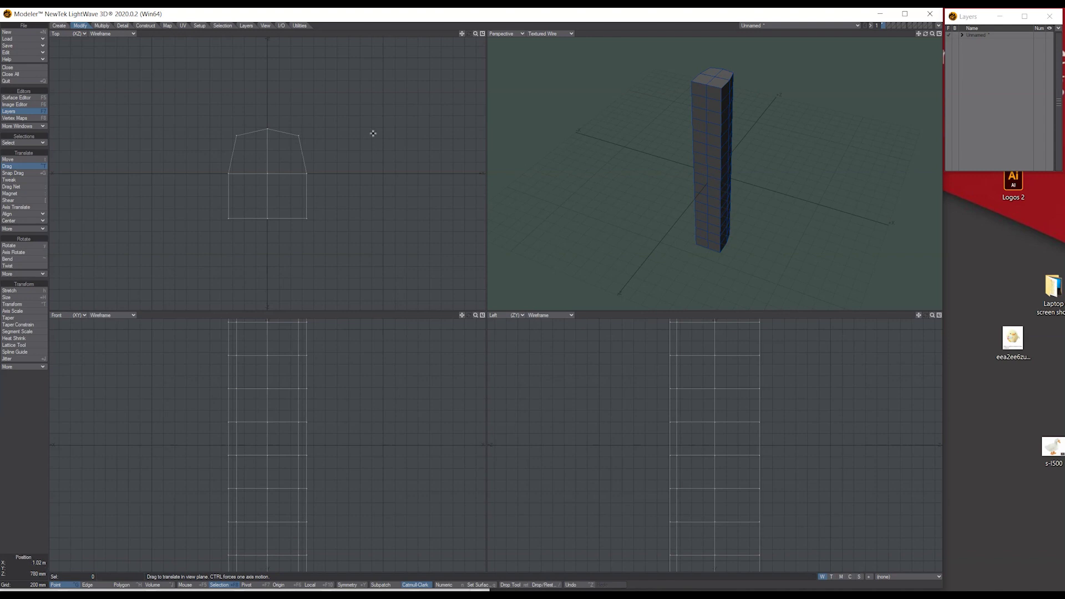
pyautogui.moveTo(925, 34); pyautogui.dragTo(915, 36)
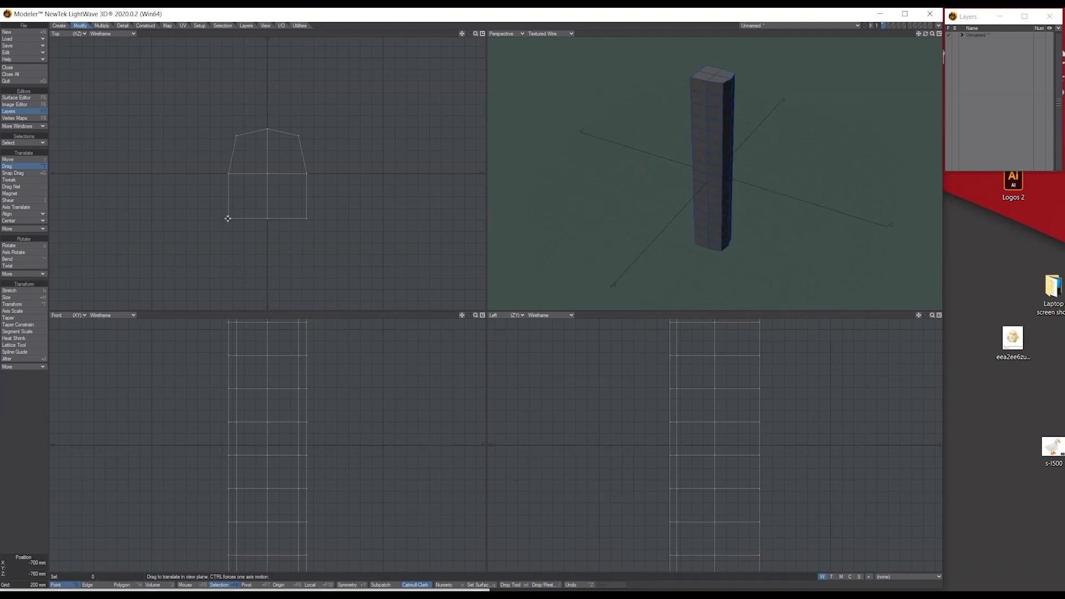
pyautogui.moveTo(229, 218); pyautogui.dragTo(237, 207)
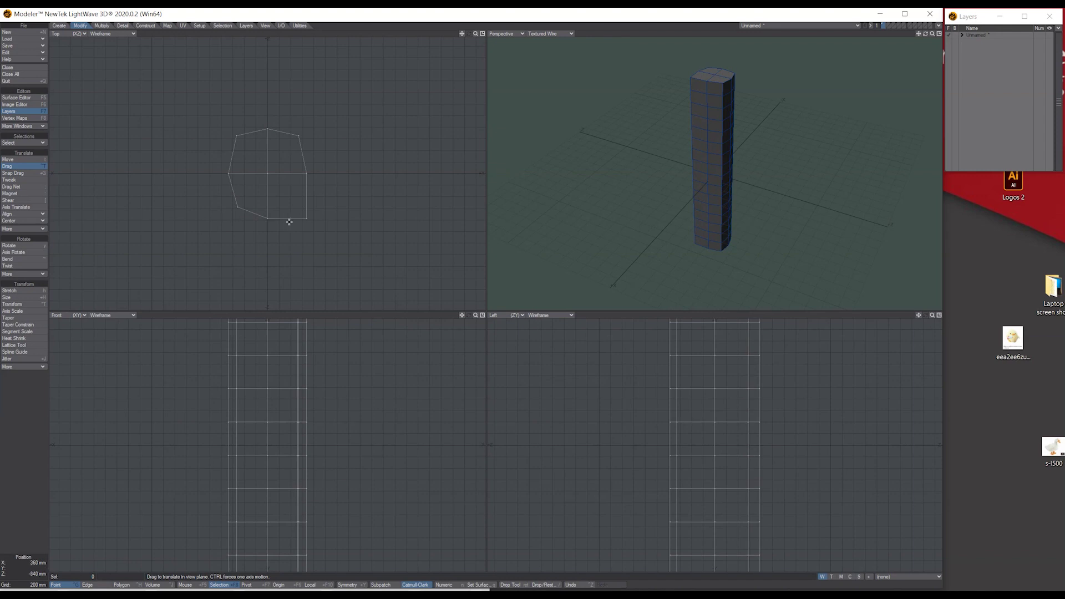
pyautogui.moveTo(305, 219); pyautogui.dragTo(298, 207)
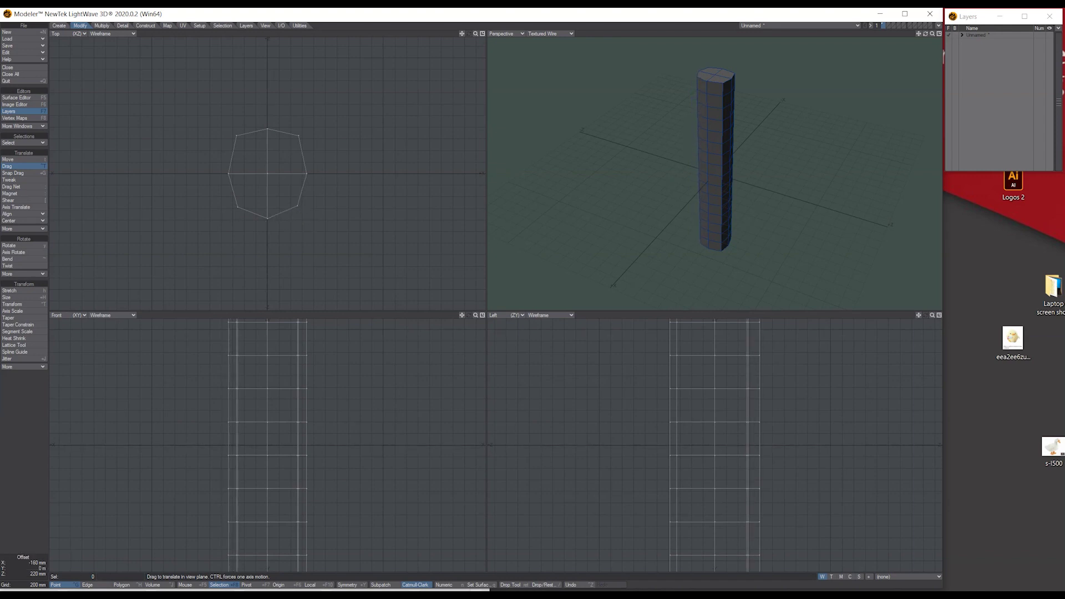
pyautogui.moveTo(928, 35); pyautogui.dragTo(730, 45)
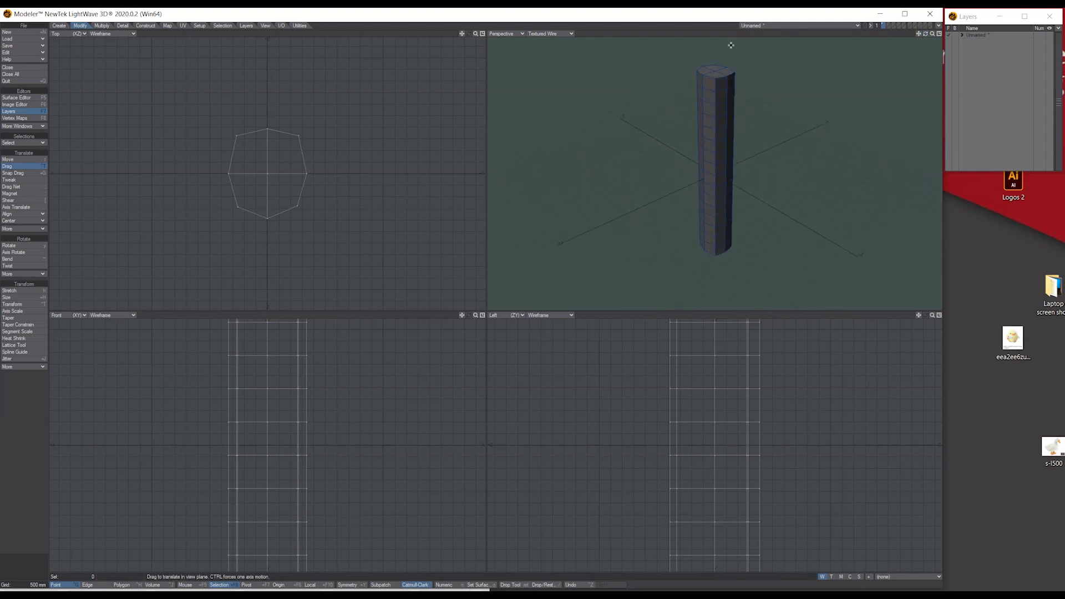
# Preview the handle as a smoothed subdivision surface, and switch it back to plain polygons.
pyautogui.press('Tab')
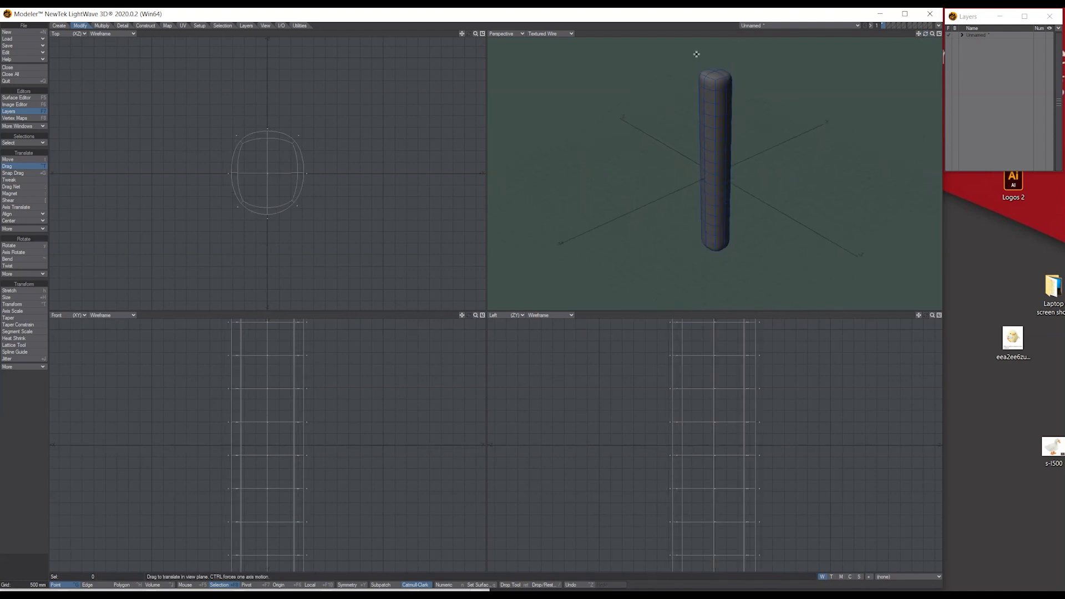
pyautogui.moveTo(924, 33)
pyautogui.mouseDown()
pyautogui.moveTo(954, 31)
pyautogui.moveTo(923, 33)
pyautogui.mouseUp()
pyautogui.press('Tab')
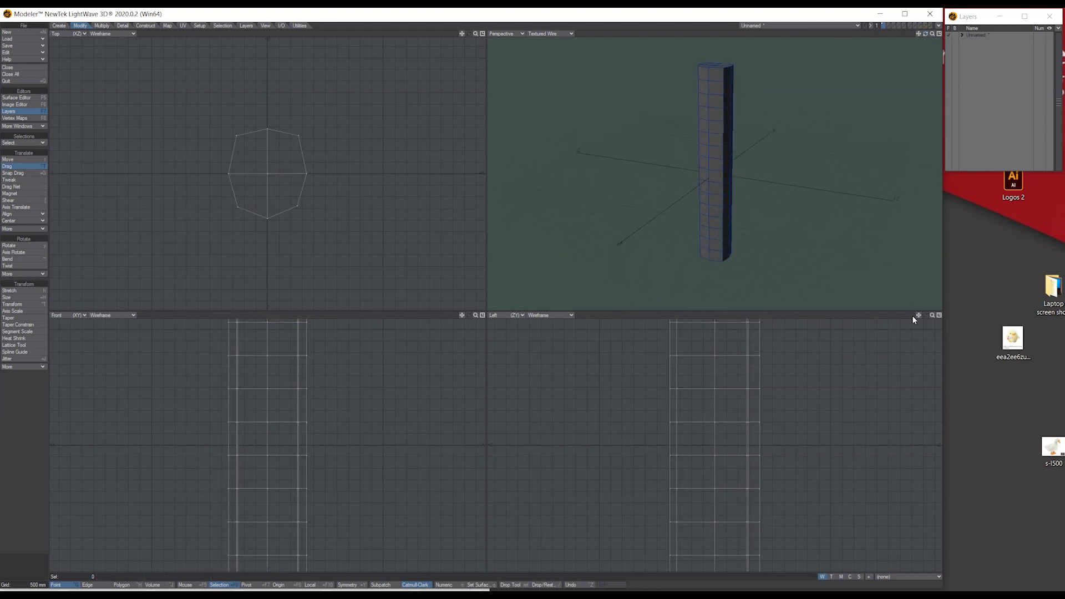
# Check the shape of the hammer handles in the browser's reference images, and put the browser away again.
pyautogui.moveTo(930, 315); pyautogui.dragTo(896, 355)
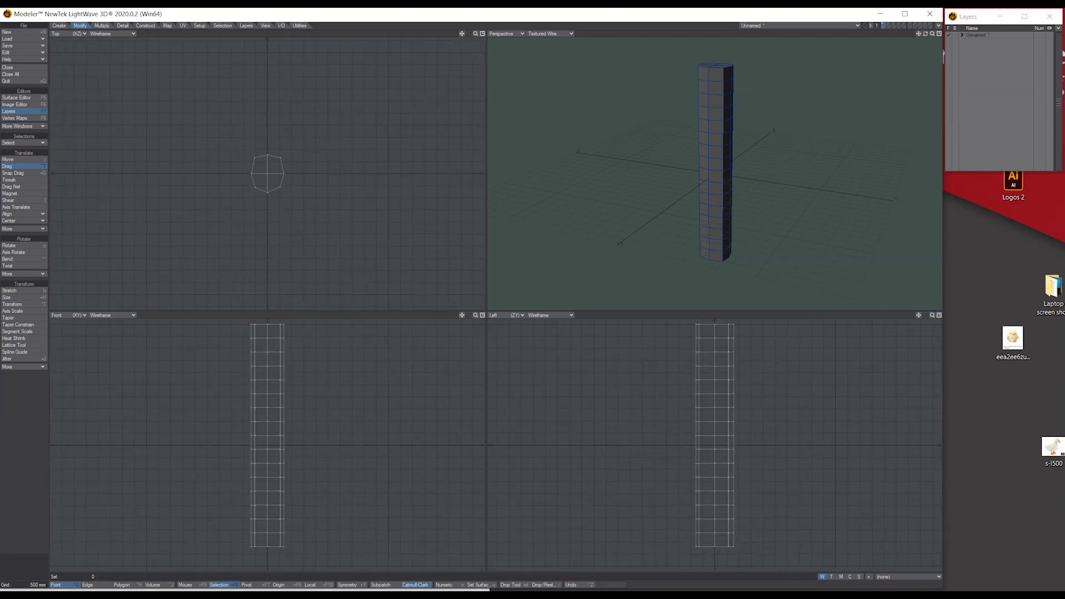
pyautogui.moveTo(207, 319); pyautogui.dragTo(428, 72)
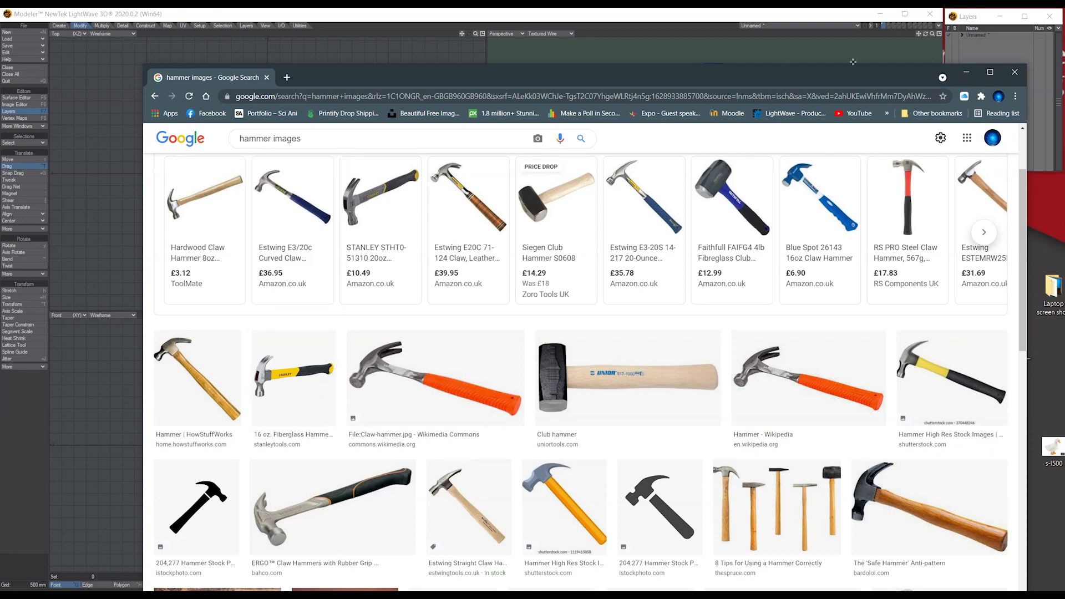
pyautogui.click(967, 75)
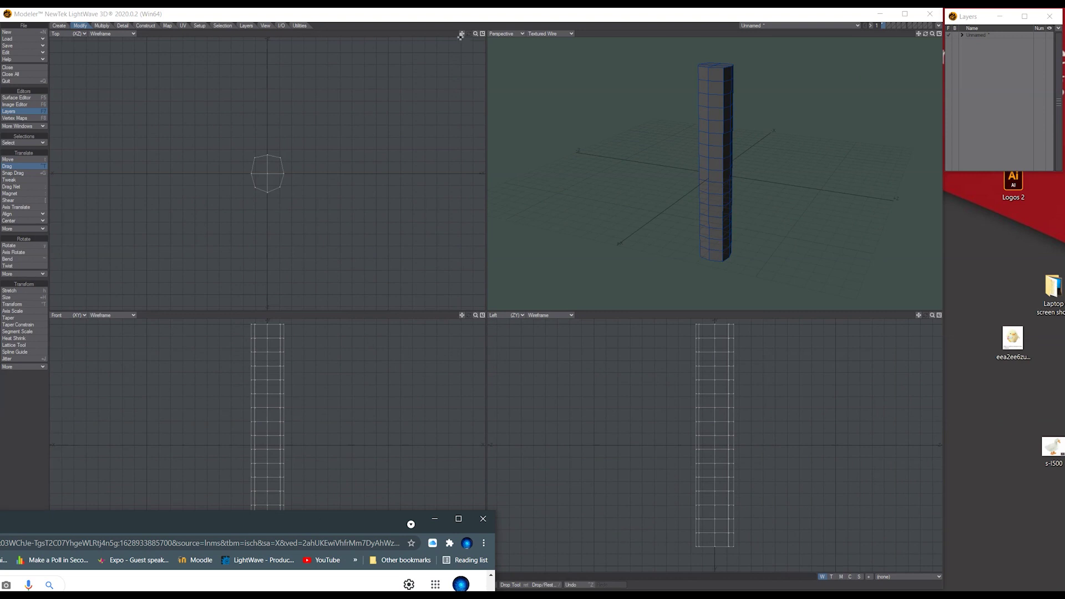
# Drag the bottom points in the left view to flare one side into a pointed heel and curve the handle's base.
pyautogui.moveTo(932, 315); pyautogui.dragTo(872, 347)
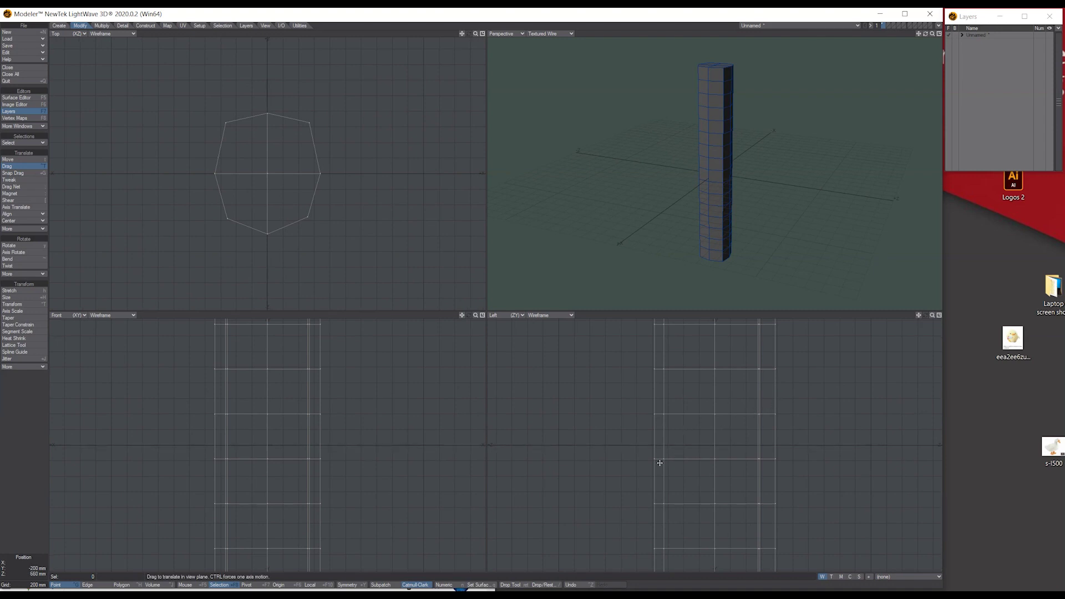
pyautogui.keyDown('alt'); pyautogui.moveTo(620, 461); pyautogui.dragTo(616, 370); pyautogui.keyUp('alt')
pyautogui.keyDown('alt'); pyautogui.moveTo(626, 489); pyautogui.dragTo(632, 390); pyautogui.keyUp('alt')
pyautogui.keyDown('alt'); pyautogui.moveTo(629, 490); pyautogui.dragTo(632, 387); pyautogui.keyUp('alt')
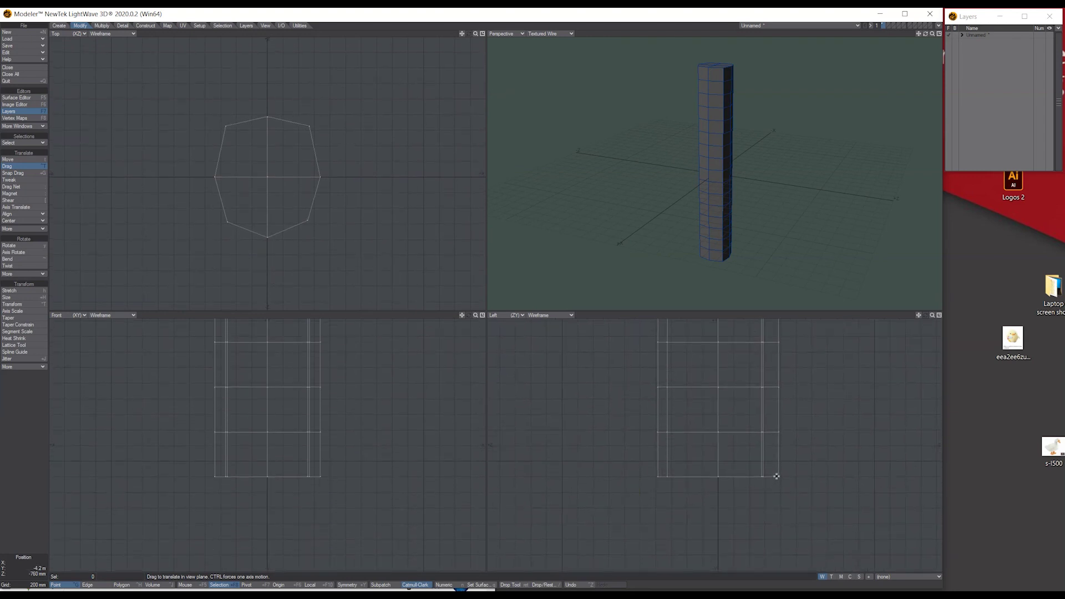
pyautogui.moveTo(778, 478); pyautogui.dragTo(819, 468)
pyautogui.moveTo(716, 476); pyautogui.dragTo(664, 482)
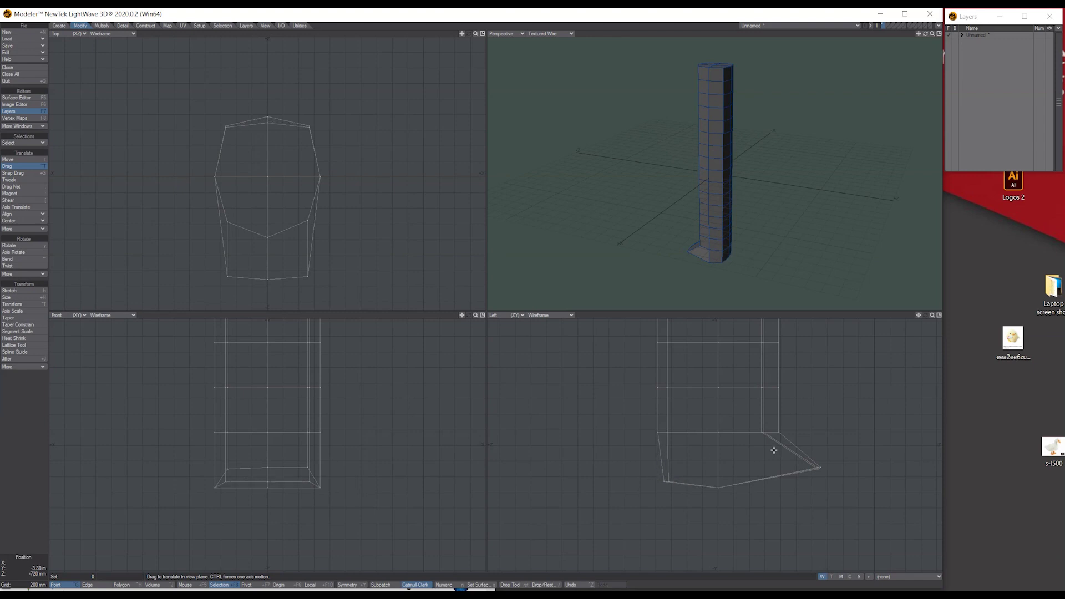
pyautogui.moveTo(780, 433); pyautogui.dragTo(770, 430)
# Convert the handle to a smoothed subdivision surface and finish adjusting the heel with the Drag tool.
pyautogui.moveTo(926, 34); pyautogui.dragTo(919, 102)
pyautogui.press('Tab')
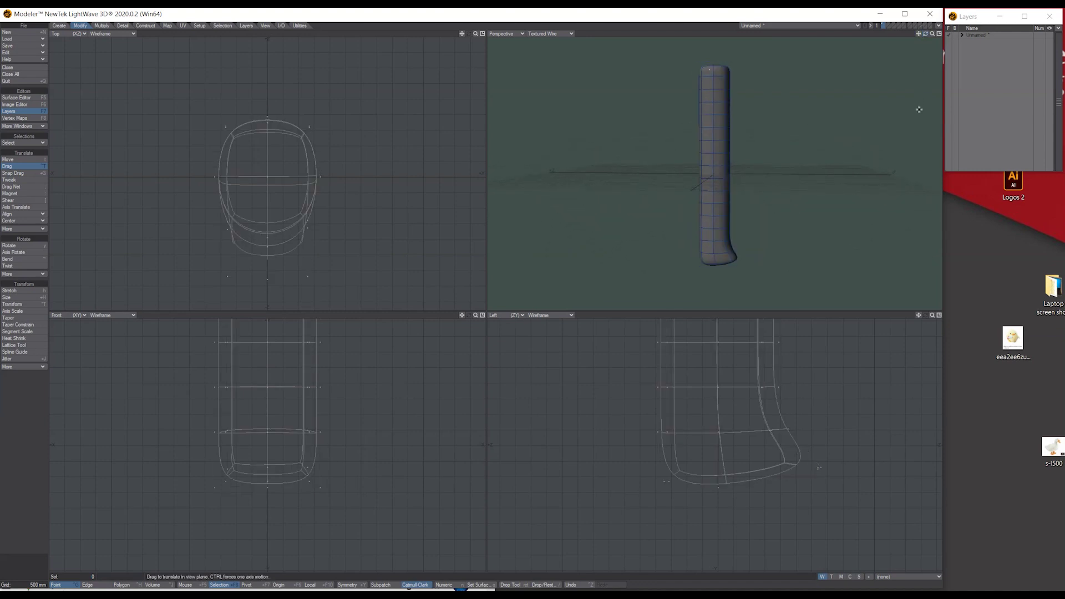
pyautogui.moveTo(818, 469); pyautogui.dragTo(818, 467)
pyautogui.press('space')
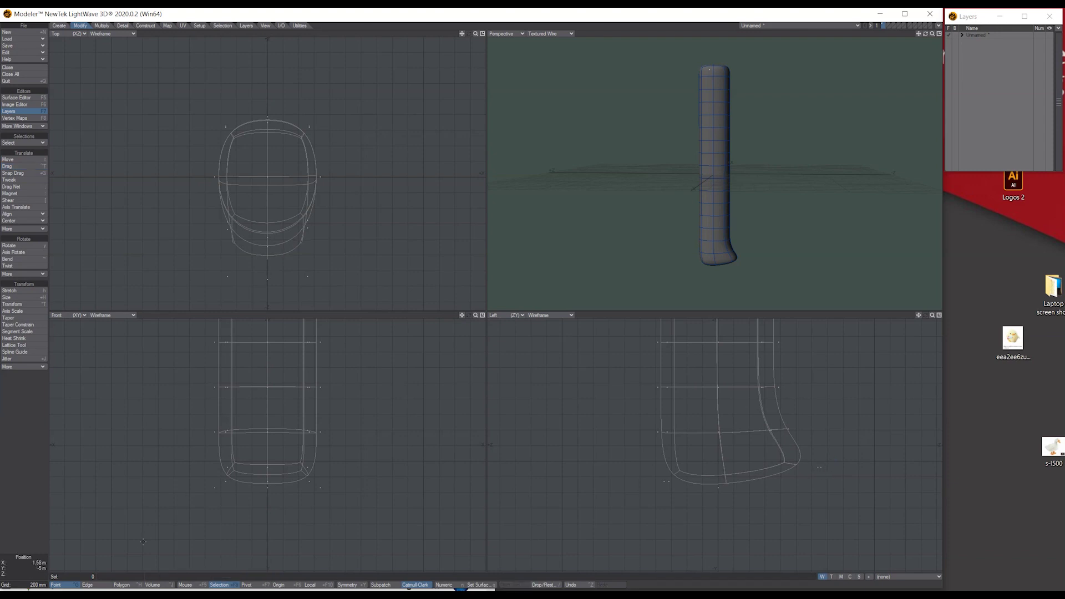
# Select the heel's tip points and move them further outward and slightly up in the left view.
pyautogui.moveTo(834, 462)
pyautogui.mouseDown(button='right')
pyautogui.moveTo(810, 468)
pyautogui.moveTo(820, 466)
pyautogui.mouseUp(button='right')
pyautogui.press('t')
pyautogui.moveTo(818, 468); pyautogui.dragTo(850, 462)
pyautogui.press('space')
pyautogui.click(849, 460)
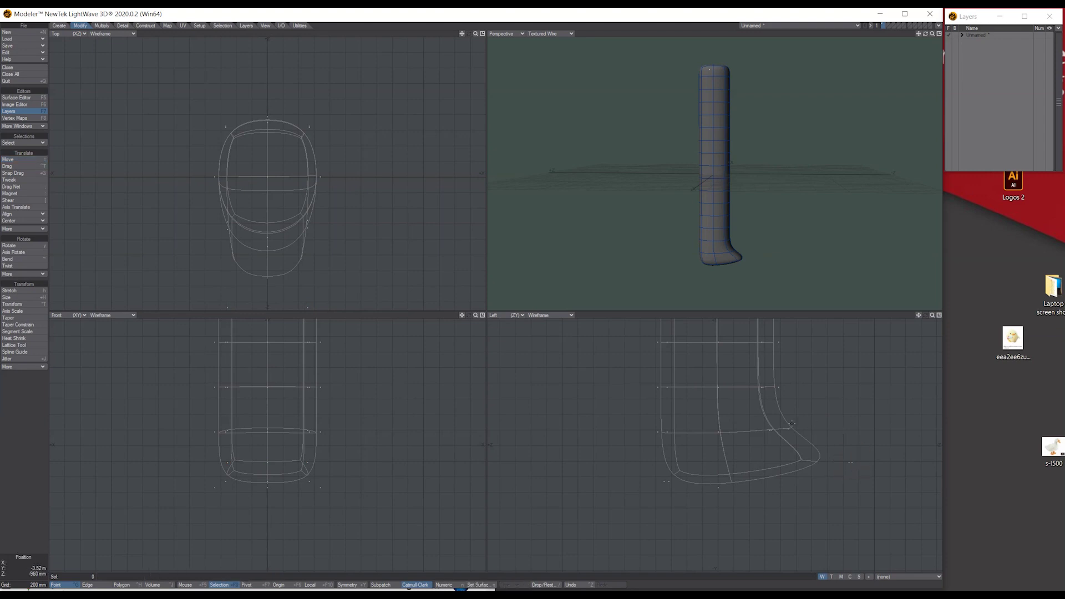
# Drag the centre point above the heel upward in the left view to fill out the heel's curve.
pyautogui.click(11, 166)
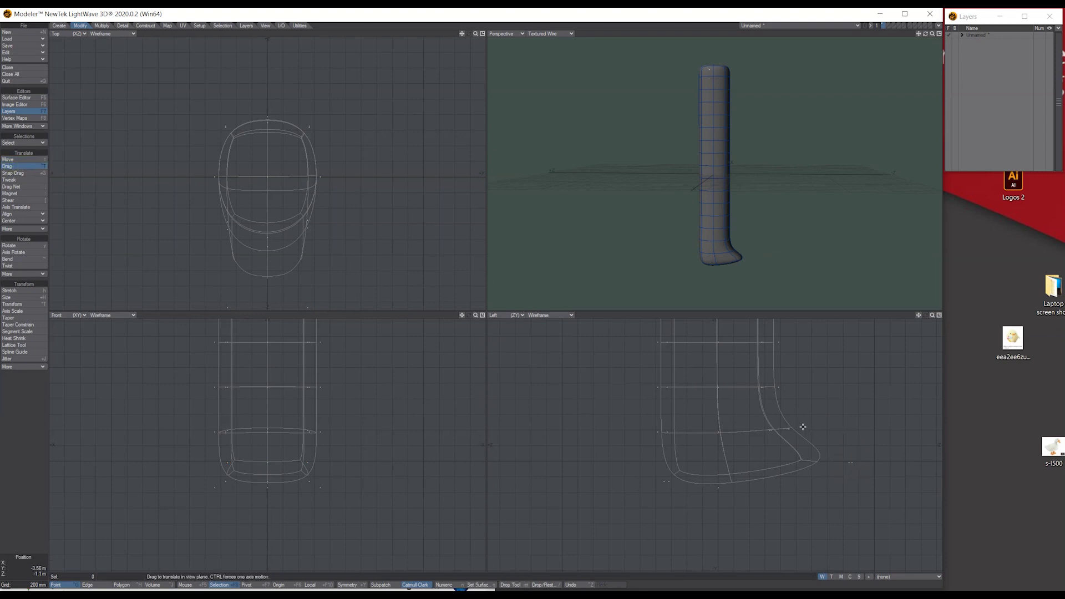
pyautogui.moveTo(789, 428); pyautogui.dragTo(795, 413)
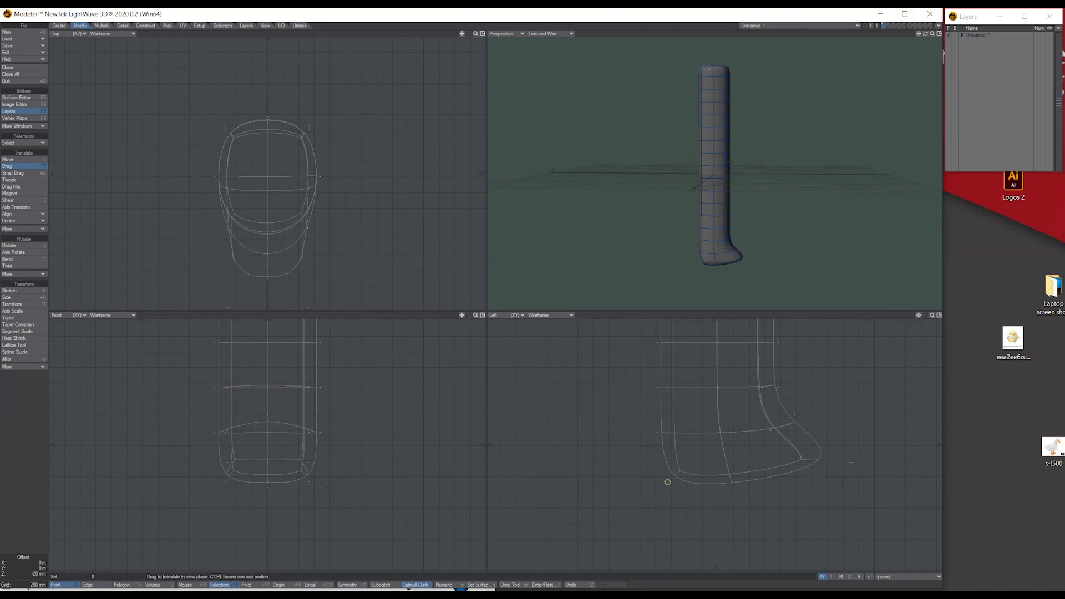
pyautogui.moveTo(925, 34); pyautogui.dragTo(906, 34)
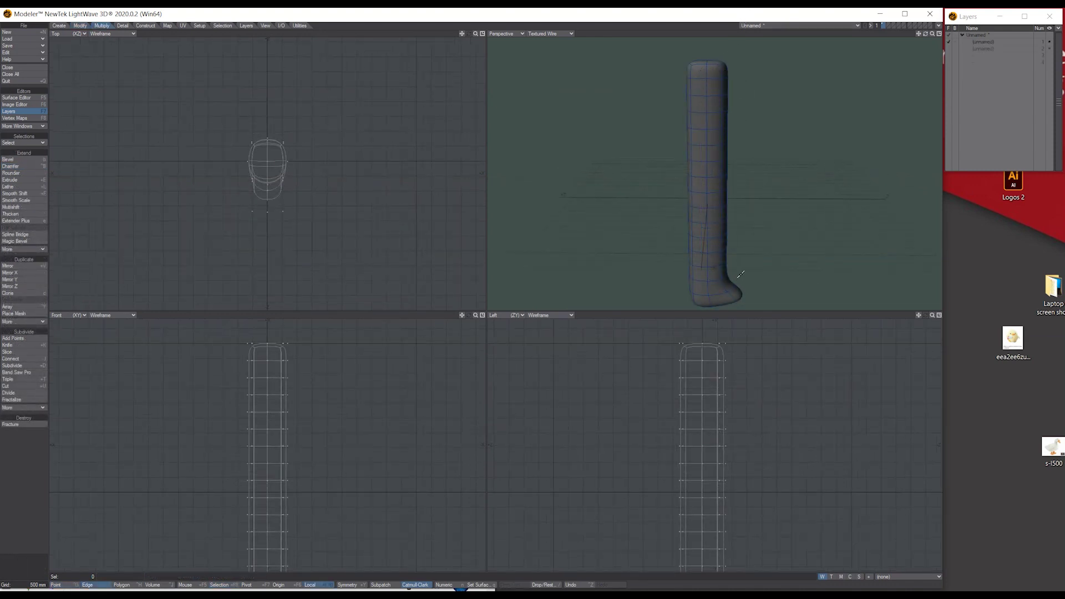
# Turn off the handle's subdivision and select every second horizontal edge up the shaft, extended into seven full edge loops.
pyautogui.press('Tab')
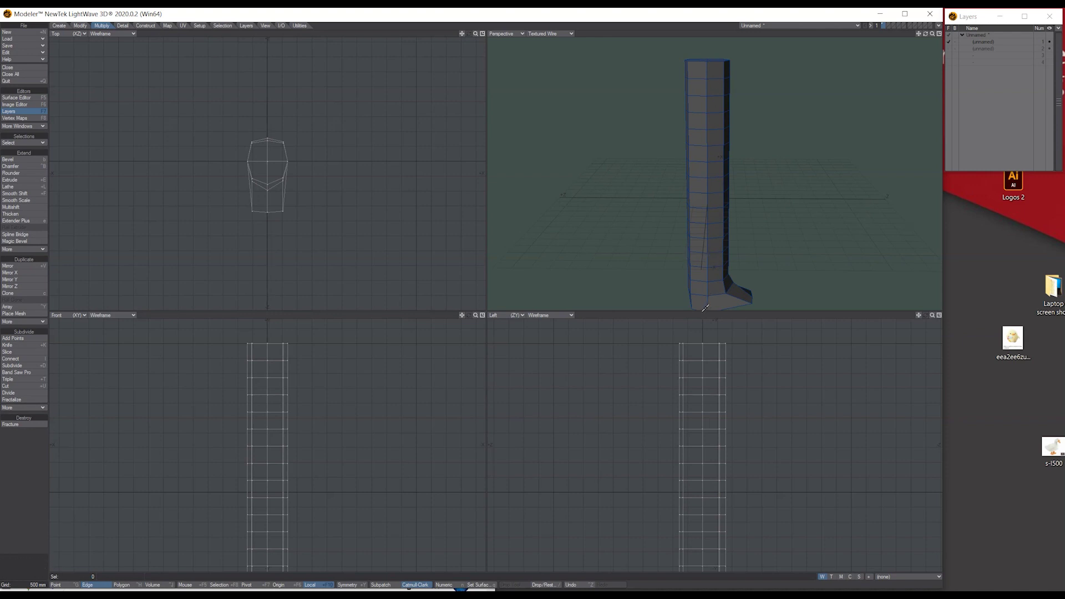
pyautogui.click(701, 266)
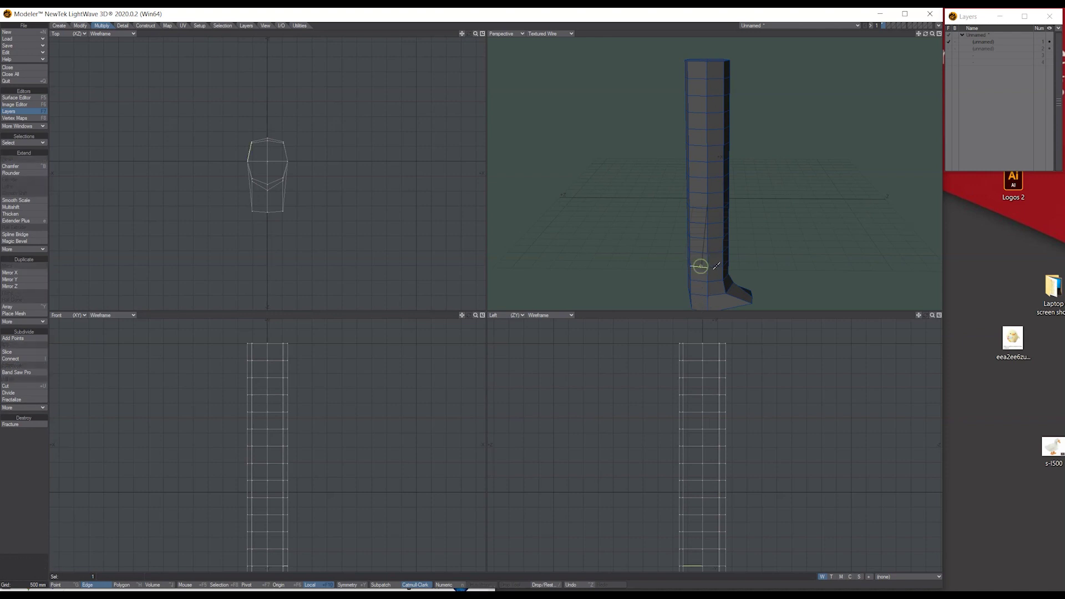
pyautogui.keyDown('shift'); pyautogui.click(714, 266); pyautogui.keyUp('shift')
pyautogui.keyDown('shift'); pyautogui.click(699, 238); pyautogui.keyUp('shift')
pyautogui.keyDown('shift'); pyautogui.click(716, 237); pyautogui.keyUp('shift')
pyautogui.keyDown('shift'); pyautogui.click(701, 206); pyautogui.keyUp('shift')
pyautogui.click(699, 175)
pyautogui.click(716, 174)
pyautogui.click(698, 146)
pyautogui.click(698, 79)
pyautogui.click(719, 78)
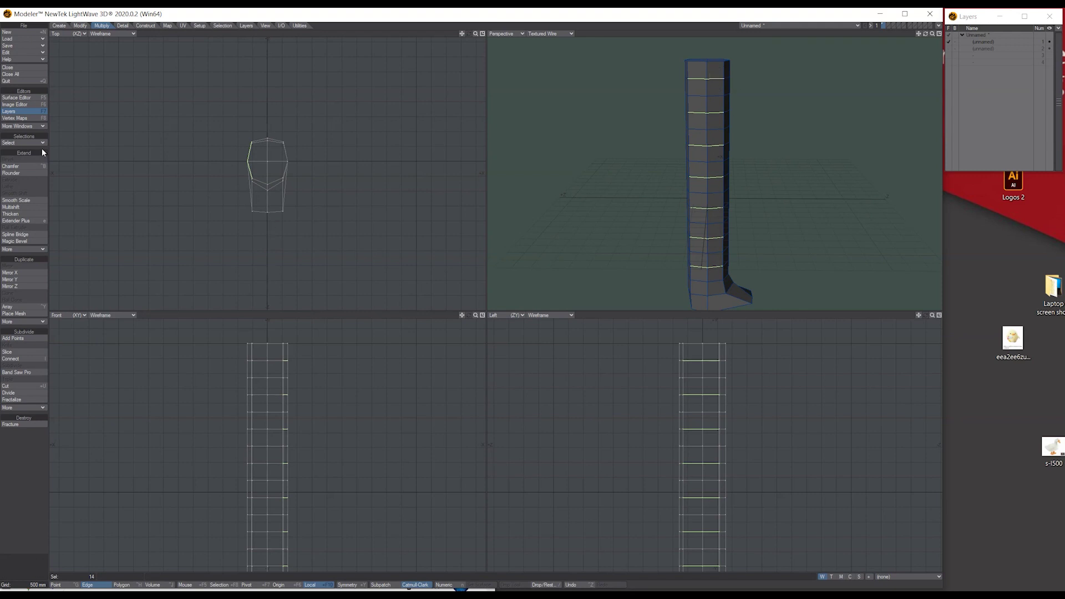
pyautogui.click(11, 143)
pyautogui.click(11, 143)
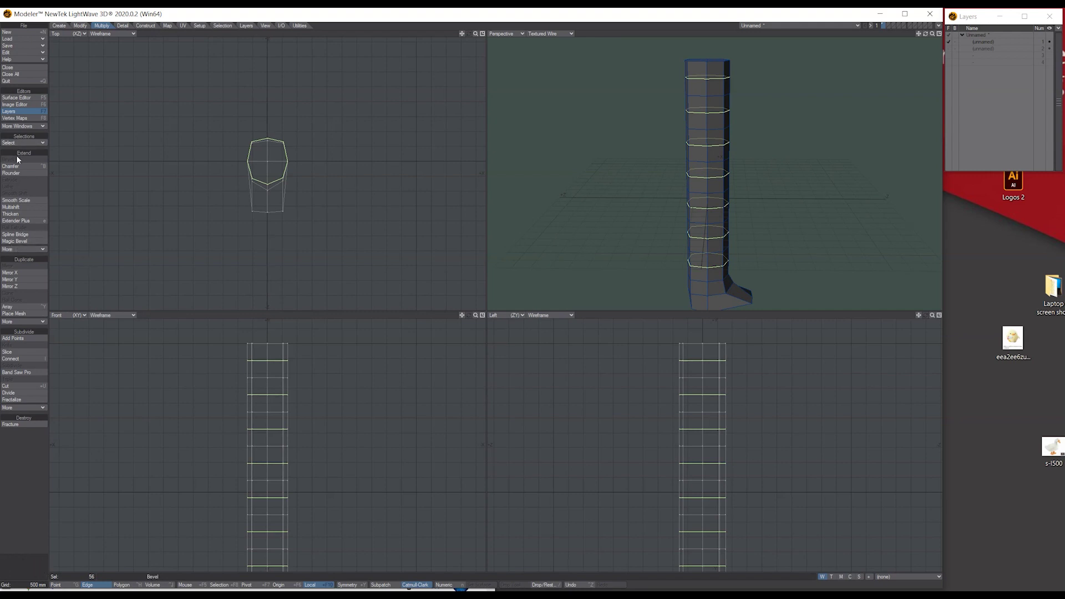
# Edge-bevel the seven selected loops into narrow bands around the handle, and clear the selection.
pyautogui.click(16, 249)
pyautogui.click(6, 249)
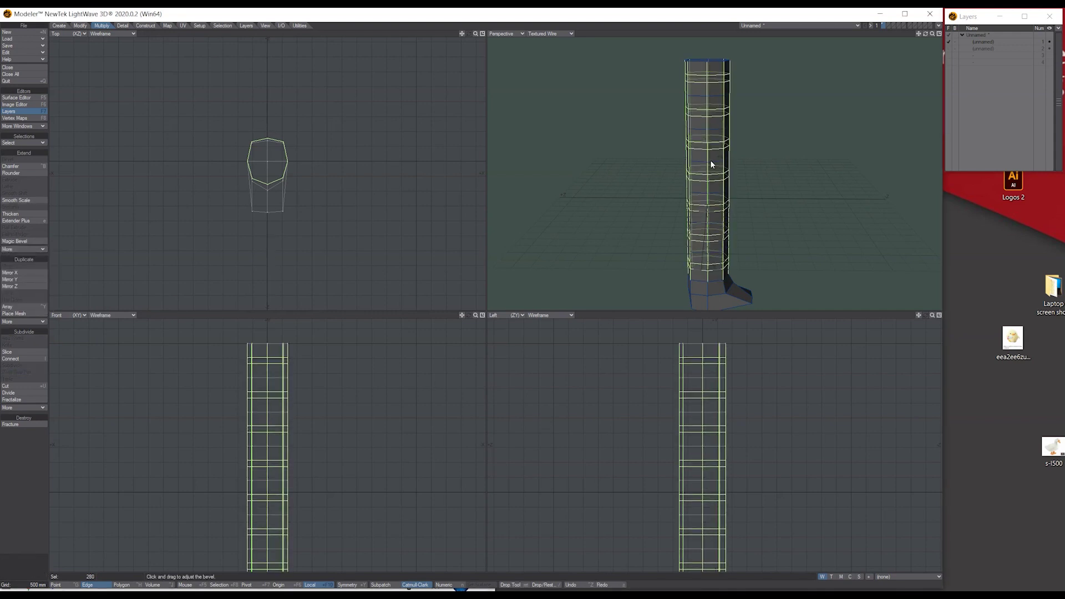
pyautogui.moveTo(710, 159); pyautogui.dragTo(708, 159)
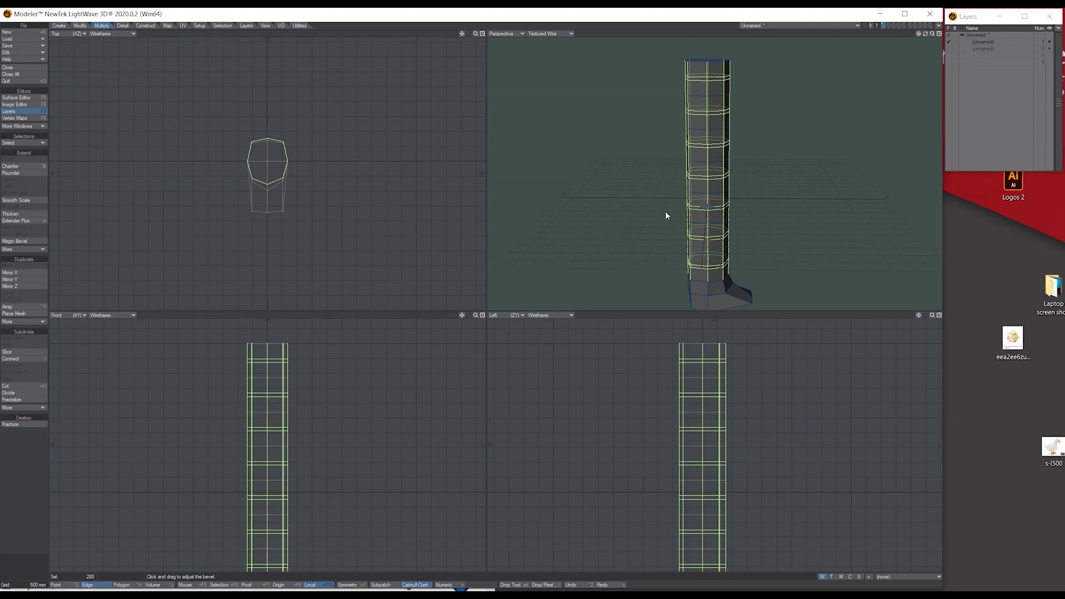
pyautogui.press('space')
pyautogui.press('/')
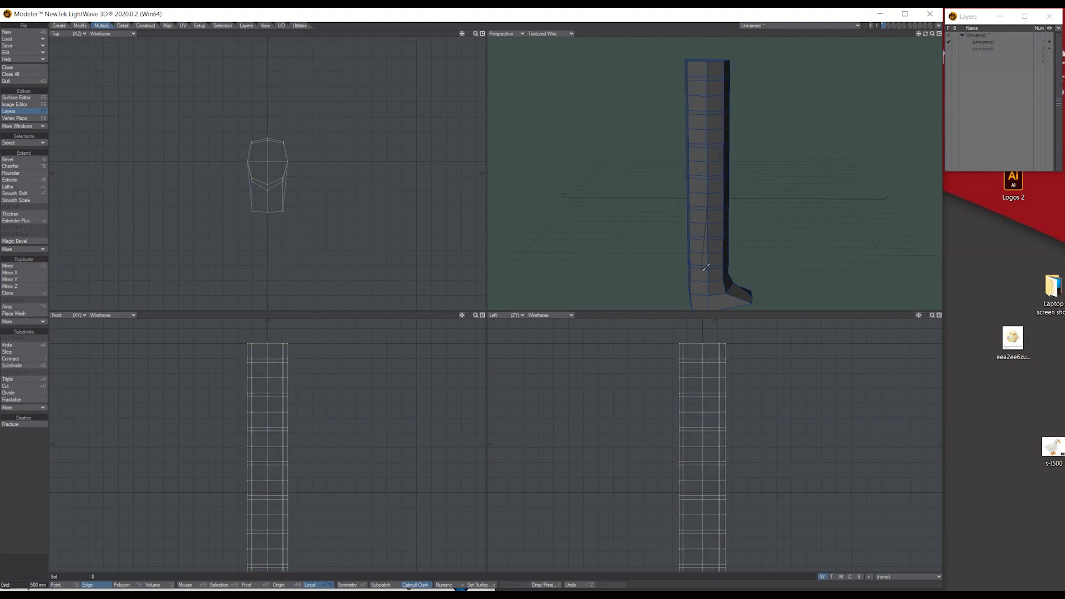
# In polygon mode, select the two front-facing polygons in each of the five lowest narrow bands.
pyautogui.click(121, 584)
pyautogui.moveTo(703, 267); pyautogui.dragTo(708, 266)
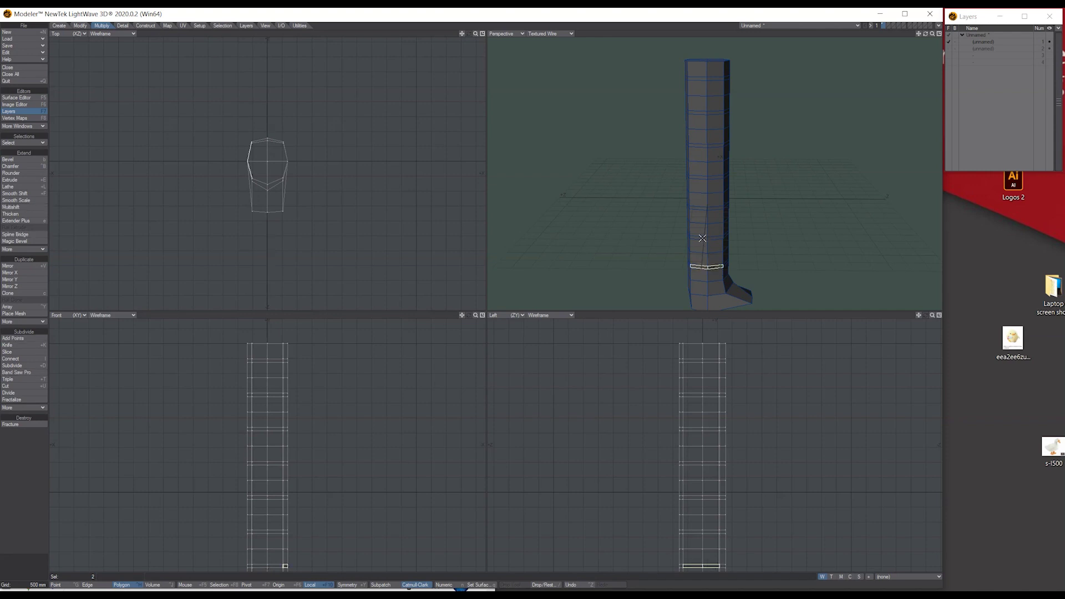
pyautogui.moveTo(932, 34); pyautogui.dragTo(938, 34)
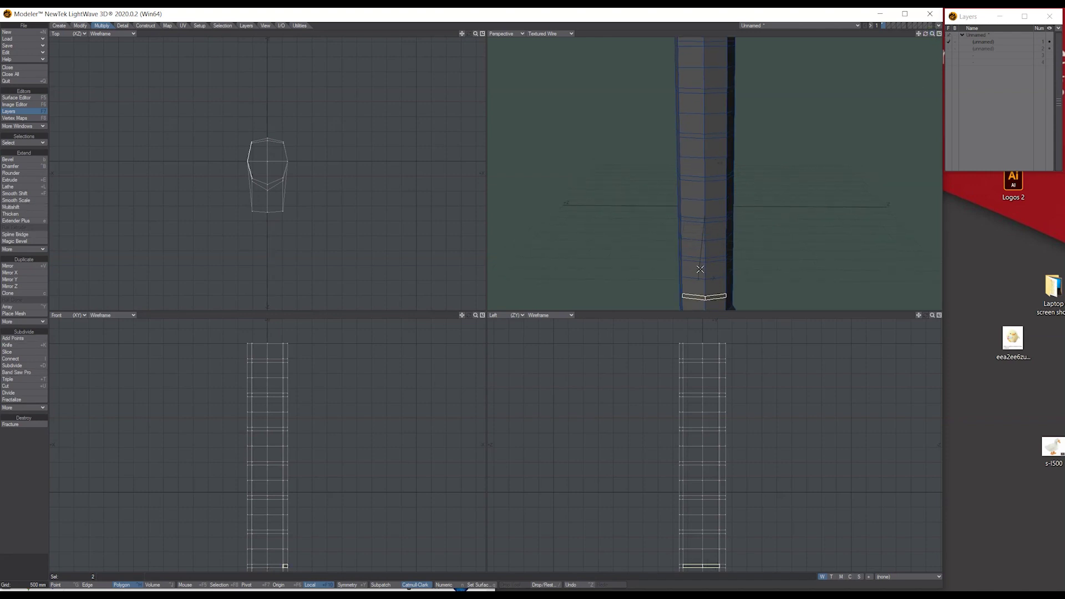
pyautogui.moveTo(701, 259); pyautogui.dragTo(714, 257)
pyautogui.click(698, 219)
pyautogui.moveTo(698, 219); pyautogui.dragTo(716, 219)
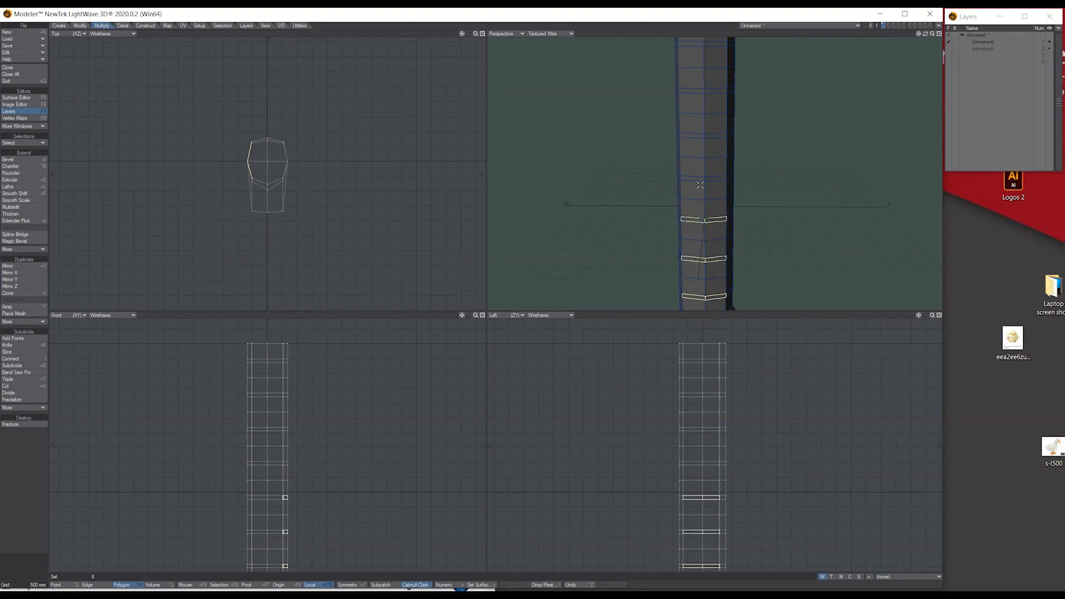
pyautogui.moveTo(704, 178); pyautogui.dragTo(723, 177)
pyautogui.click(692, 137)
pyautogui.click(715, 136)
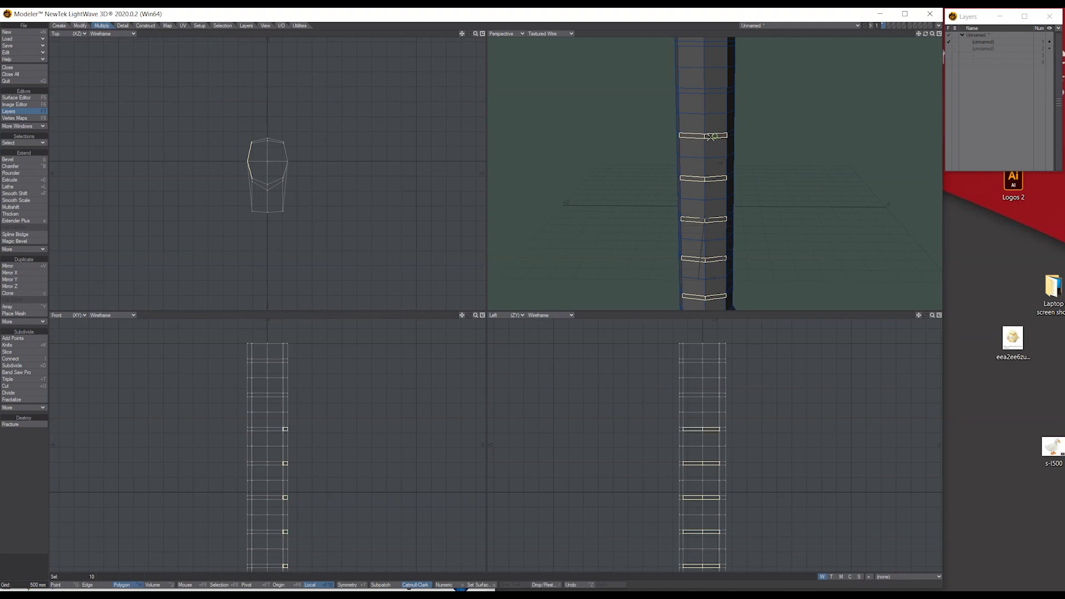
# Add the polygon pairs of the two uppermost bands and extend the selection into full loops around the handle.
pyautogui.click(692, 90)
pyautogui.click(715, 90)
pyautogui.moveTo(918, 33); pyautogui.dragTo(909, 96)
pyautogui.click(680, 114)
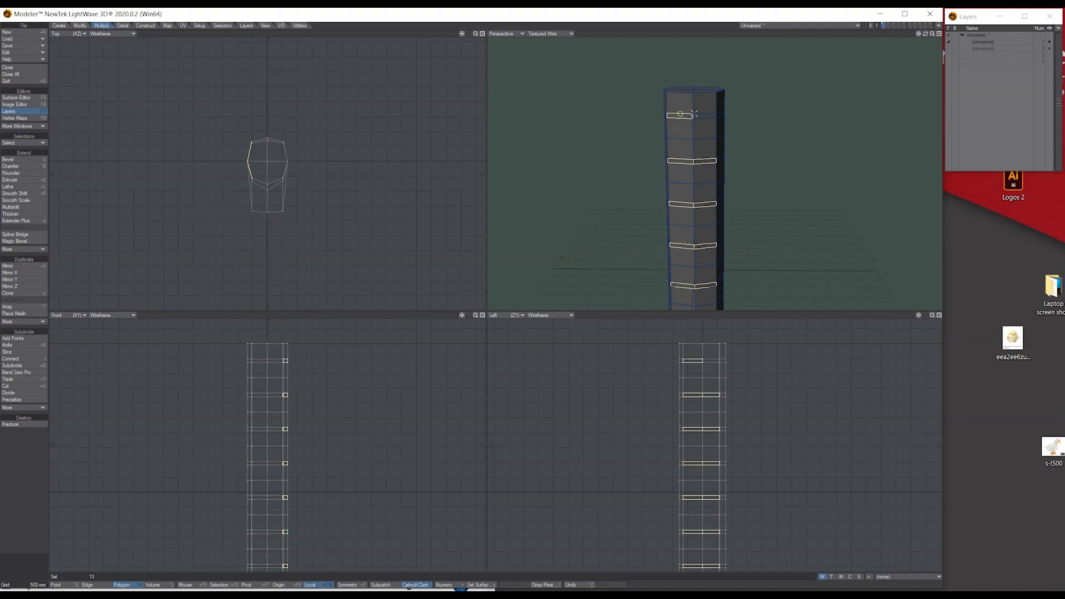
pyautogui.click(705, 116)
pyautogui.click(32, 142)
pyautogui.click(34, 143)
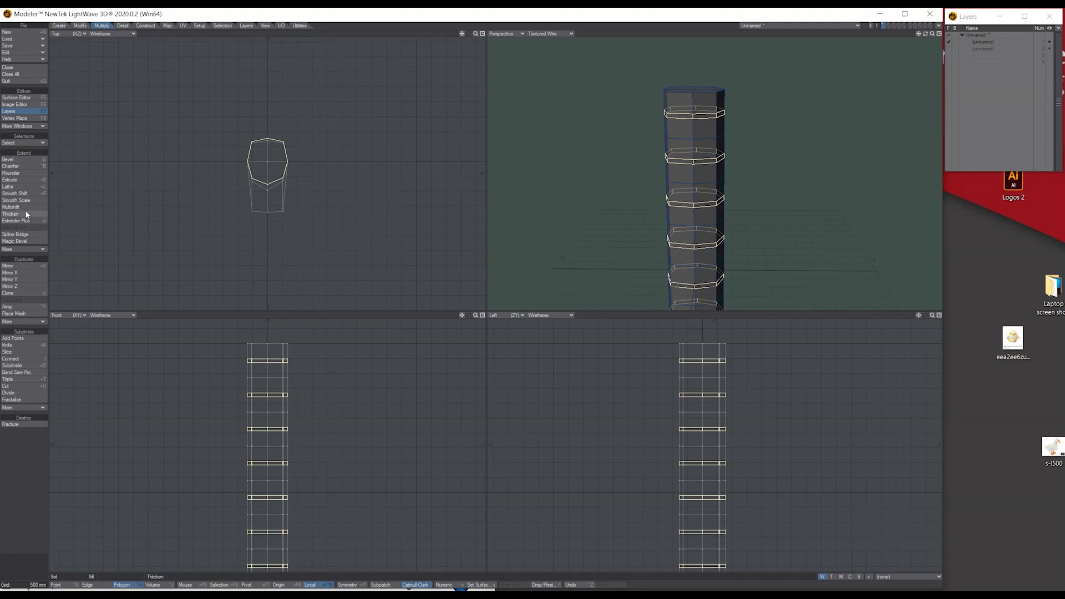
# Start Multishift on the bands with its numeric options, enabling preserve UVs and using Shift: Local Point Normals.
pyautogui.click(25, 207)
pyautogui.press('n')
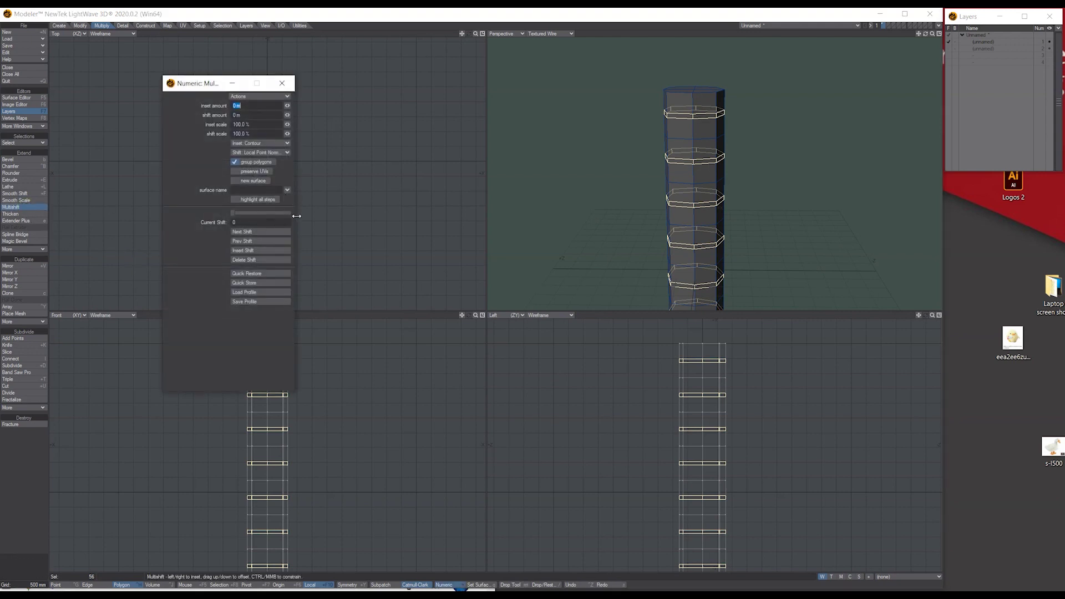
pyautogui.click(247, 171)
pyautogui.click(259, 152)
pyautogui.click(255, 162)
pyautogui.click(255, 151)
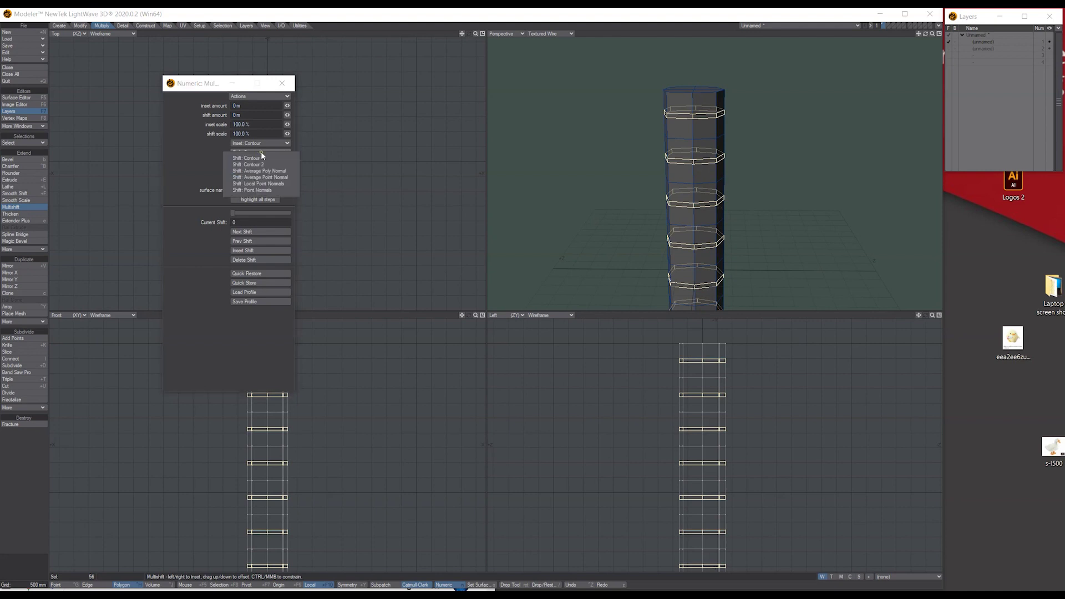
pyautogui.click(272, 183)
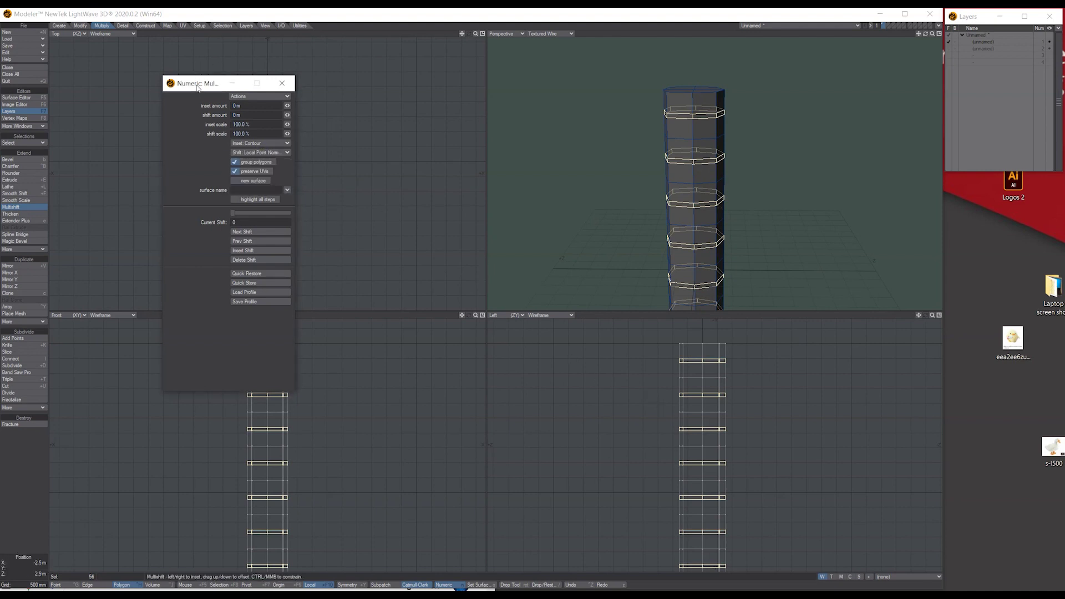
# Multishift the bands inward into grooves with an inset of about 15 mm and a shift of about -33 mm.
pyautogui.moveTo(272, 83); pyautogui.dragTo(190, 88)
pyautogui.moveTo(269, 162); pyautogui.dragTo(274, 161)
pyautogui.moveTo(932, 33)
pyautogui.mouseDown()
pyautogui.moveTo(942, 34)
pyautogui.moveTo(926, 33)
pyautogui.moveTo(934, 33)
pyautogui.moveTo(925, 35)
pyautogui.moveTo(932, 66)
pyautogui.moveTo(925, 34)
pyautogui.moveTo(926, 44)
pyautogui.mouseUp()
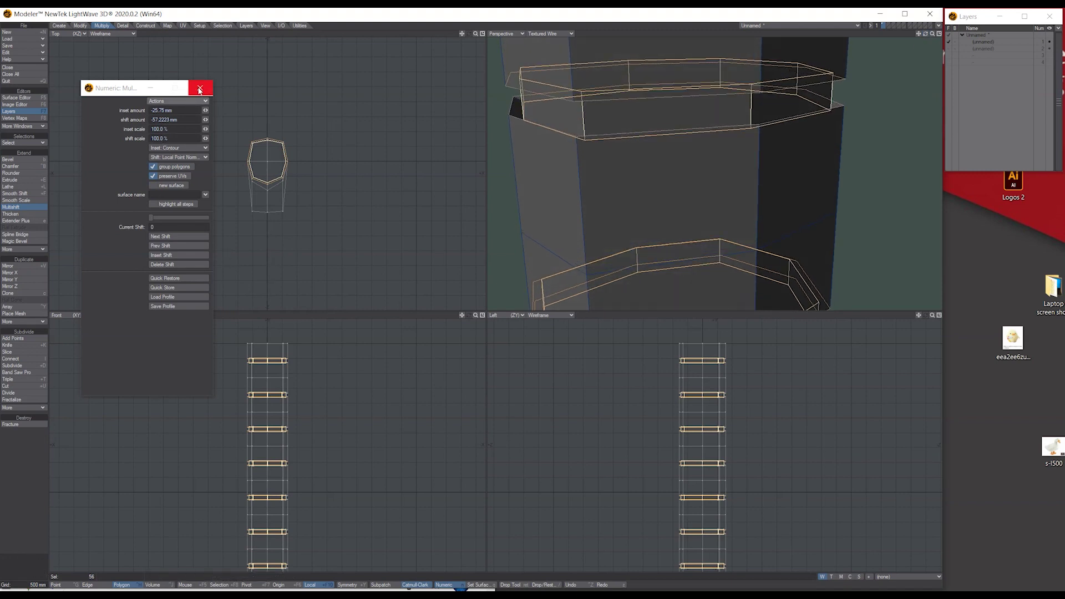
pyautogui.moveTo(571, 118); pyautogui.dragTo(531, 111)
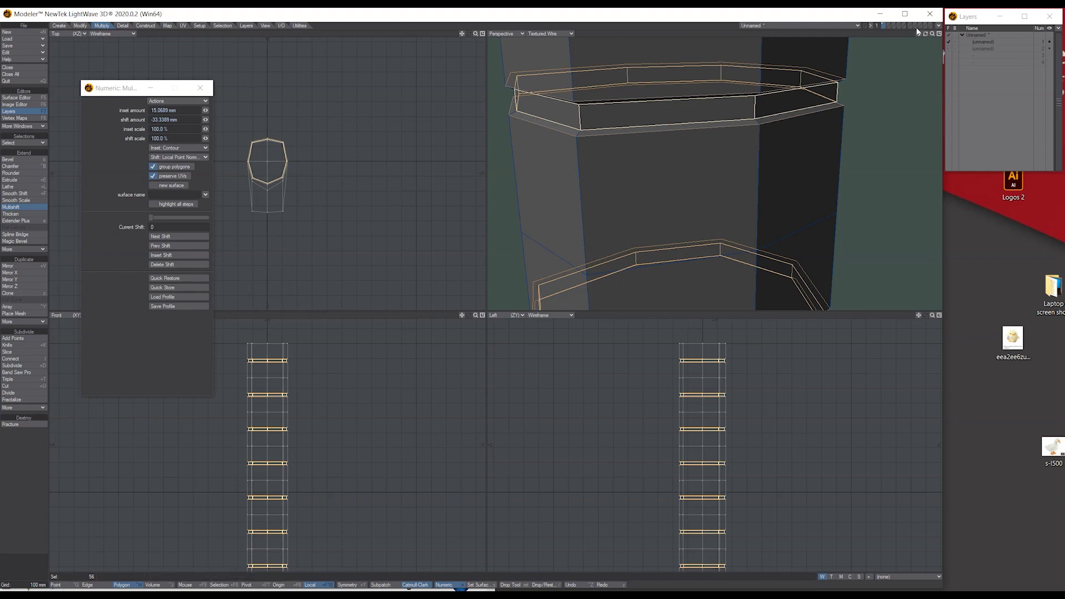
pyautogui.moveTo(927, 33); pyautogui.dragTo(926, 34)
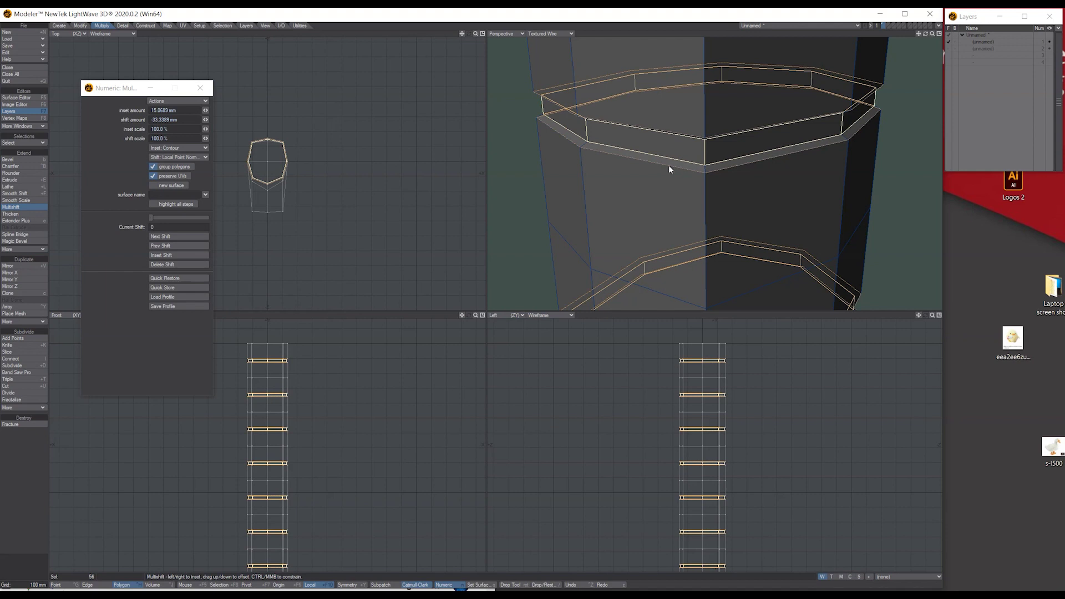
pyautogui.click(200, 88)
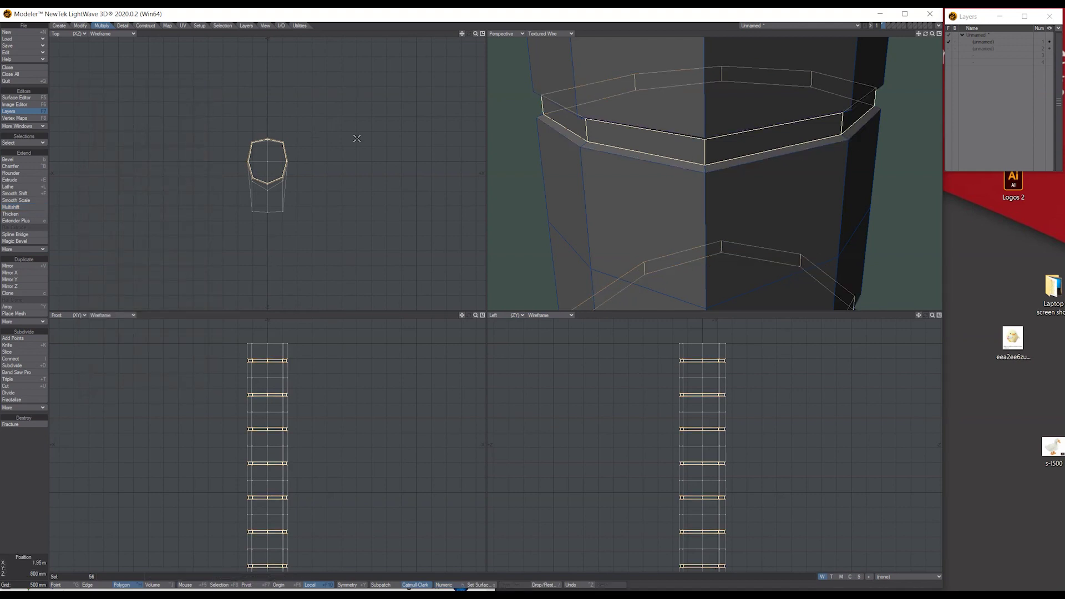
# Deselect the groove polygons and turn the handle's subdivision smoothing back on.
pyautogui.click(784, 107)
pyautogui.moveTo(932, 34)
pyautogui.mouseDown()
pyautogui.moveTo(887, 35)
pyautogui.moveTo(918, 34)
pyautogui.moveTo(920, 1)
pyautogui.moveTo(918, 35)
pyautogui.mouseUp()
pyautogui.press('Tab')
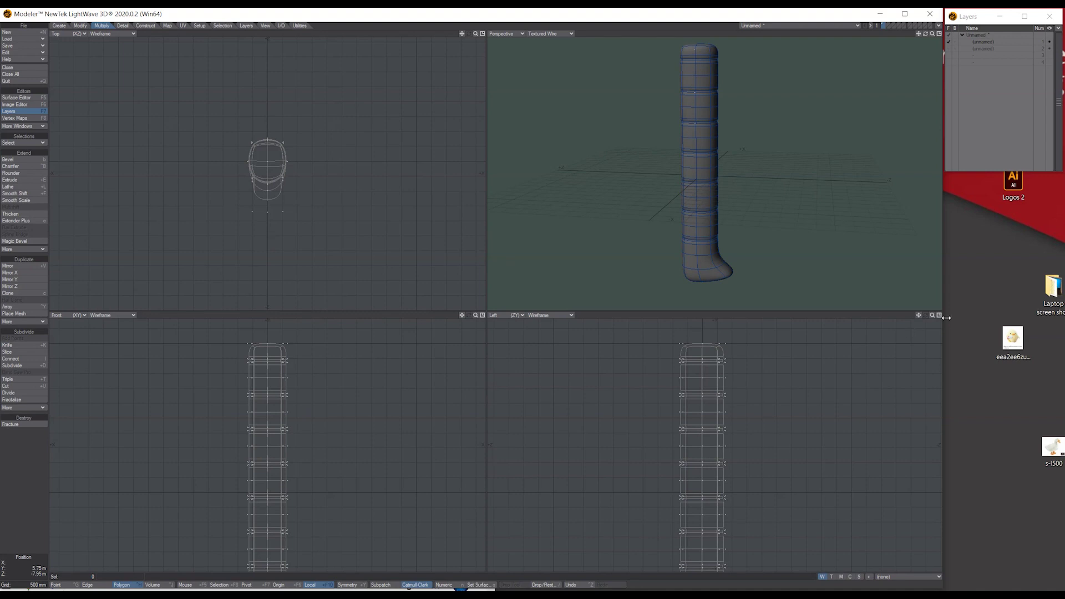
# In point mode, select the centre points of all seven grooves along the handle in the left view.
pyautogui.moveTo(933, 315); pyautogui.dragTo(948, 315)
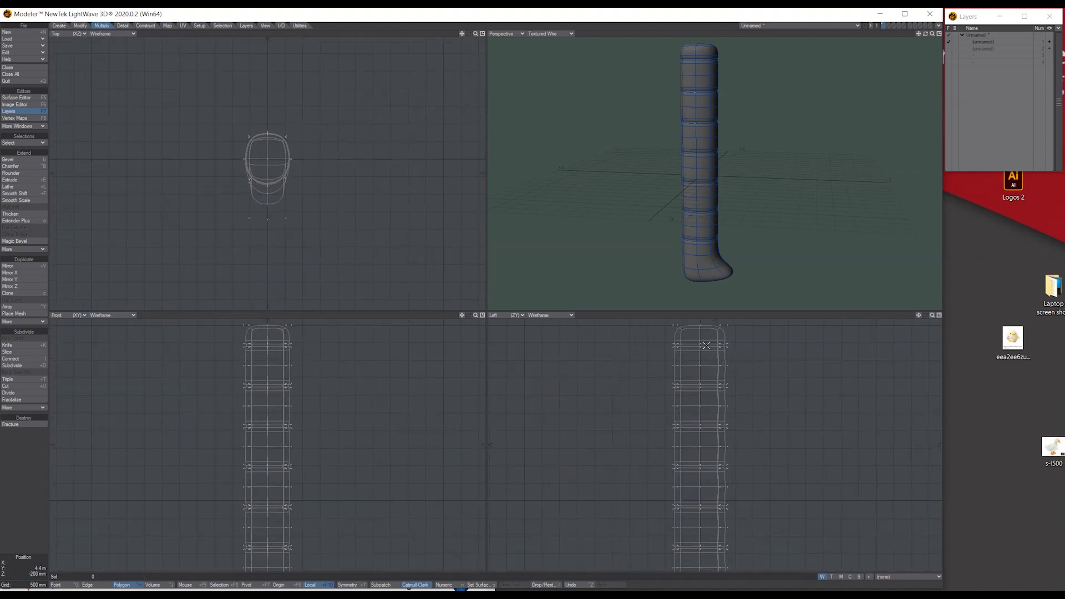
pyautogui.click(56, 584)
pyautogui.click(700, 345)
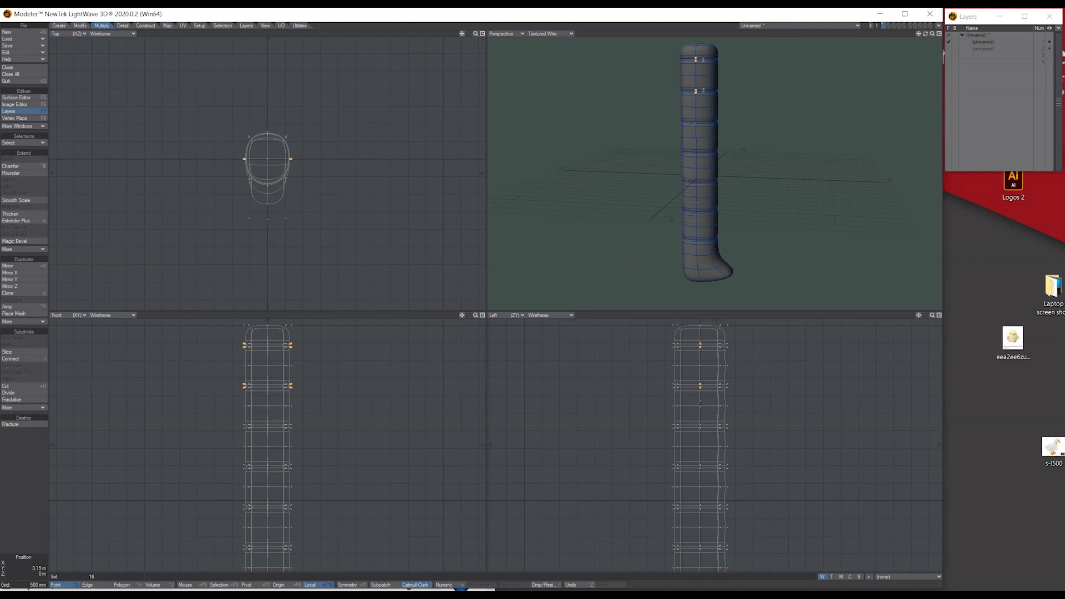
pyautogui.click(700, 466)
pyautogui.click(700, 507)
pyautogui.moveTo(919, 317); pyautogui.dragTo(918, 285)
pyautogui.click(700, 451)
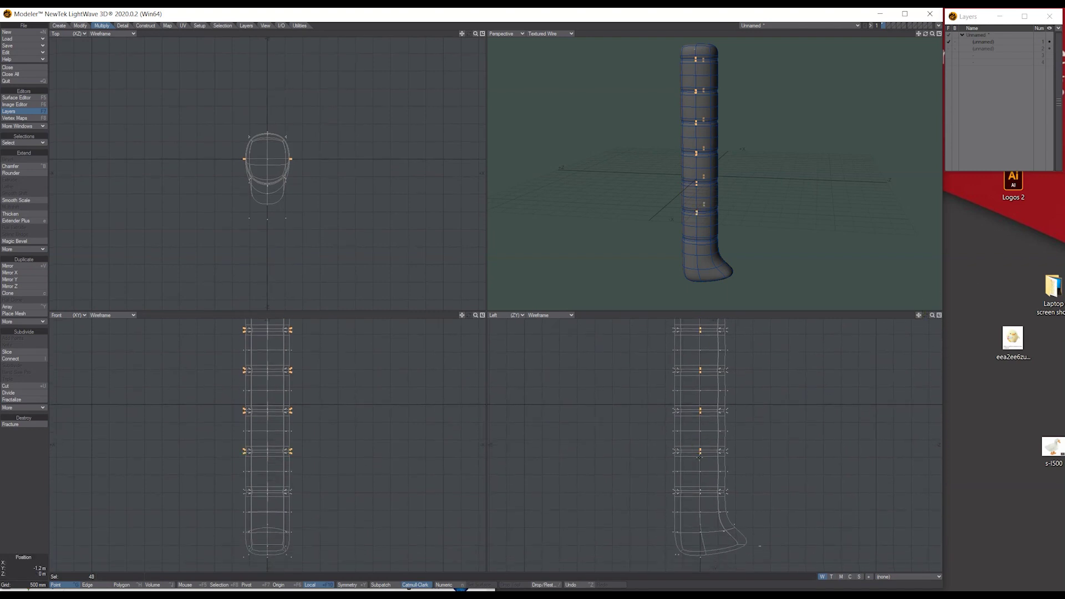
pyautogui.click(699, 492)
# Move the selected centre points straight down in the left view to bend the grooves into V shapes, and deselect them.
pyautogui.click(80, 26)
pyautogui.press('t')
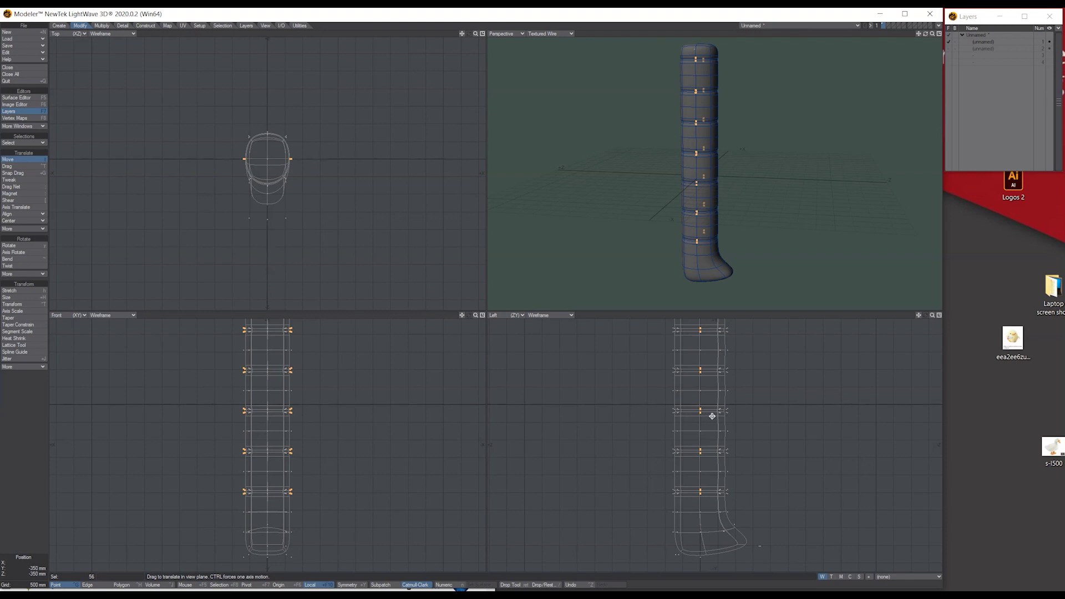
pyautogui.moveTo(700, 411); pyautogui.dragTo(700, 430)
pyautogui.press('space')
pyautogui.press('/')
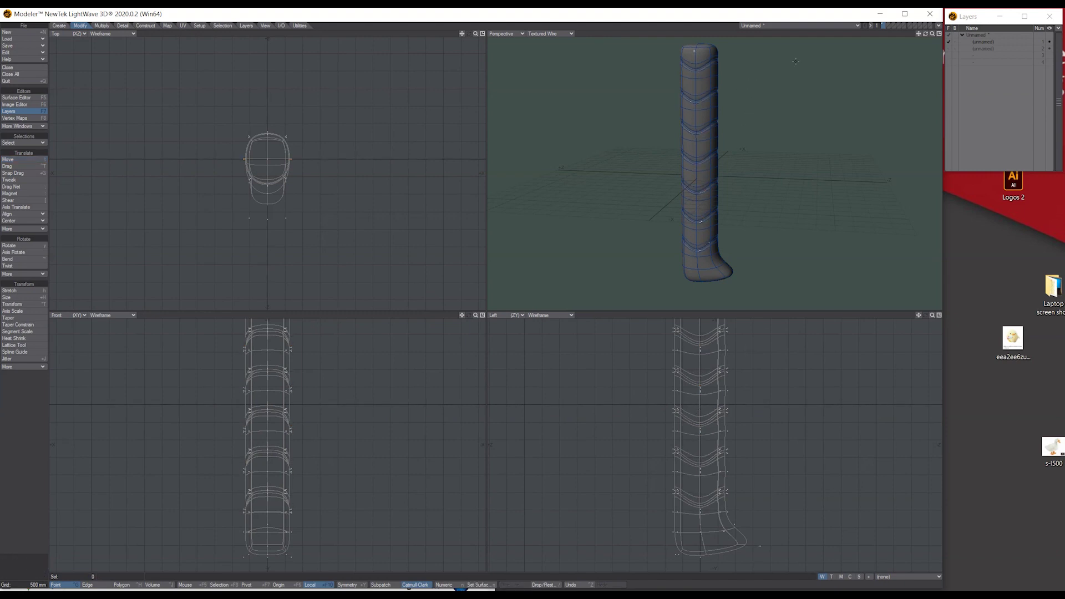
# Lasso the lower half of the handle's points and rotate them slightly towards the heel side, using the Mouse action centre.
pyautogui.moveTo(926, 33)
pyautogui.mouseDown()
pyautogui.moveTo(821, 35)
pyautogui.moveTo(913, 32)
pyautogui.mouseUp()
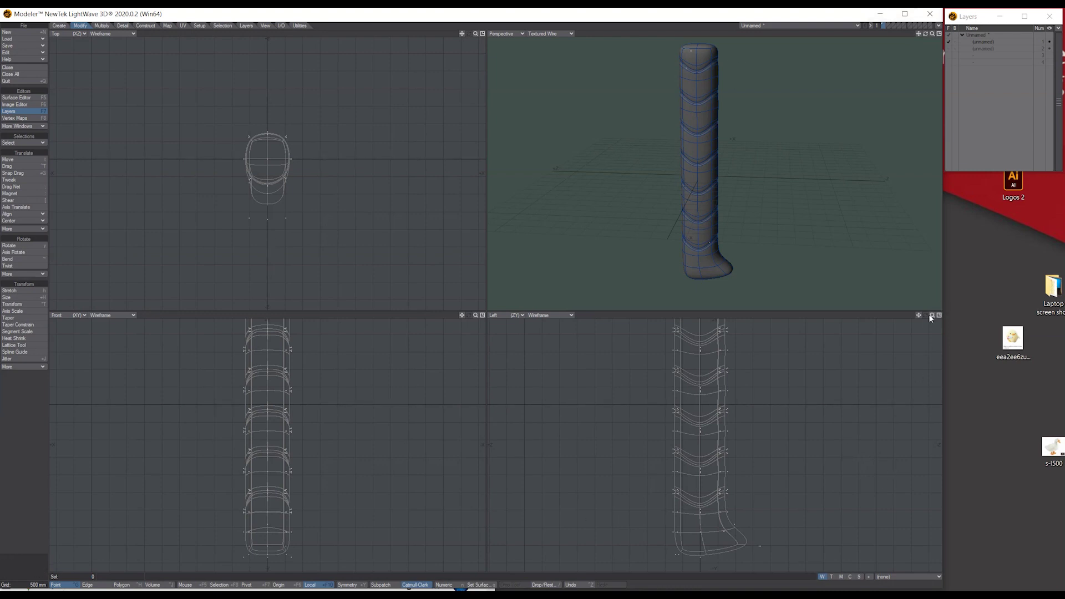
pyautogui.moveTo(931, 315); pyautogui.dragTo(896, 334)
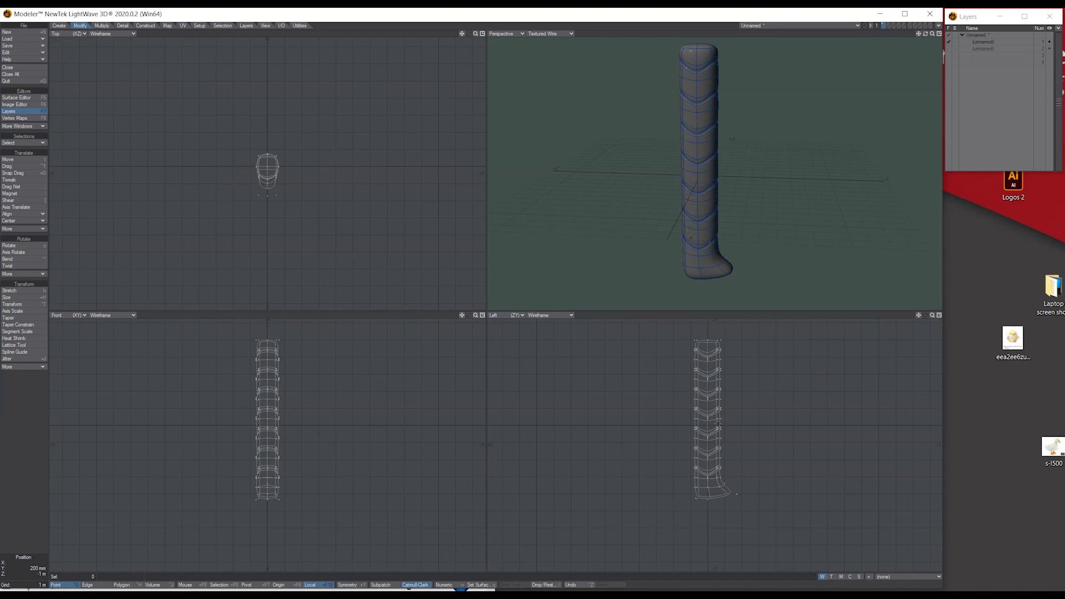
pyautogui.moveTo(732, 422)
pyautogui.mouseDown(button='right')
pyautogui.moveTo(679, 425)
pyautogui.moveTo(741, 513)
pyautogui.moveTo(732, 423)
pyautogui.mouseUp(button='right')
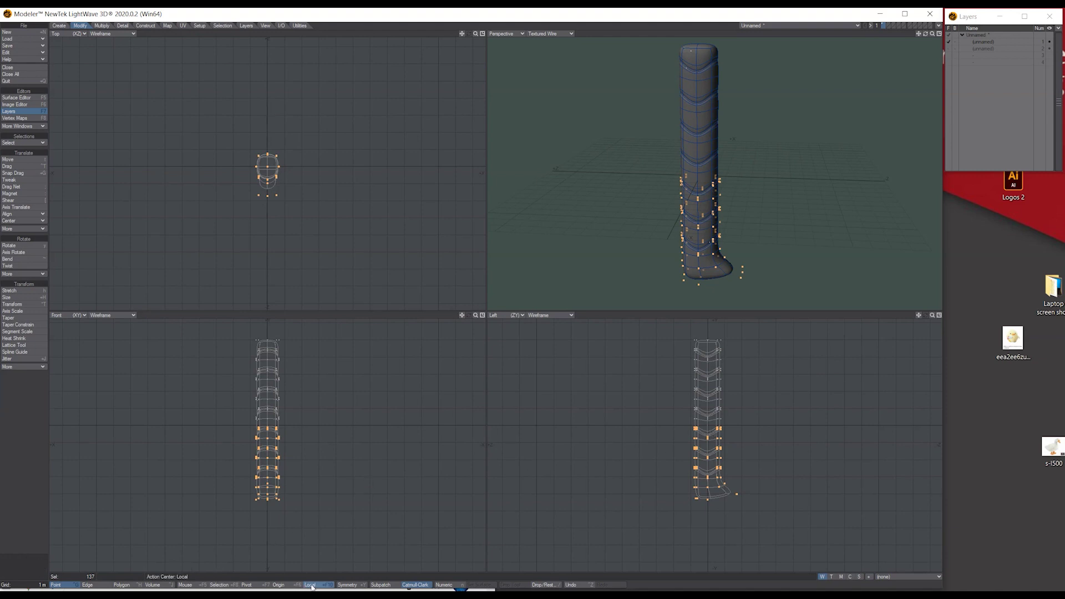
pyautogui.click(194, 585)
pyautogui.click(27, 246)
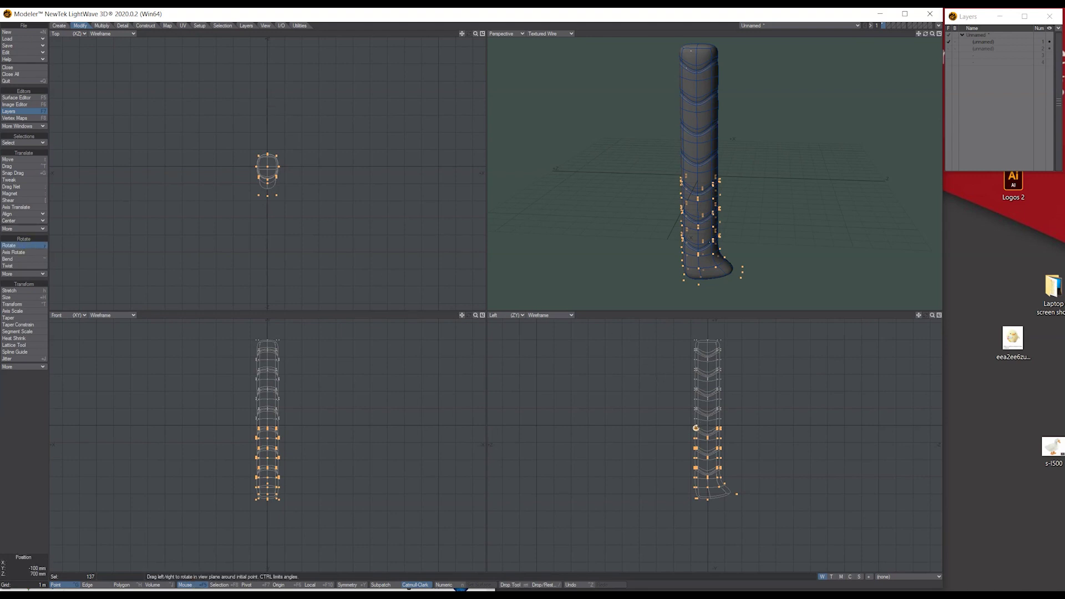
pyautogui.moveTo(696, 427)
pyautogui.mouseDown()
pyautogui.moveTo(723, 427)
pyautogui.moveTo(705, 428)
pyautogui.mouseUp()
# Lasso the upper half of the handle's points, rotate them slightly towards the heel side in the left view, and deselect them.
pyautogui.moveTo(933, 315); pyautogui.dragTo(962, 315)
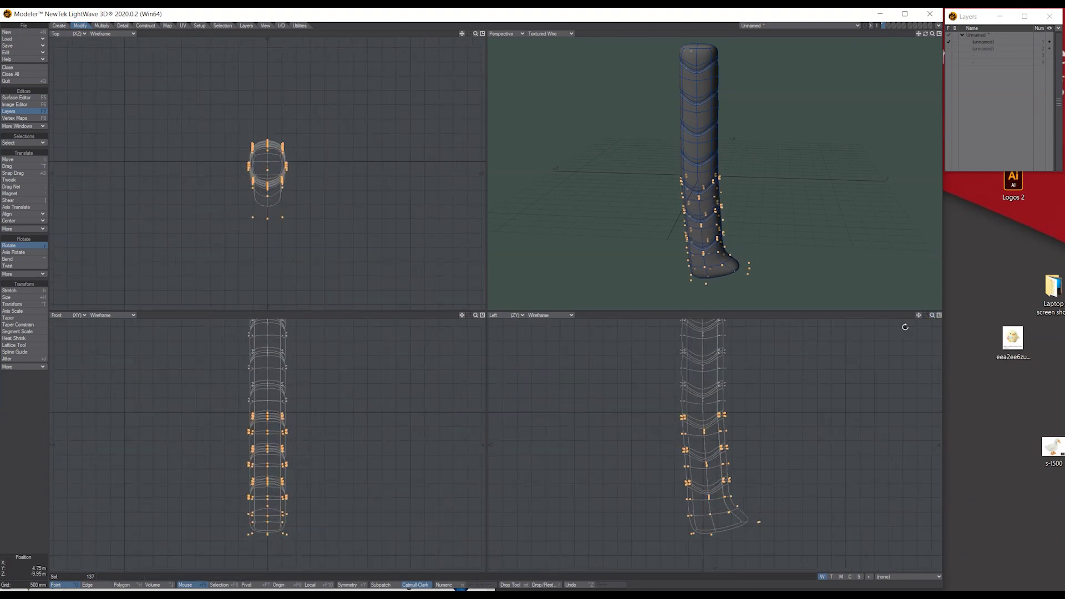
pyautogui.moveTo(740, 407)
pyautogui.mouseDown(button='right')
pyautogui.moveTo(678, 570)
pyautogui.moveTo(743, 395)
pyautogui.moveTo(735, 413)
pyautogui.mouseUp(button='right')
pyautogui.moveTo(932, 315); pyautogui.dragTo(903, 315)
pyautogui.moveTo(739, 420)
pyautogui.mouseDown(button='right')
pyautogui.moveTo(707, 425)
pyautogui.moveTo(650, 370)
pyautogui.moveTo(749, 348)
pyautogui.moveTo(734, 427)
pyautogui.mouseUp(button='right')
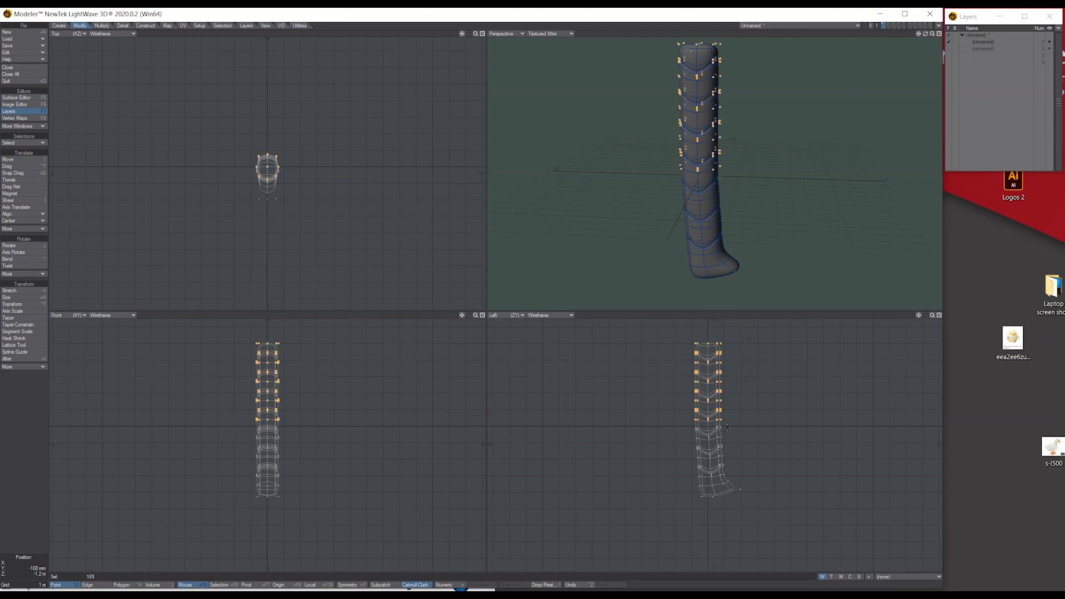
pyautogui.click(16, 245)
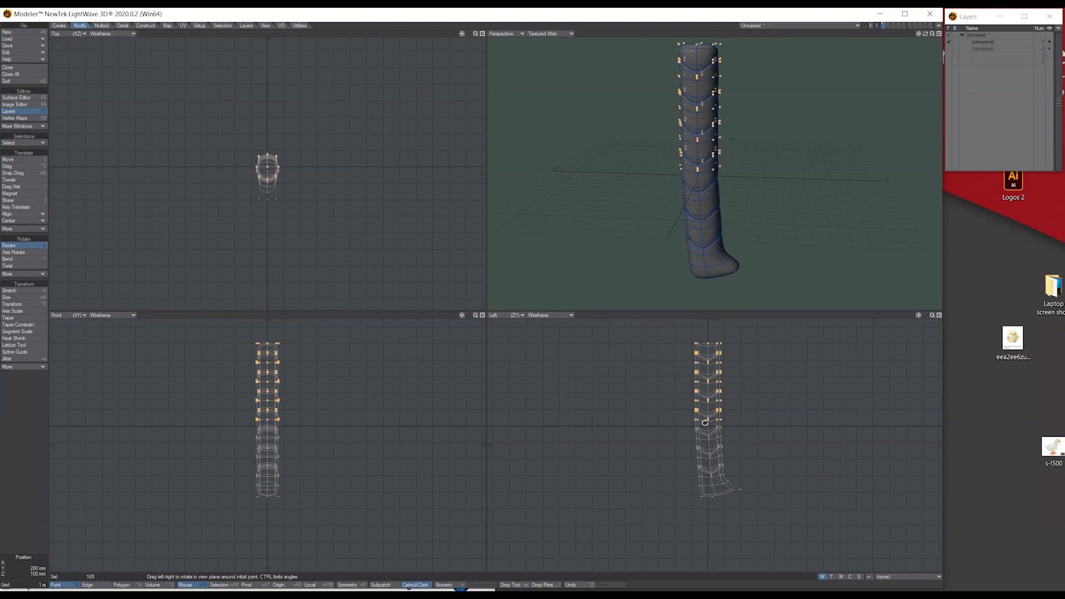
pyautogui.press('Return')
pyautogui.press('/')
# In polygon mode, select two adjacent side polygons at the handle's upper end and cut that band at 50% with Band Saw Pro.
pyautogui.moveTo(932, 33); pyautogui.dragTo(916, 50)
pyautogui.hotkey('ctrl', 'h')
pyautogui.moveTo(729, 239)
pyautogui.mouseDown()
pyautogui.moveTo(771, 238)
pyautogui.moveTo(746, 242)
pyautogui.mouseUp()
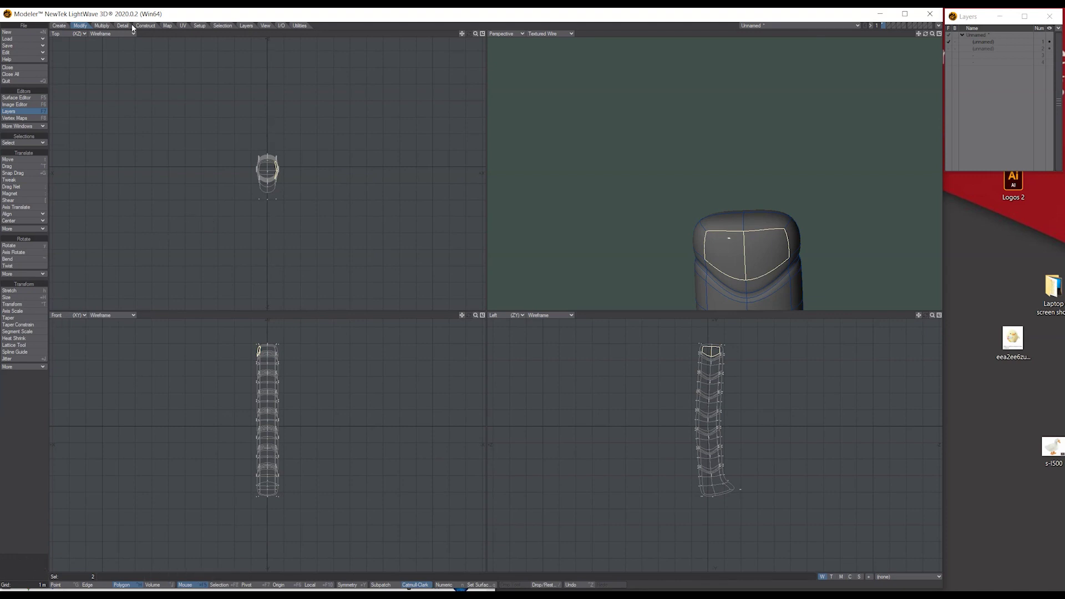
pyautogui.click(102, 26)
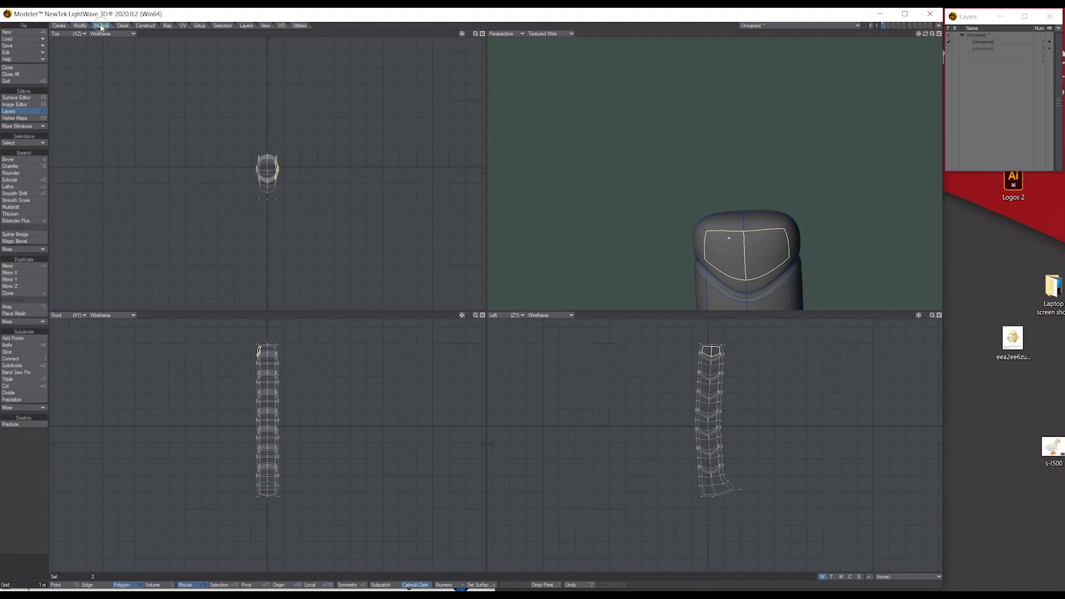
pyautogui.click(22, 373)
pyautogui.press('n')
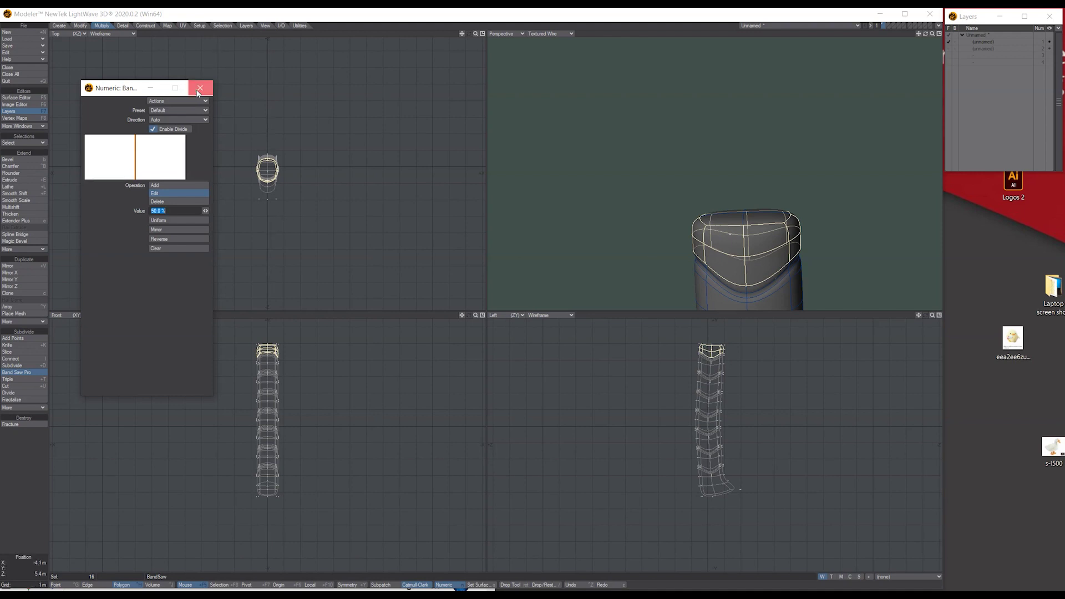
pyautogui.click(200, 88)
pyautogui.press('space')
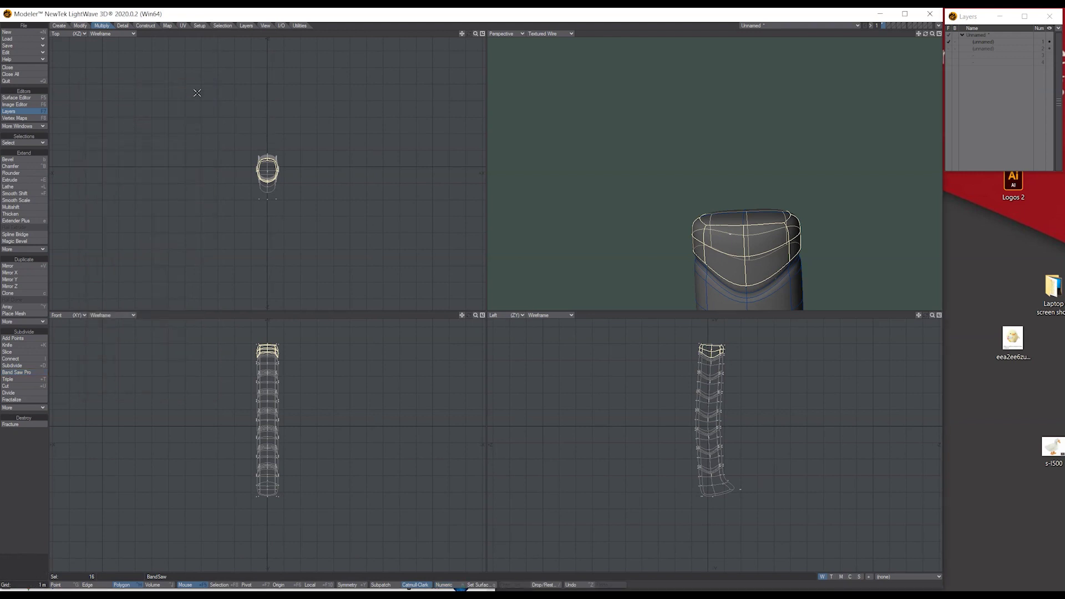
# Select two adjacent polygons in the handle's uppermost band, split the band again with Band Saw Pro, and deselect the polygons.
pyautogui.press('/')
pyautogui.moveTo(925, 34)
pyautogui.mouseDown()
pyautogui.moveTo(948, 34)
pyautogui.moveTo(882, 33)
pyautogui.moveTo(929, 31)
pyautogui.mouseUp()
pyautogui.keyDown('alt'); pyautogui.moveTo(832, 205); pyautogui.dragTo(811, 214); pyautogui.keyUp('alt')
pyautogui.moveTo(718, 241); pyautogui.dragTo(756, 241)
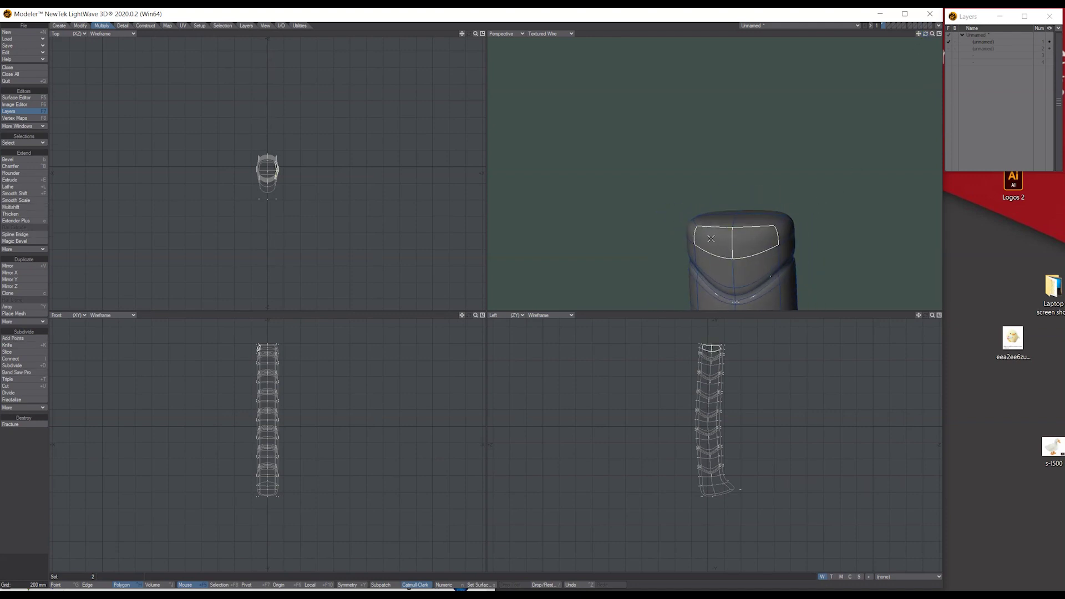
pyautogui.click(25, 372)
pyautogui.press('/')
pyautogui.press('/')
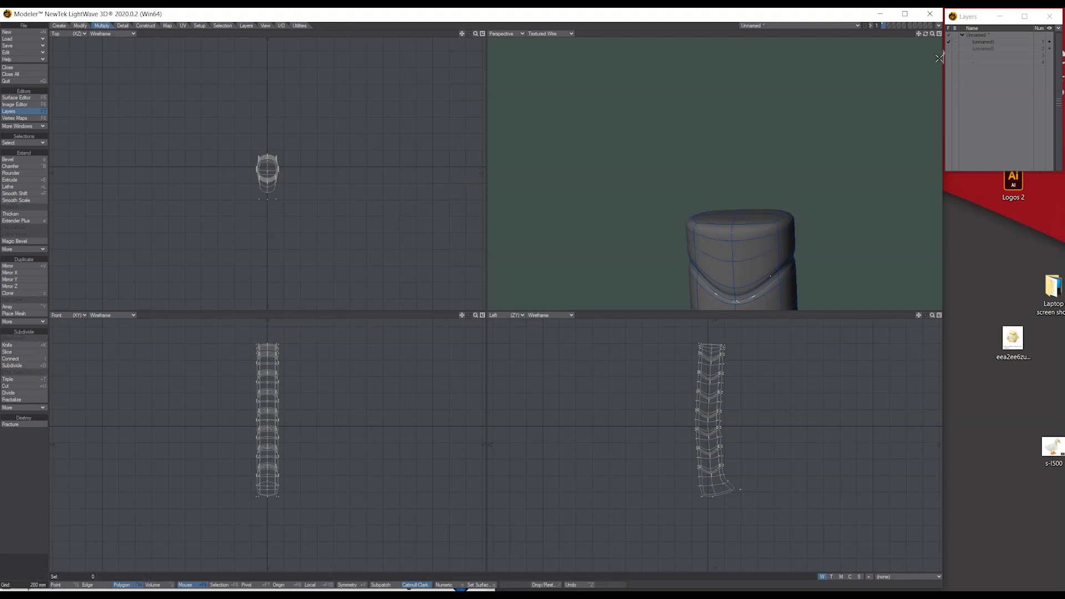
# Select two adjacent rim polygons at the handle's upper end and extend the selection to the two uppermost polygon bands around the handle.
pyautogui.moveTo(931, 34); pyautogui.dragTo(802, 218)
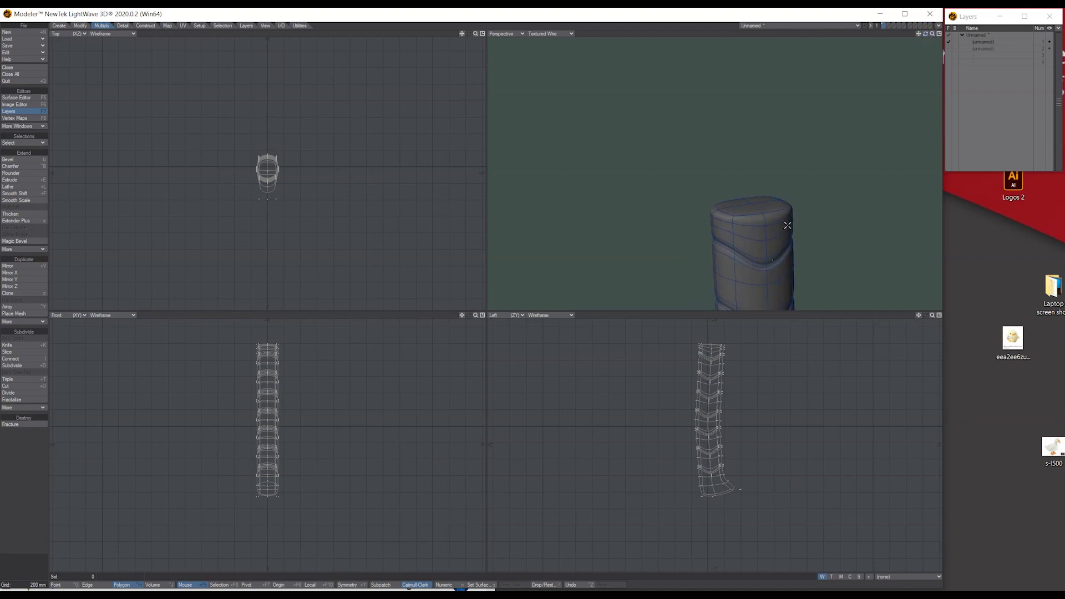
pyautogui.moveTo(751, 222)
pyautogui.mouseDown()
pyautogui.moveTo(777, 230)
pyautogui.moveTo(726, 221)
pyautogui.moveTo(780, 228)
pyautogui.mouseUp()
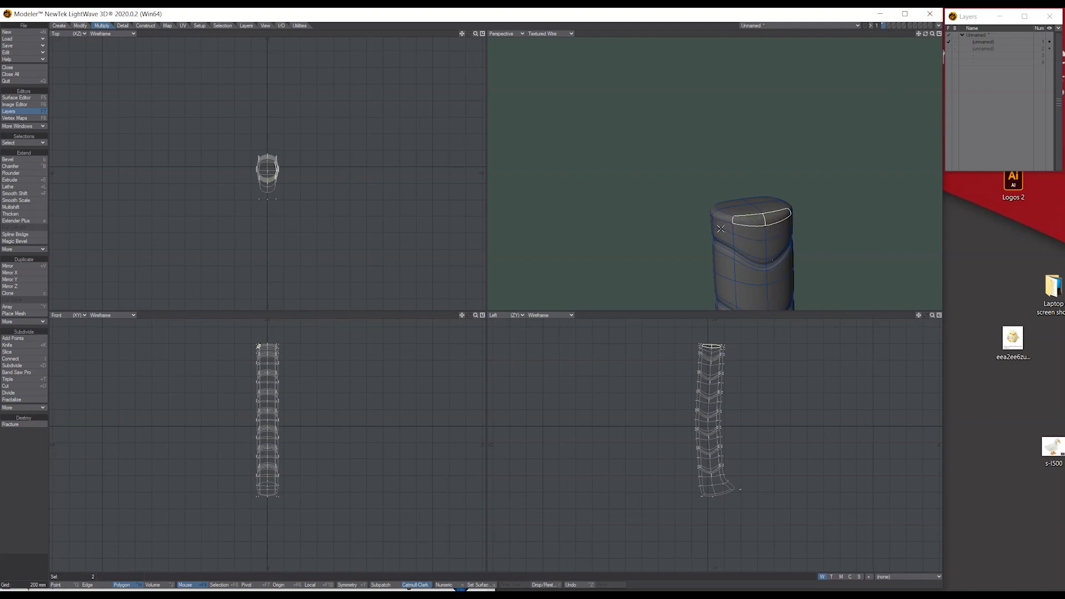
pyautogui.click(13, 144)
pyautogui.click(13, 147)
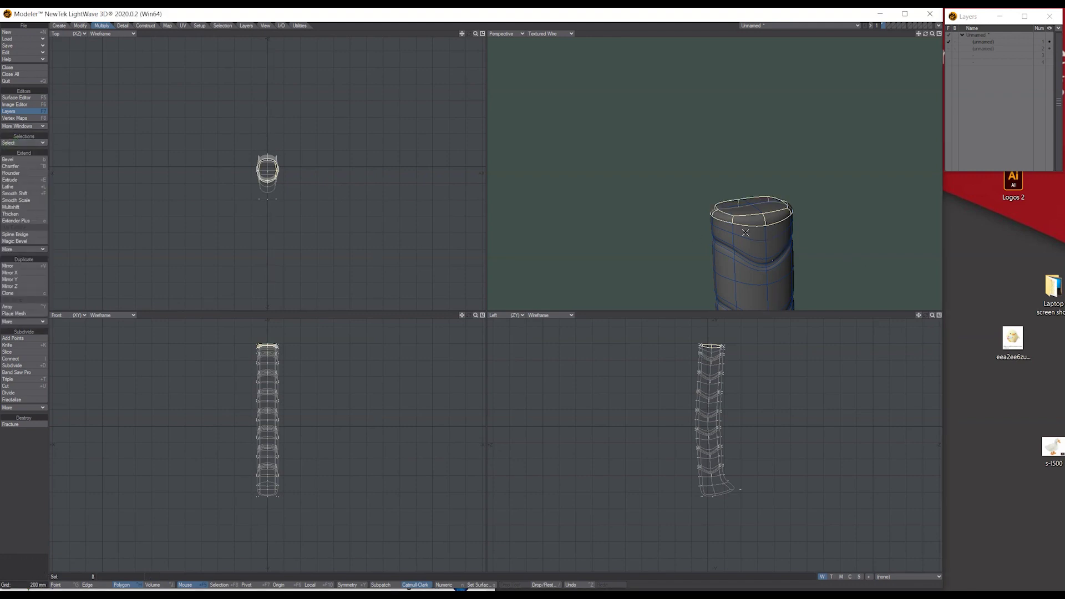
pyautogui.click(13, 143)
pyautogui.click(13, 146)
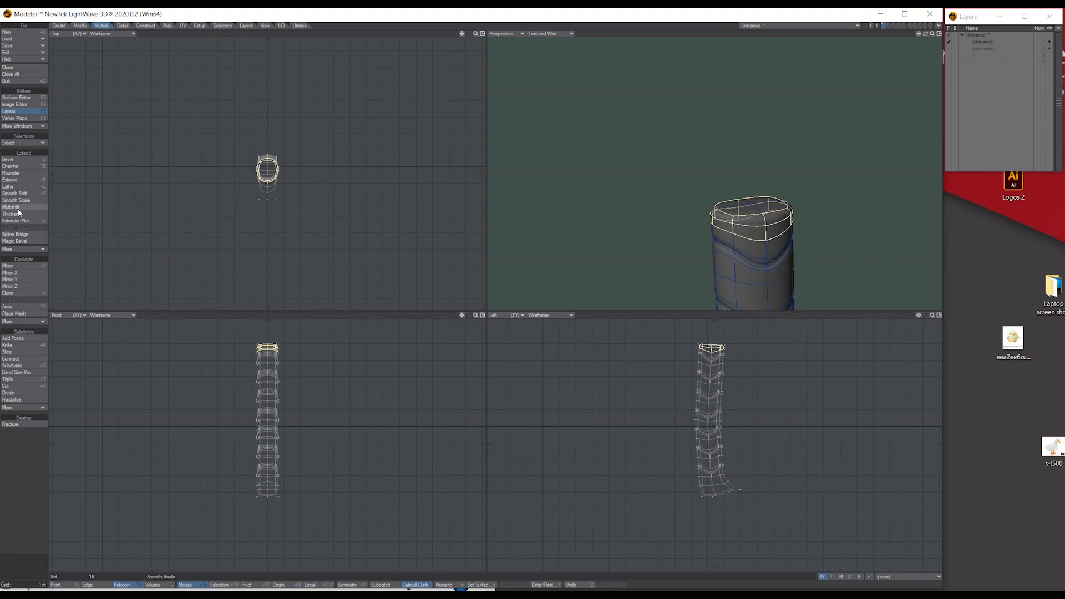
# Flare the selected bands into a raised collar using Multishift with about 31.5 mm inset and 131 mm shift, and deselect them.
pyautogui.click(16, 208)
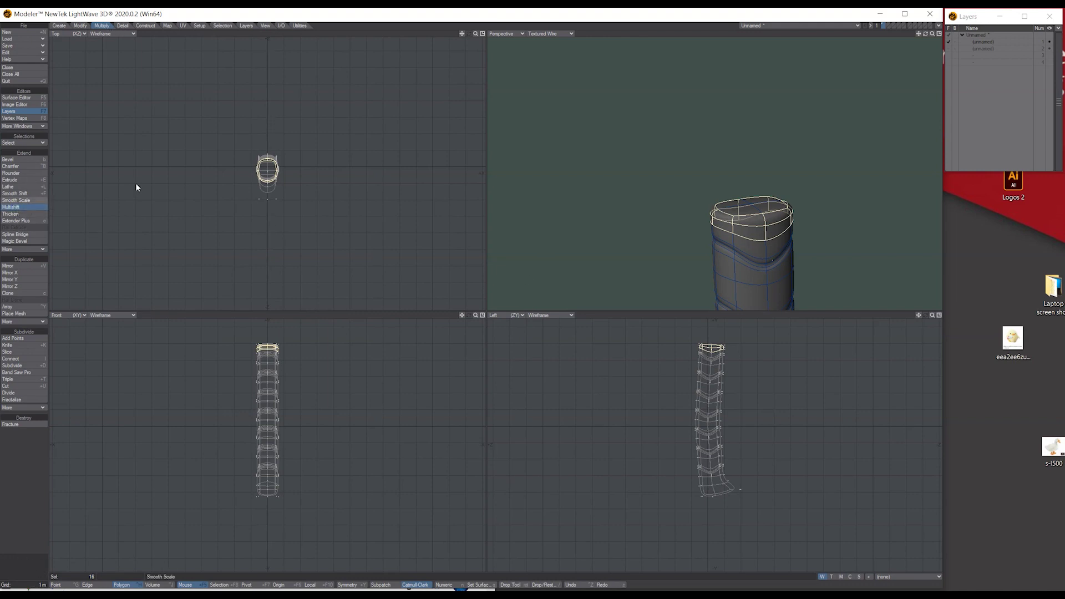
pyautogui.press('n')
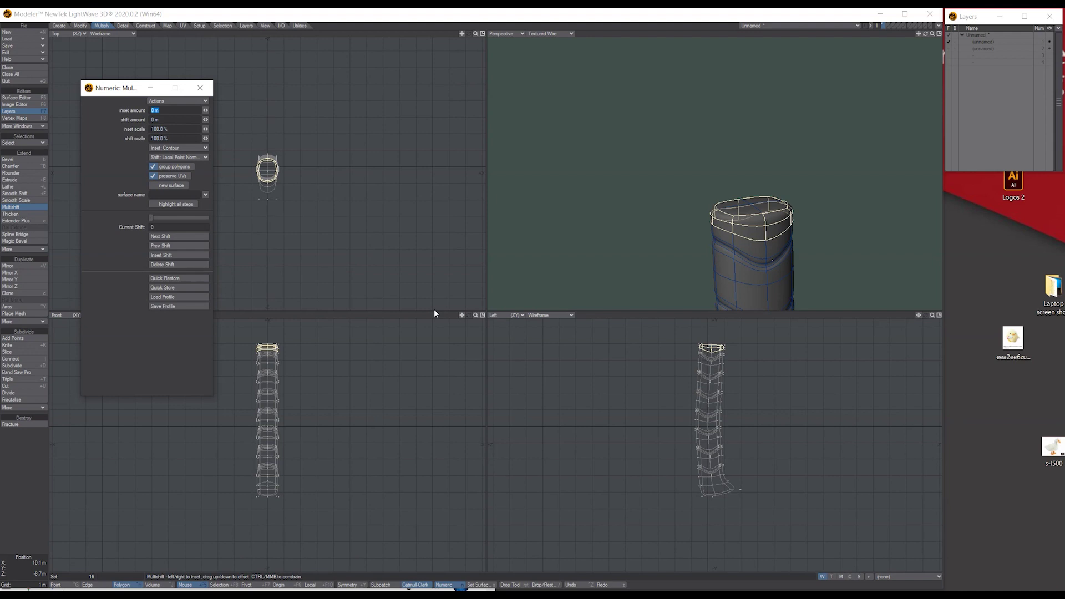
pyautogui.moveTo(475, 34); pyautogui.dragTo(532, 34)
pyautogui.moveTo(267, 148); pyautogui.dragTo(250, 136)
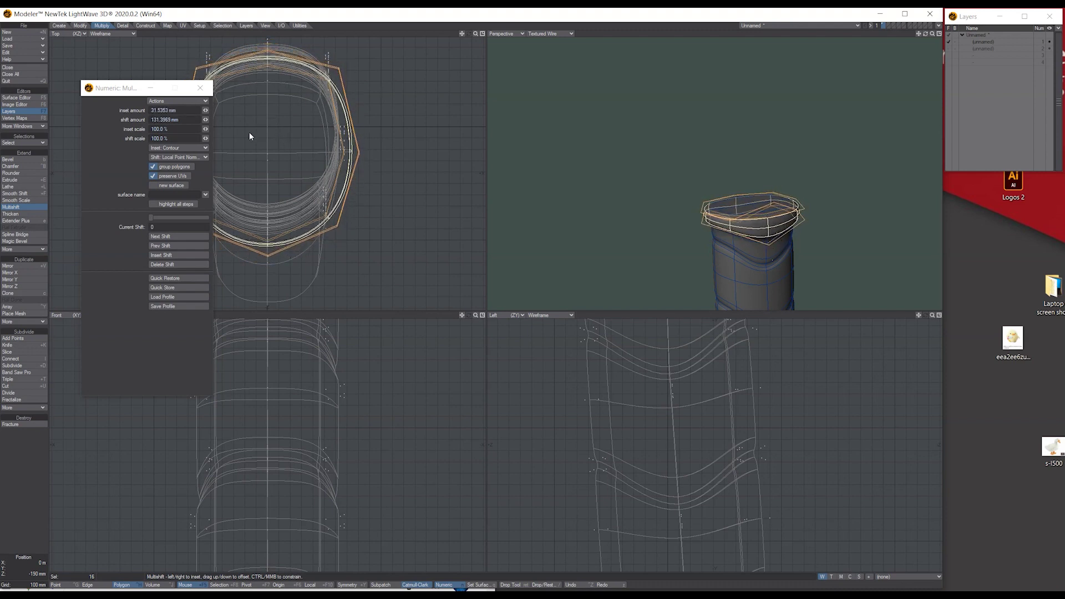
pyautogui.press('Return')
pyautogui.press('/')
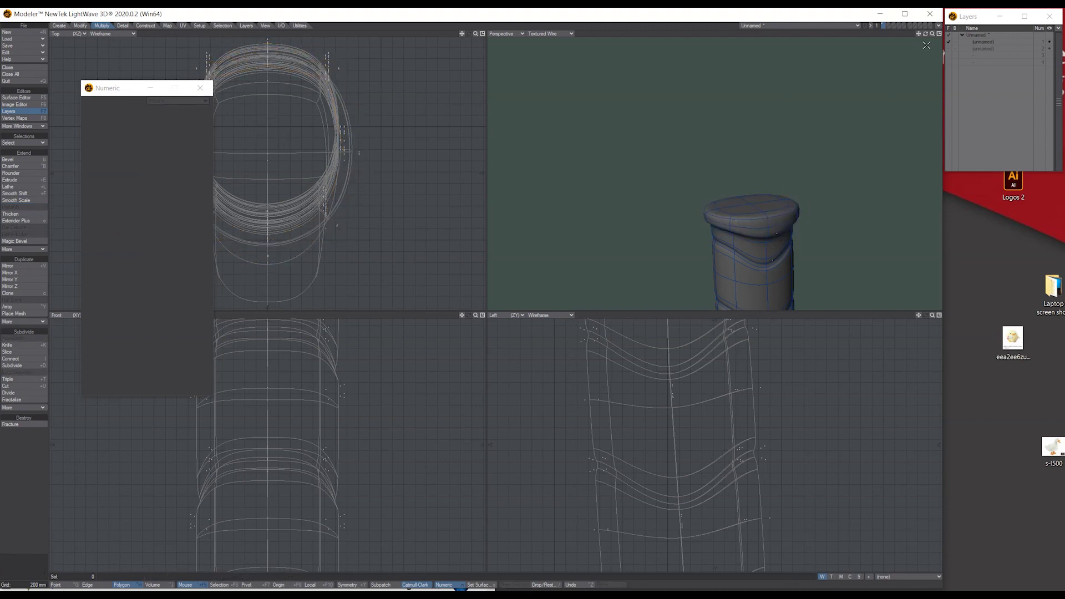
# Select the four polygons capping the handle's upper end and frame the whole handle in an enlarged left view with room above it.
pyautogui.moveTo(928, 36); pyautogui.dragTo(900, 37)
pyautogui.moveTo(673, 194)
pyautogui.keyDown('alt'); pyautogui.mouseDown()
pyautogui.moveTo(712, 223)
pyautogui.moveTo(756, 202)
pyautogui.mouseUp(); pyautogui.keyUp('alt')
pyautogui.click(757, 202)
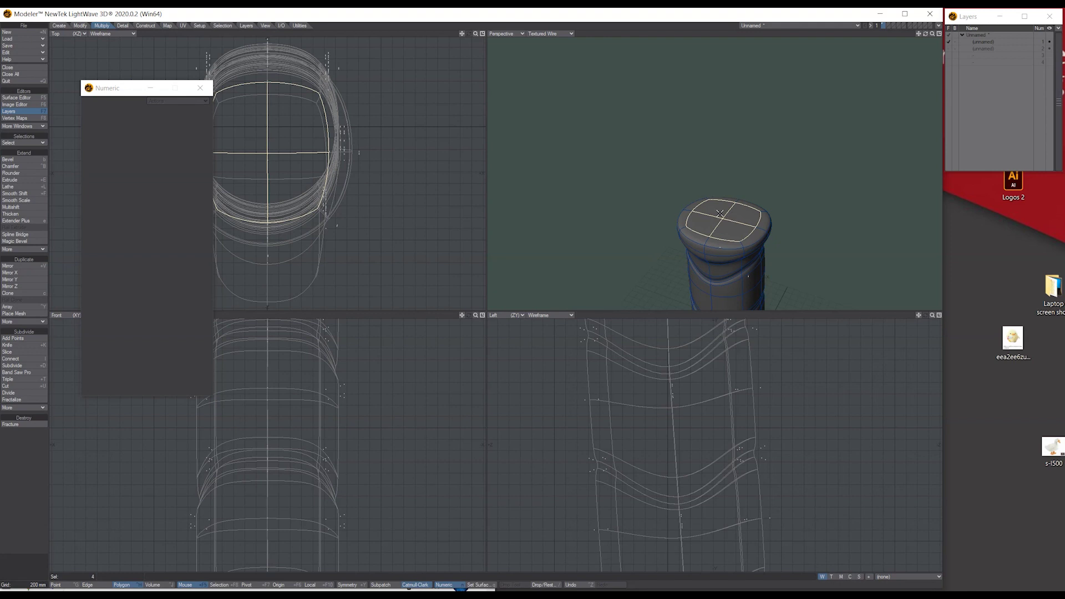
pyautogui.moveTo(932, 35)
pyautogui.mouseDown()
pyautogui.moveTo(882, 34)
pyautogui.moveTo(936, 10)
pyautogui.moveTo(920, 51)
pyautogui.mouseUp()
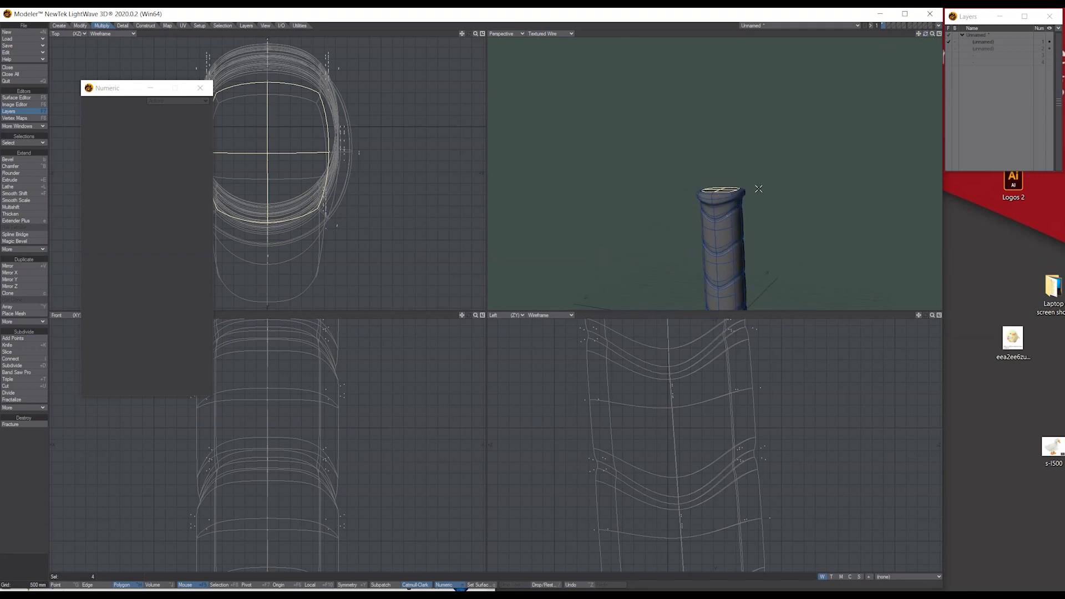
pyautogui.scroll(-3, 738, 128)
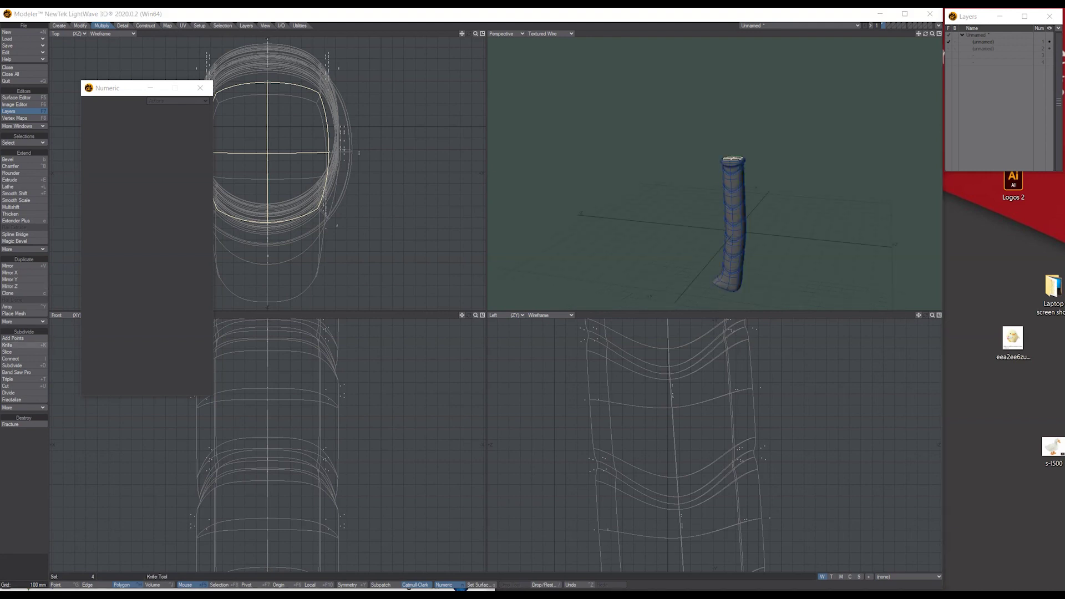
pyautogui.moveTo(932, 34); pyautogui.dragTo(965, 34)
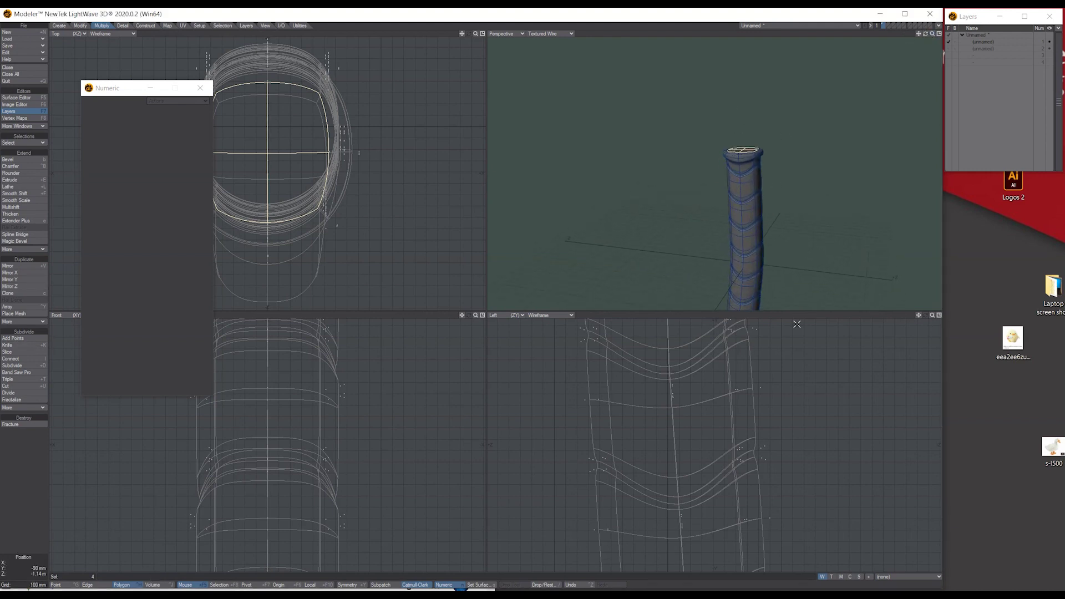
pyautogui.press('a')
pyautogui.moveTo(919, 315); pyautogui.dragTo(914, 341)
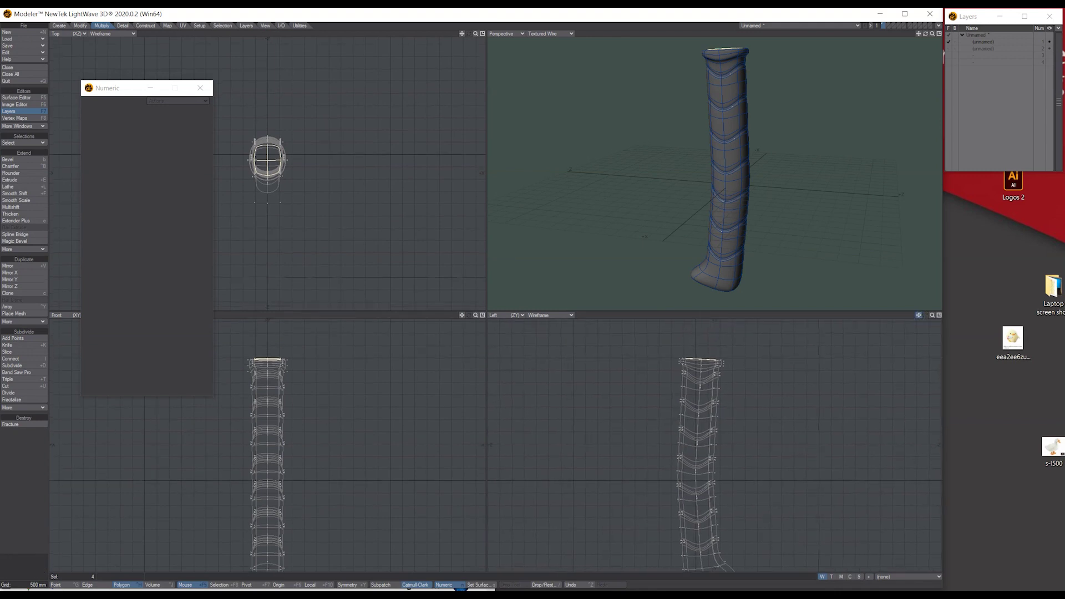
pyautogui.click(937, 315)
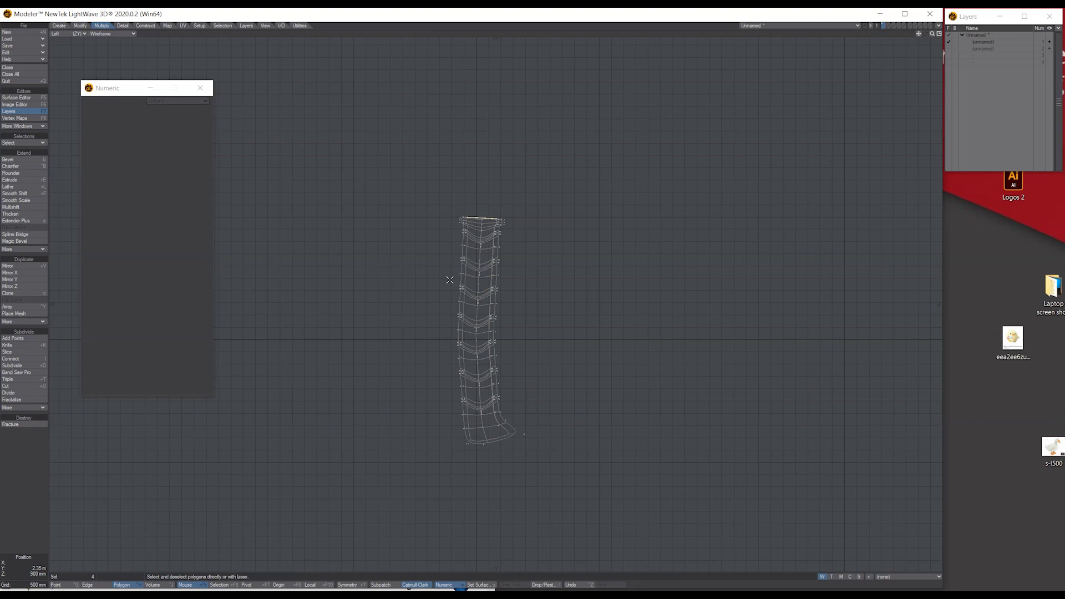
pyautogui.moveTo(920, 32); pyautogui.dragTo(915, 117)
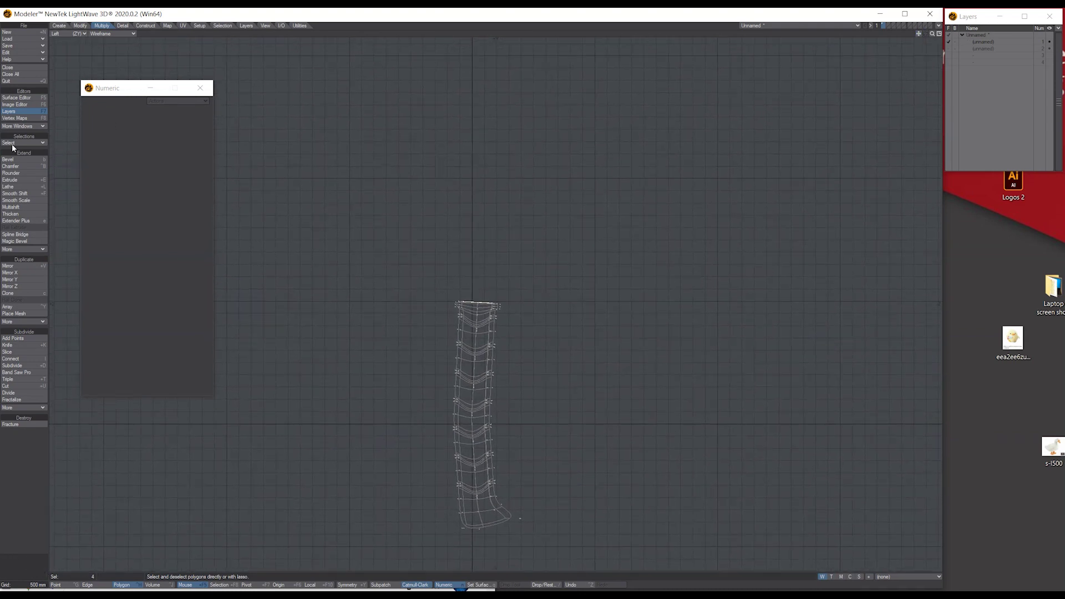
# Multishift the cap polygons upward with the shift mode set to Contour, using about 1.4 m shift and 10 mm inset.
pyautogui.click(18, 207)
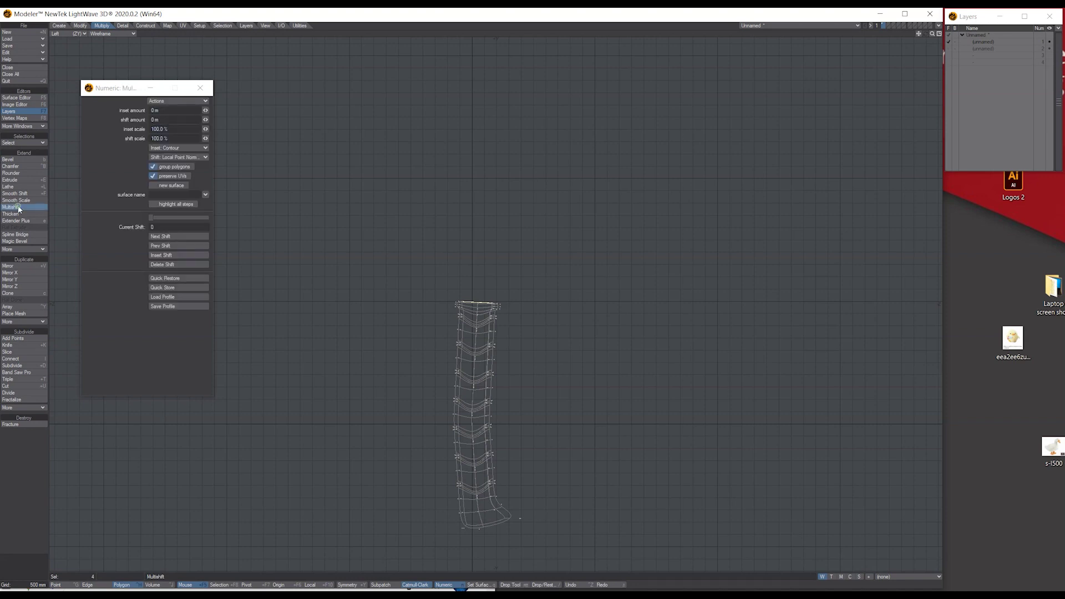
pyautogui.click(166, 102)
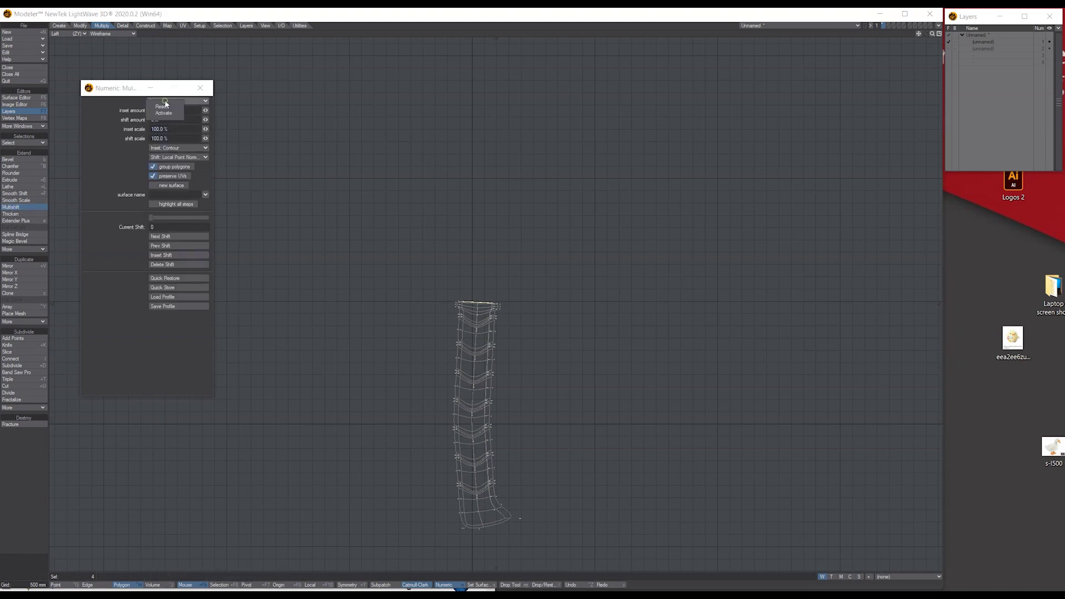
pyautogui.click(164, 110)
pyautogui.click(161, 158)
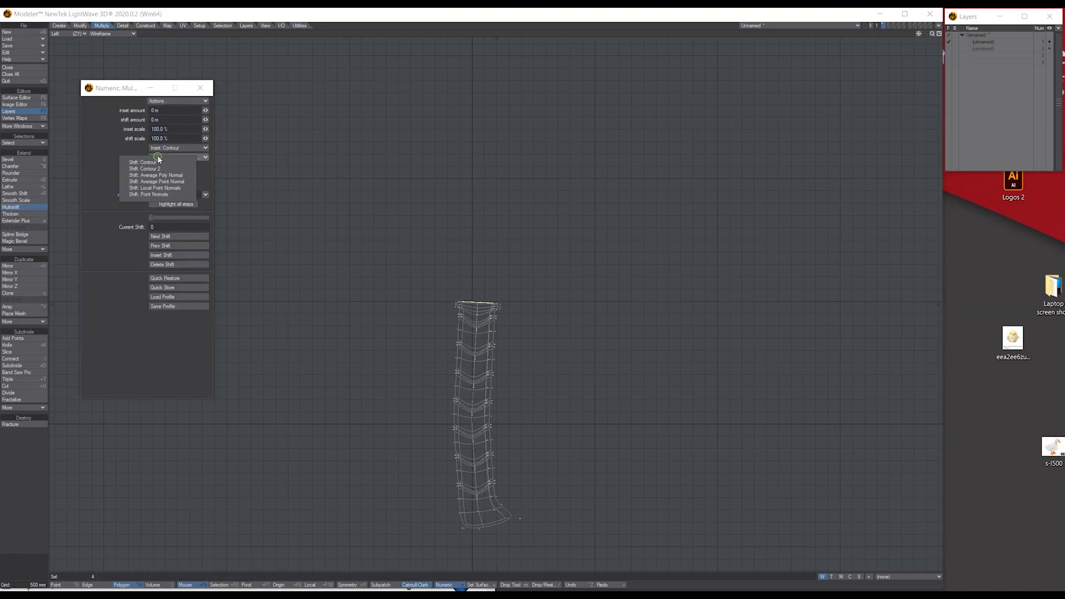
pyautogui.click(156, 158)
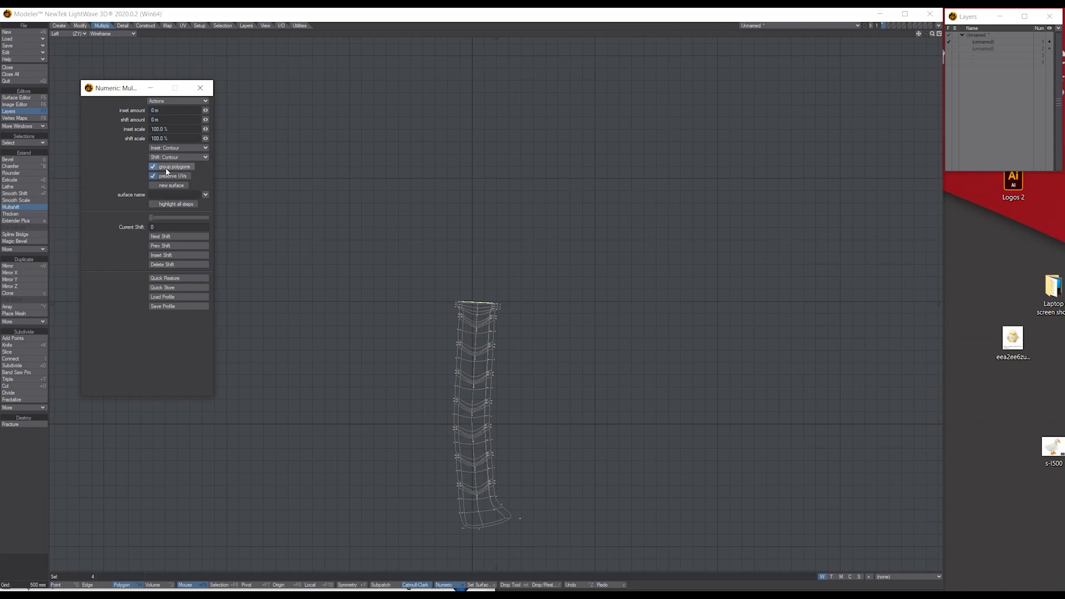
pyautogui.moveTo(476, 303); pyautogui.dragTo(475, 269)
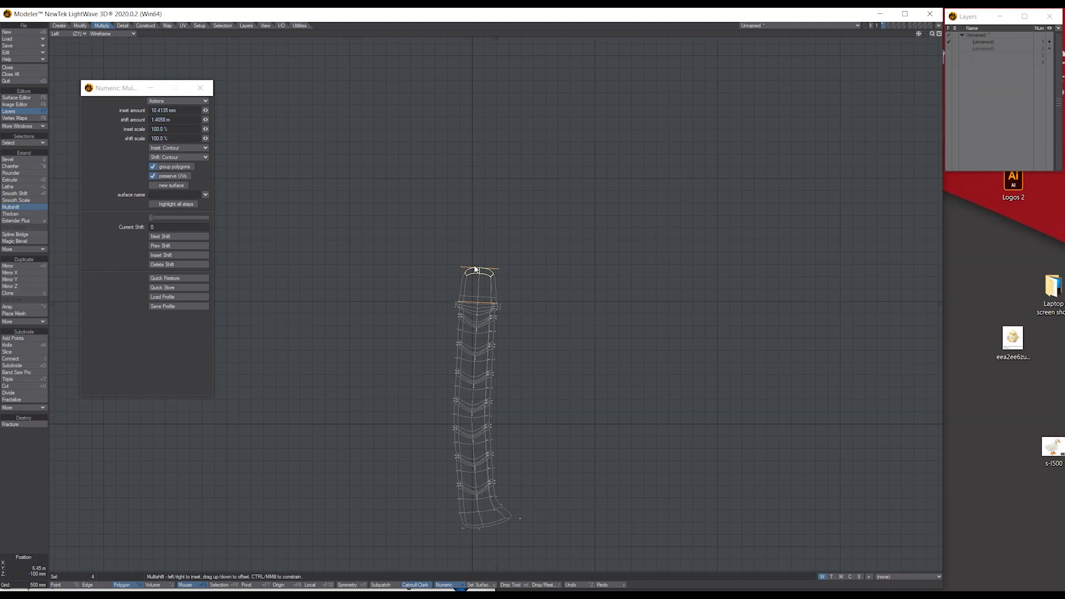
# Add two more Multishift segments to the shaft, extending it to cumulative shifts of about 3.05 m and 4.27 m.
pyautogui.click(938, 34)
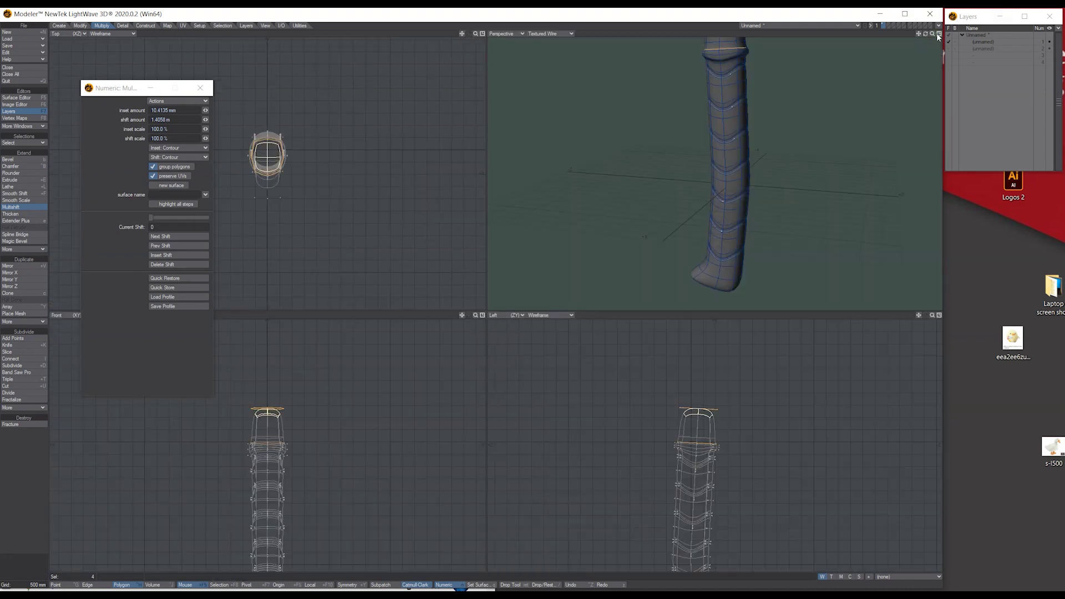
pyautogui.moveTo(920, 34); pyautogui.dragTo(914, 118)
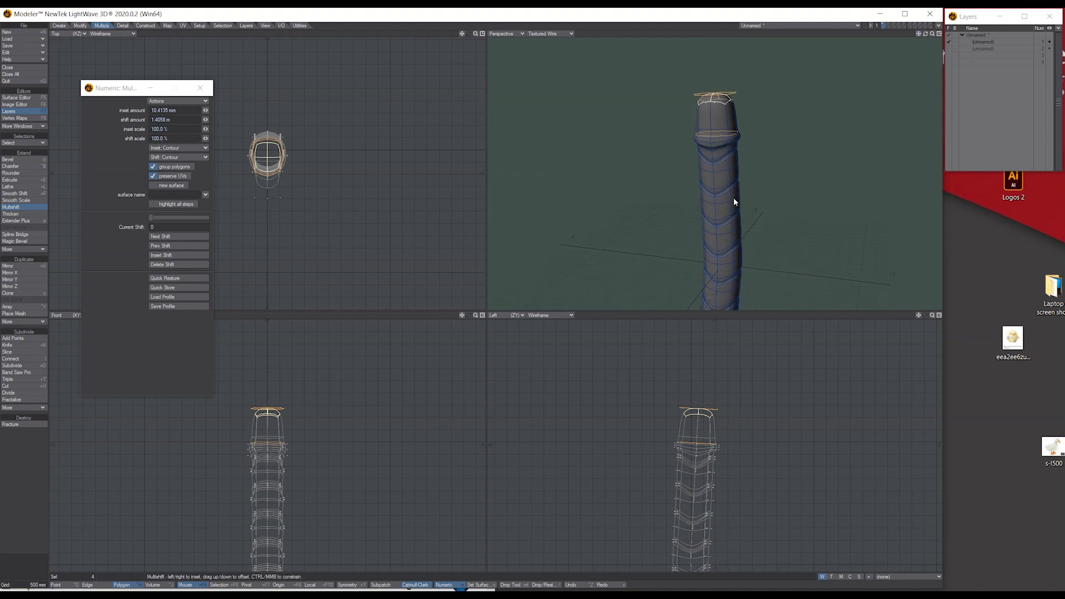
pyautogui.click(698, 413)
pyautogui.moveTo(697, 408); pyautogui.dragTo(703, 372)
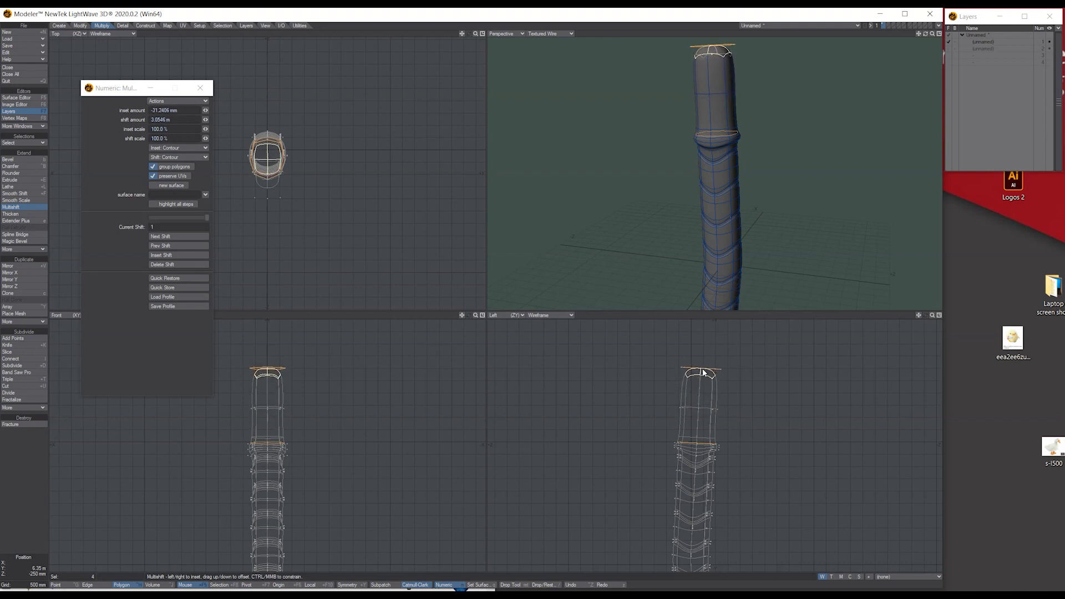
pyautogui.moveTo(703, 372); pyautogui.dragTo(695, 343)
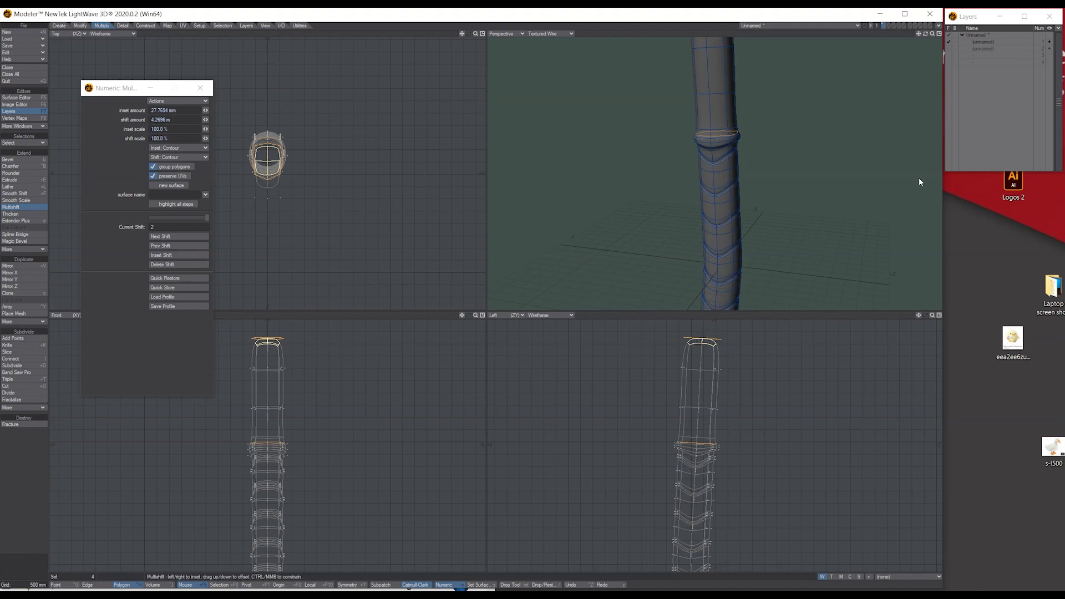
# Lengthen the shaft with another two Multishift segments, reaching cumulative shifts of about 6.39 m and 7.66 m.
pyautogui.moveTo(932, 315); pyautogui.dragTo(900, 316)
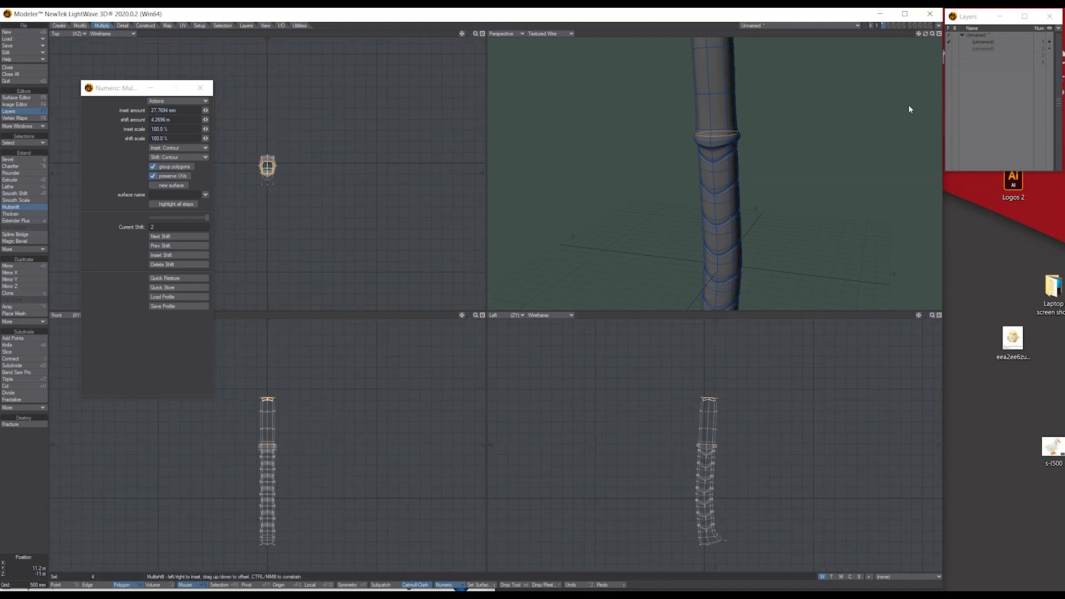
pyautogui.moveTo(932, 33); pyautogui.dragTo(908, 33)
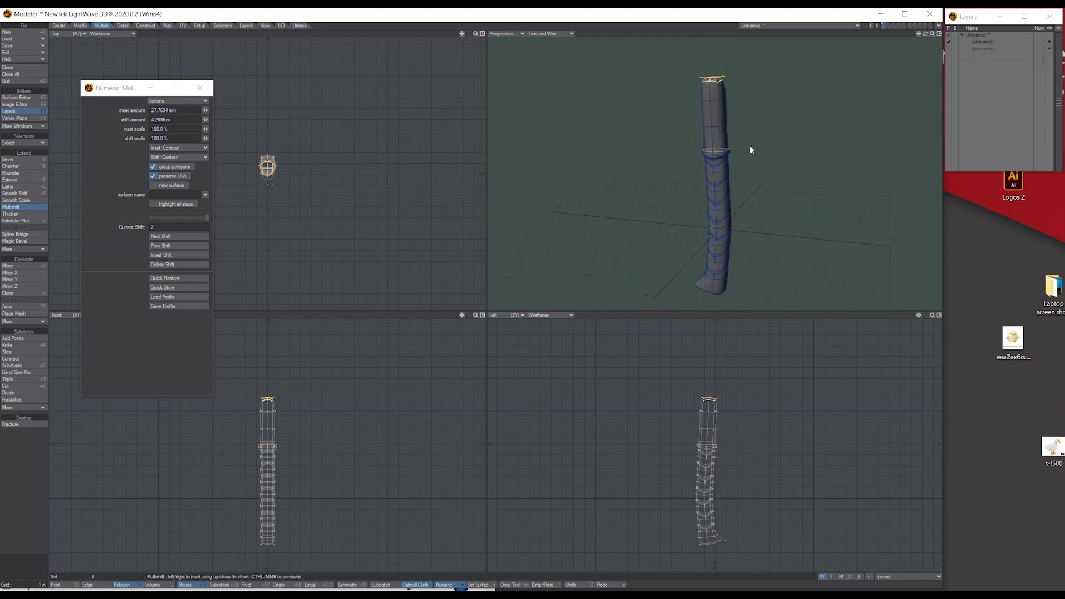
pyautogui.moveTo(932, 315); pyautogui.dragTo(929, 320)
pyautogui.moveTo(707, 417); pyautogui.dragTo(709, 398)
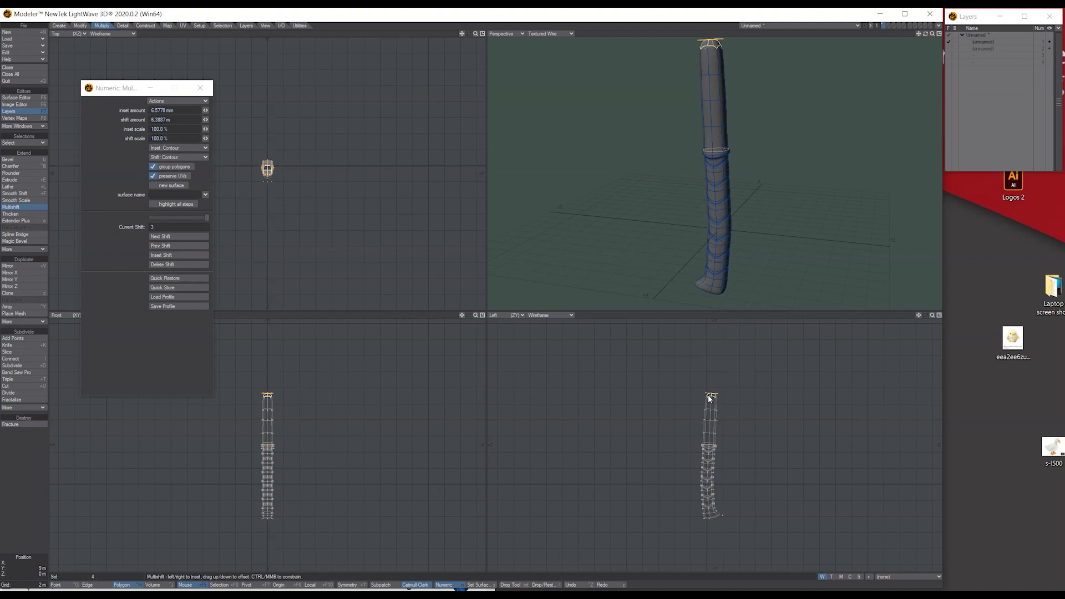
pyautogui.moveTo(711, 397); pyautogui.dragTo(711, 385)
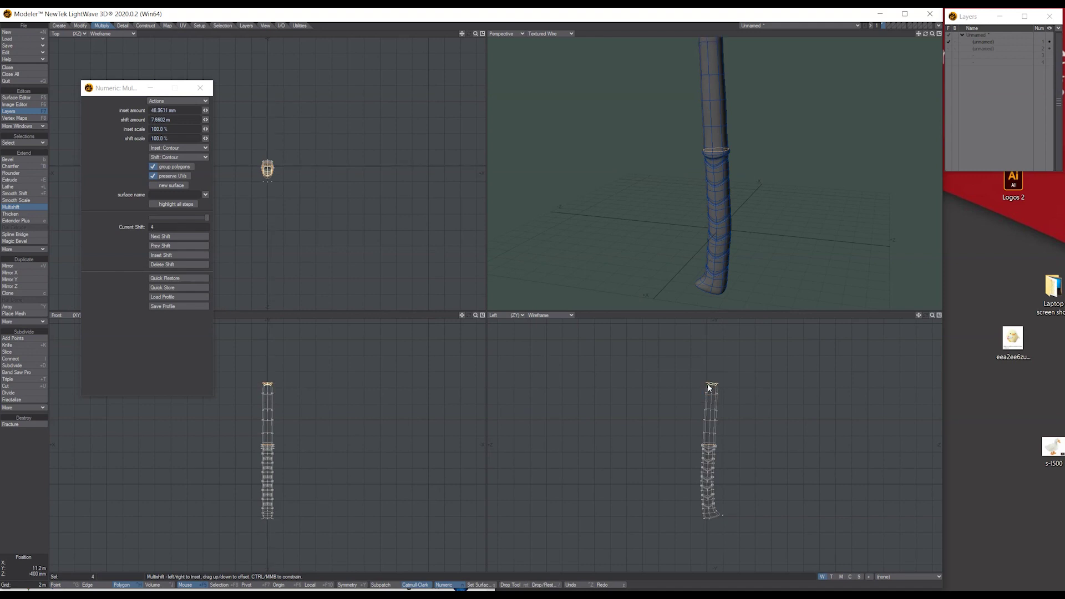
pyautogui.moveTo(934, 34); pyautogui.dragTo(869, 74)
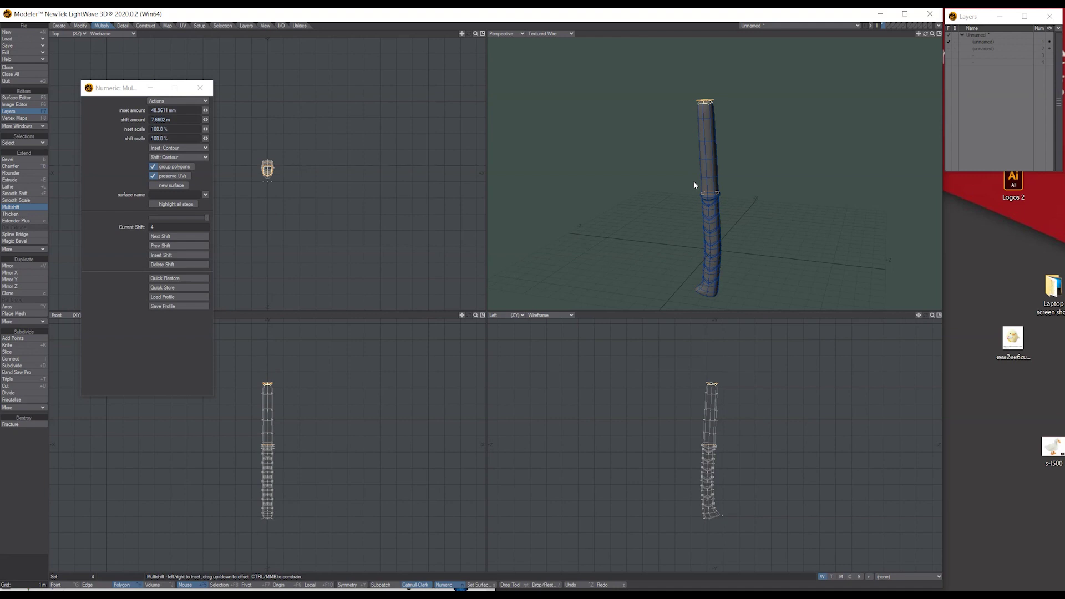
# Finish the Multishift, select all shaft points above the collar, and set the action center to Local.
pyautogui.click(201, 88)
pyautogui.click(280, 122)
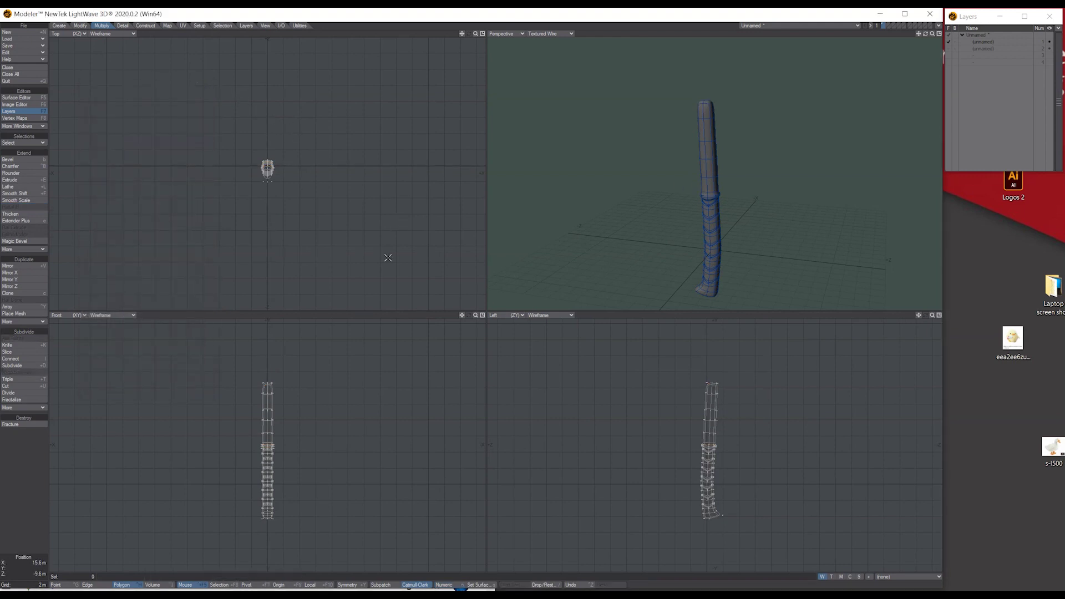
pyautogui.moveTo(933, 316)
pyautogui.mouseDown()
pyautogui.moveTo(993, 315)
pyautogui.moveTo(937, 315)
pyautogui.mouseUp()
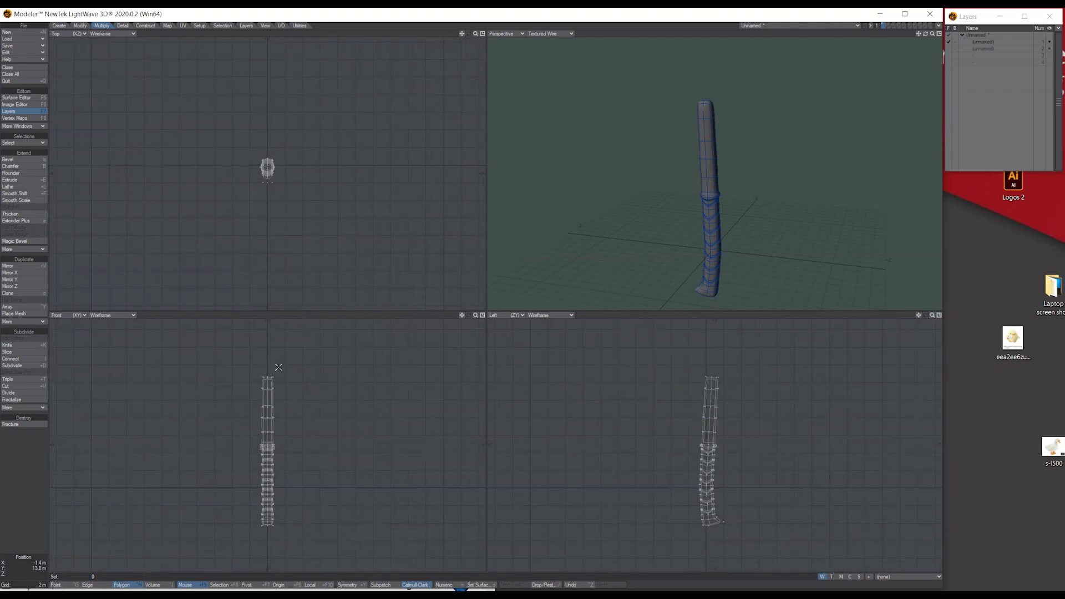
pyautogui.click(58, 584)
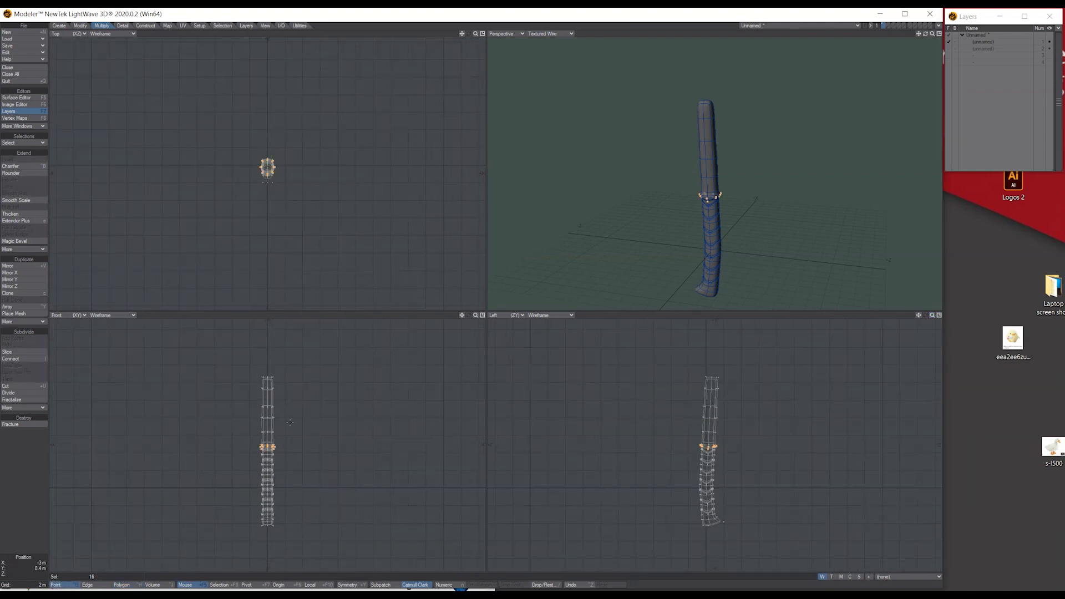
pyautogui.moveTo(283, 439)
pyautogui.mouseDown(button='right')
pyautogui.moveTo(269, 437)
pyautogui.moveTo(287, 363)
pyautogui.moveTo(293, 436)
pyautogui.mouseUp(button='right')
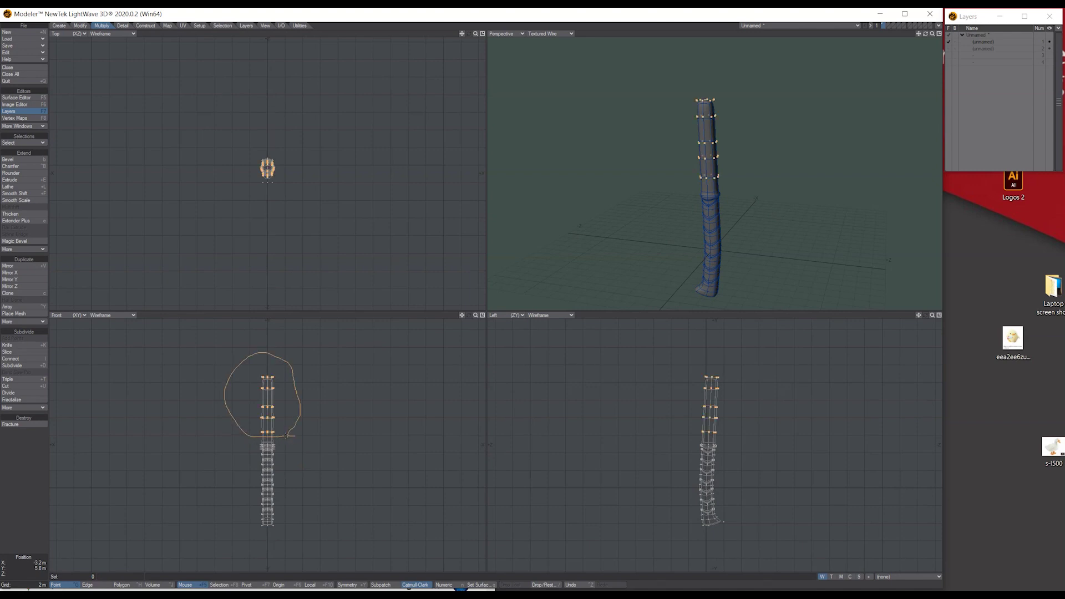
pyautogui.moveTo(931, 34); pyautogui.dragTo(936, 33)
pyautogui.moveTo(475, 33); pyautogui.dragTo(475, 34)
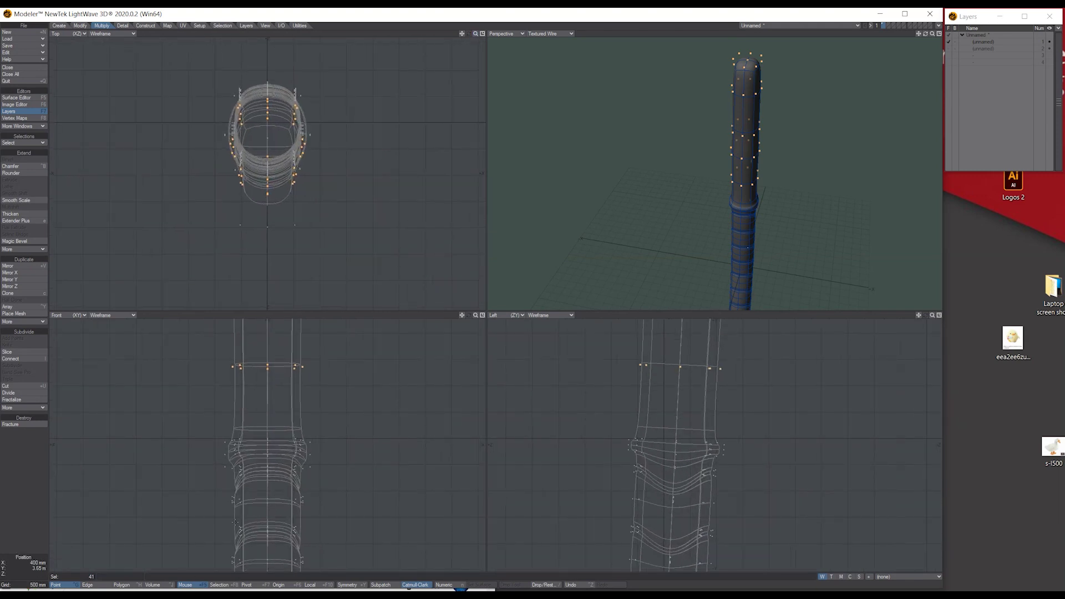
pyautogui.click(313, 586)
# Stretch the selected shaft points in the top view to about 60% of their width.
pyautogui.click(81, 25)
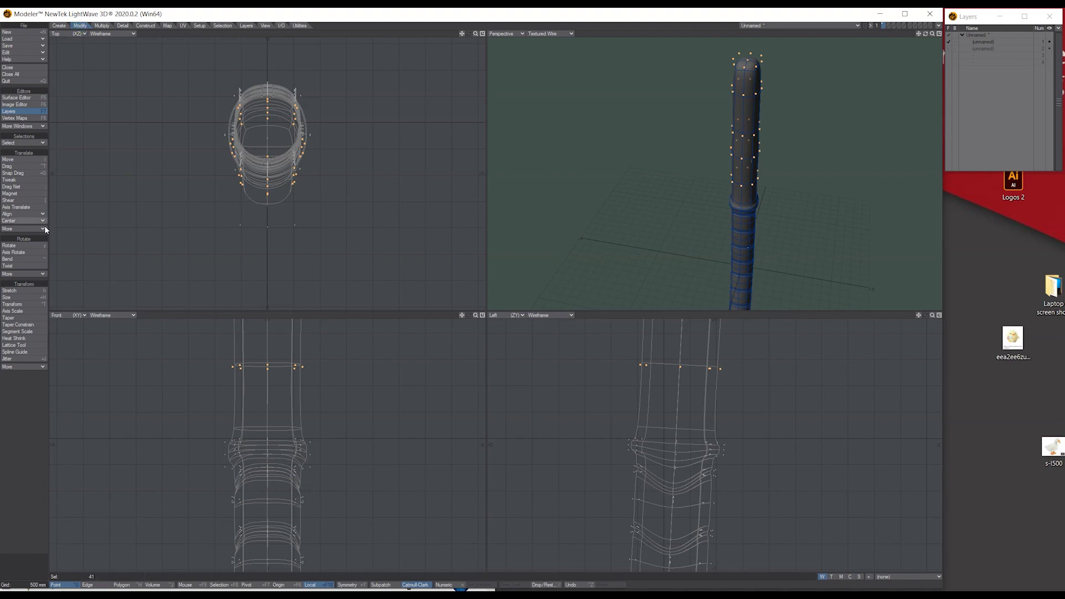
pyautogui.click(25, 291)
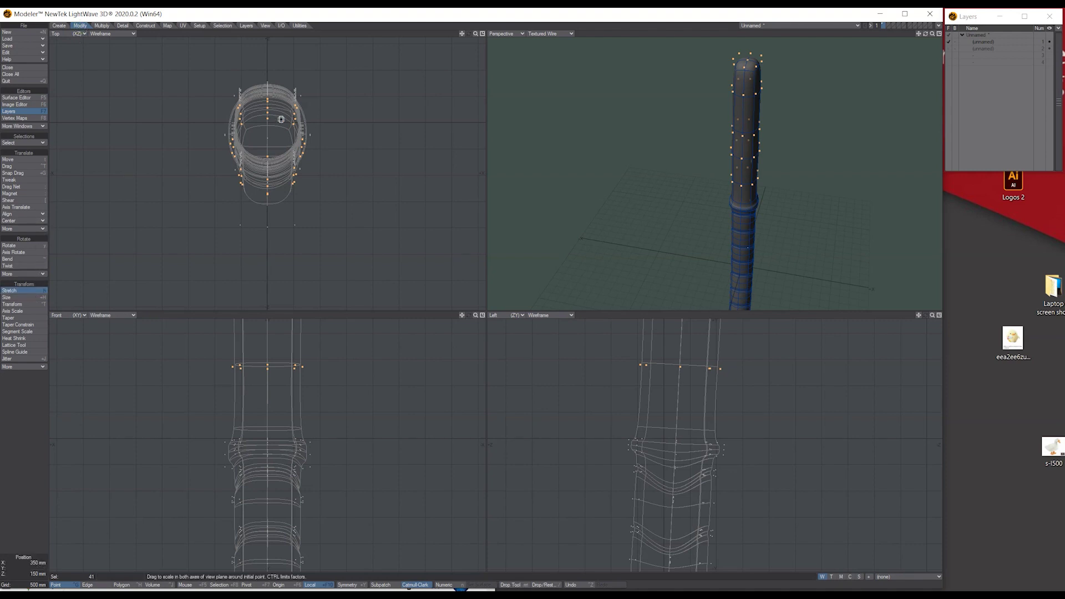
pyautogui.moveTo(268, 134)
pyautogui.mouseDown()
pyautogui.moveTo(238, 136)
pyautogui.moveTo(247, 134)
pyautogui.mouseUp()
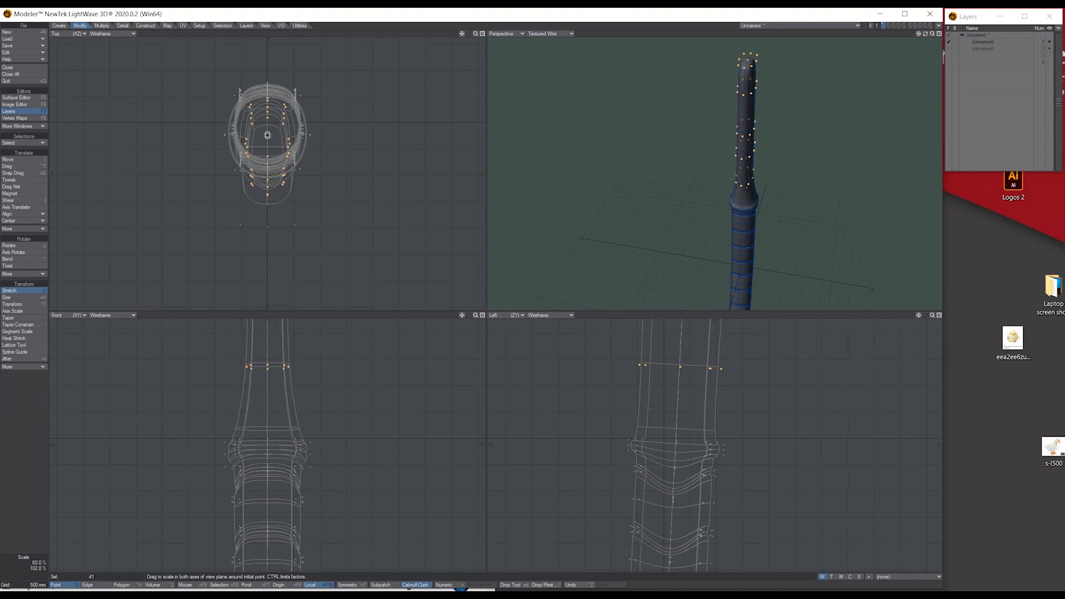
# Limit the selection to the shaft's three upper point rings and stretch them in the front view to about 76% width.
pyautogui.moveTo(476, 315); pyautogui.dragTo(297, 410)
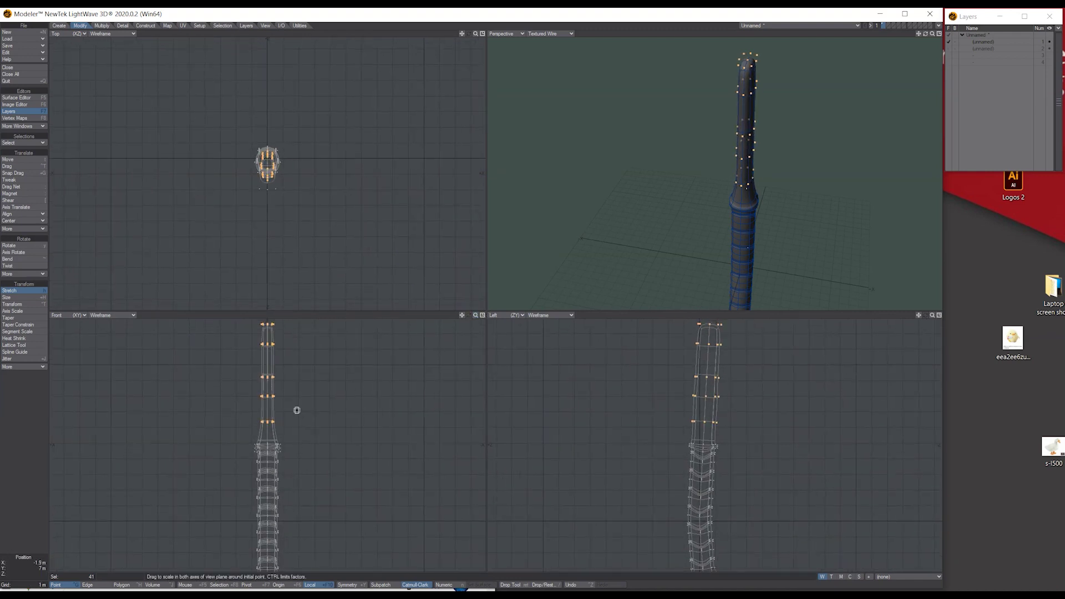
pyautogui.press('space')
pyautogui.moveTo(293, 390)
pyautogui.mouseDown(button='right')
pyautogui.moveTo(254, 441)
pyautogui.moveTo(289, 389)
pyautogui.mouseUp(button='right')
pyautogui.hotkey('shift', 'a')
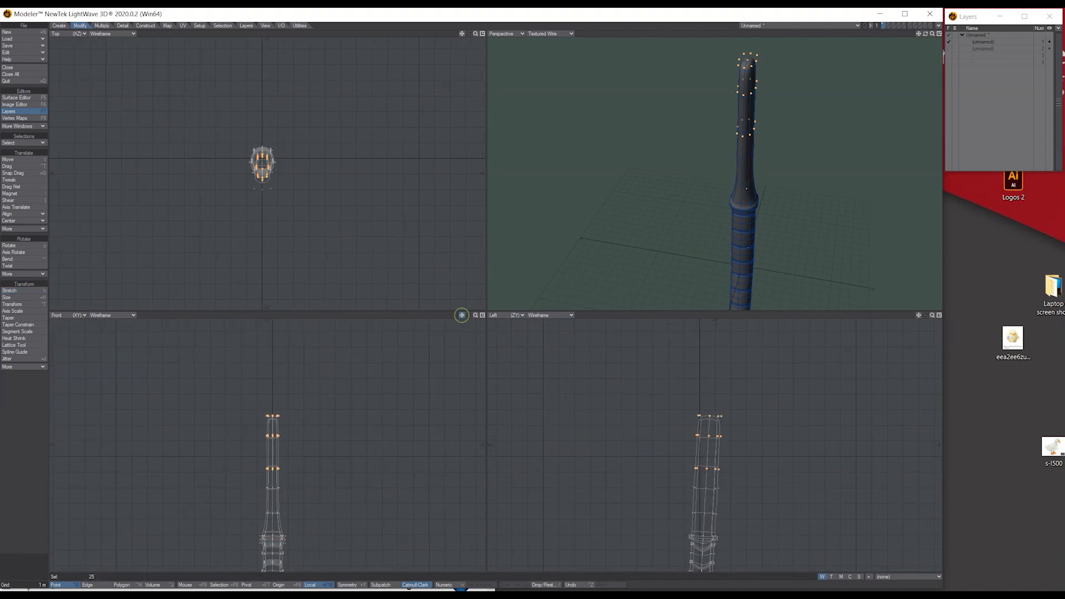
pyautogui.click(14, 252)
pyautogui.click(22, 291)
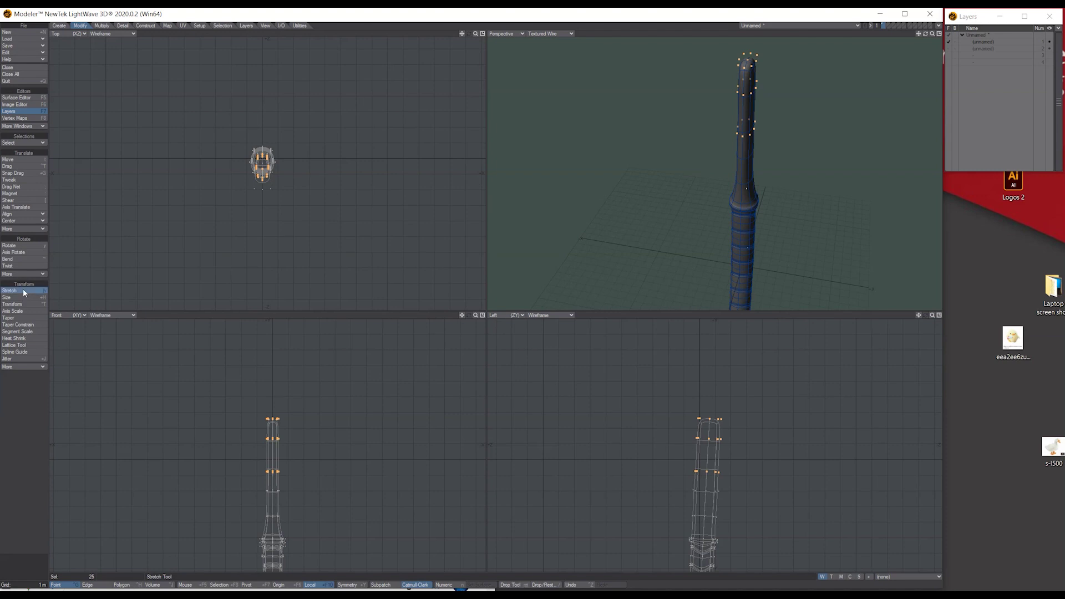
pyautogui.moveTo(273, 448); pyautogui.dragTo(264, 446)
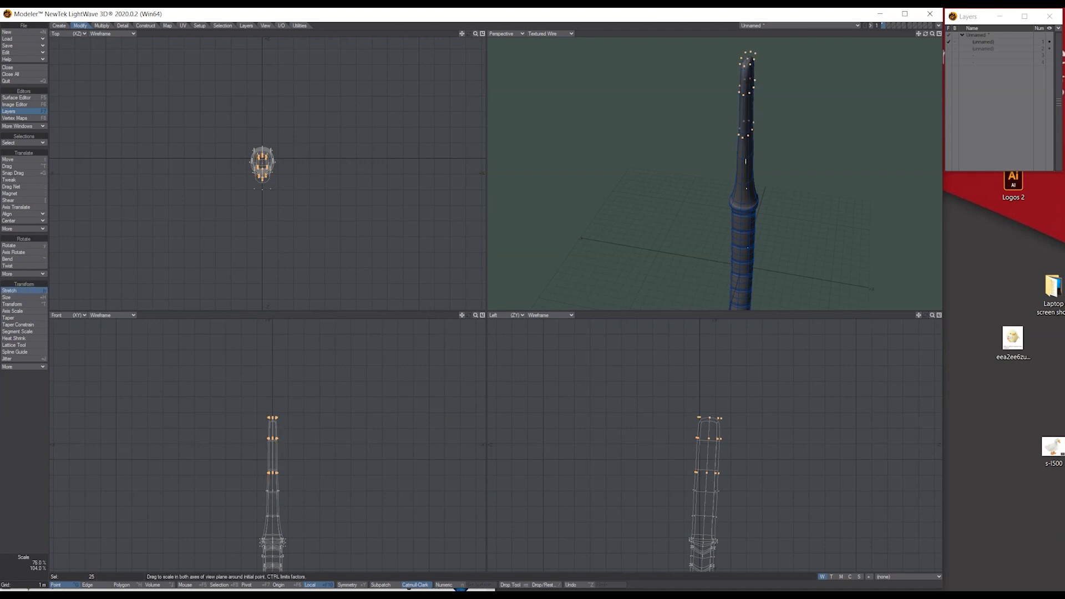
# Try narrowing the upper rings in the side view, and undo the shaft stretches back to the full-width shaft.
pyautogui.moveTo(925, 34); pyautogui.dragTo(979, 26)
pyautogui.moveTo(712, 462); pyautogui.dragTo(711, 463)
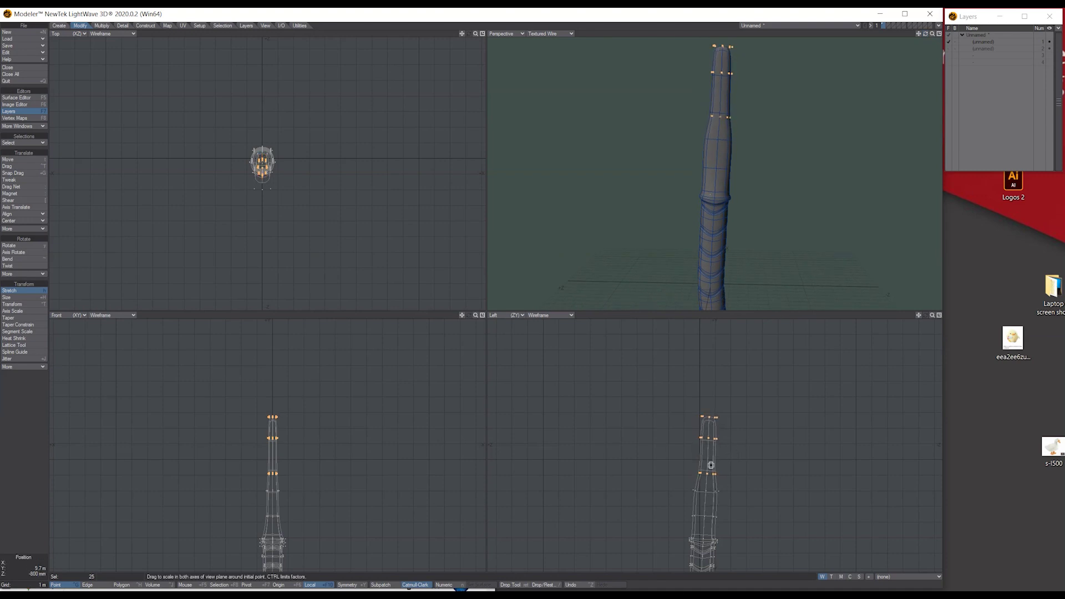
pyautogui.hotkey('ctrl', 'z')
pyautogui.hotkey('ctrl', 'z')
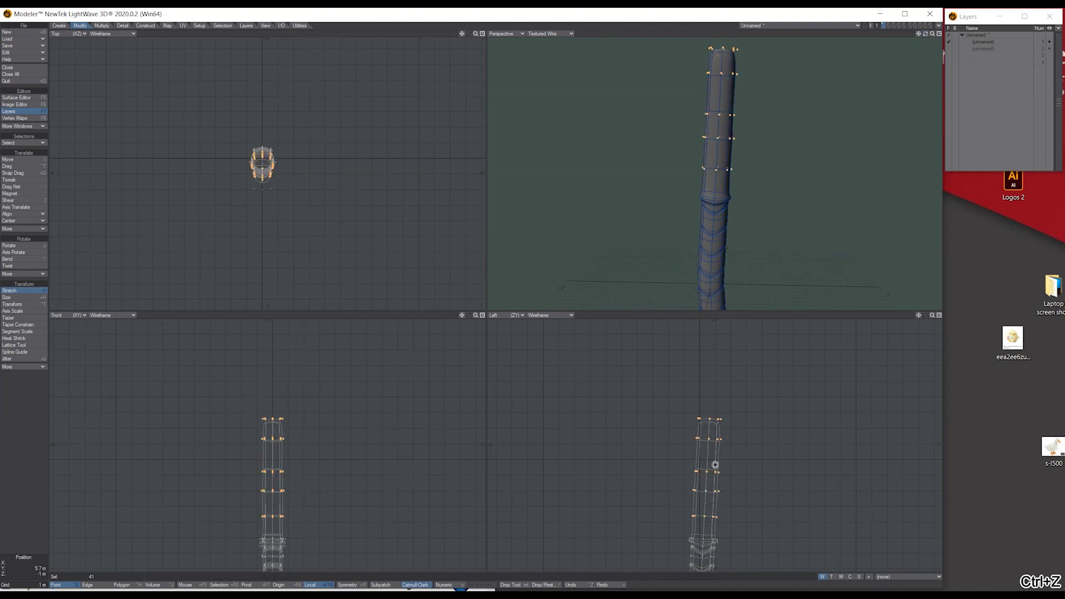
# Stretch all selected shaft points thinner in both width and depth, and move them down closer to the collar.
pyautogui.moveTo(476, 34); pyautogui.dragTo(234, 170)
pyautogui.moveTo(243, 118); pyautogui.dragTo(209, 146)
pyautogui.moveTo(925, 38); pyautogui.dragTo(787, 249)
pyautogui.moveTo(932, 315); pyautogui.dragTo(849, 315)
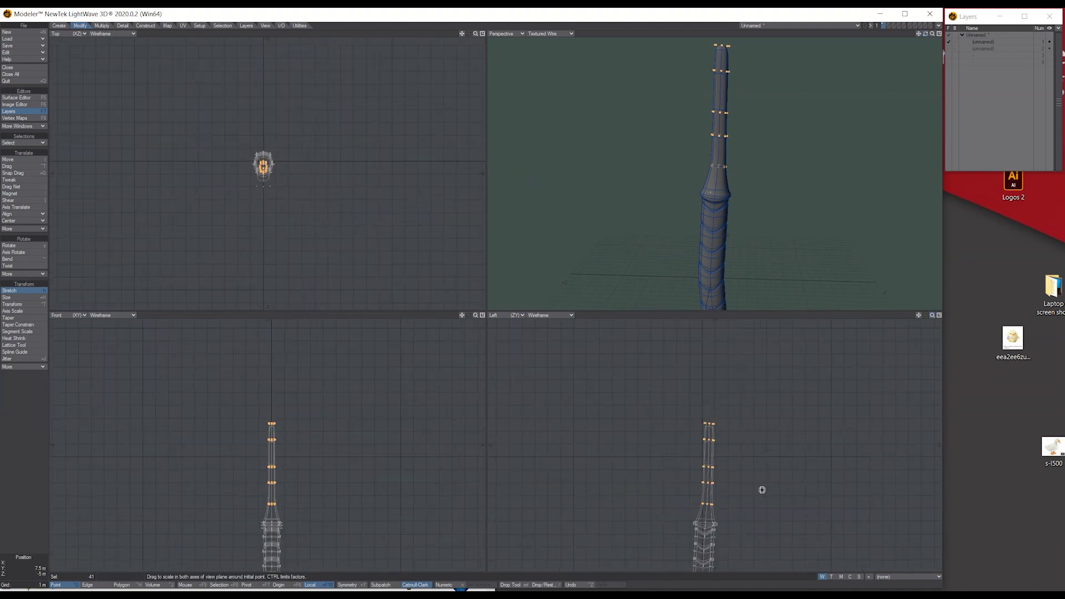
pyautogui.press('t')
pyautogui.moveTo(701, 490); pyautogui.dragTo(702, 491)
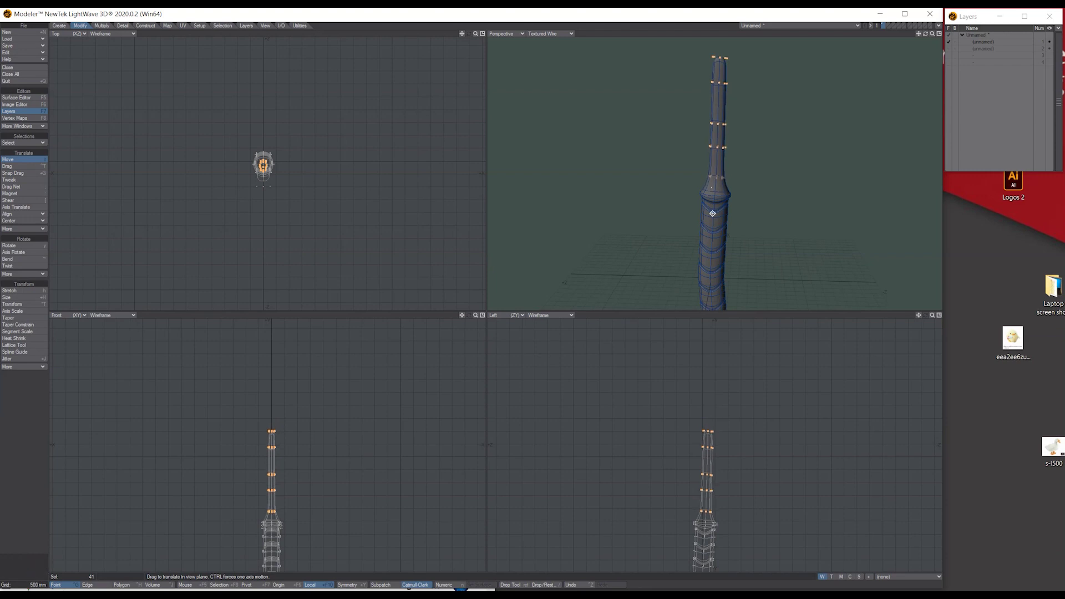
# Rotate the shaft points in the left view about the mouse position at the shaft's base to continue the grip's lean, and drop the selection.
pyautogui.click(29, 247)
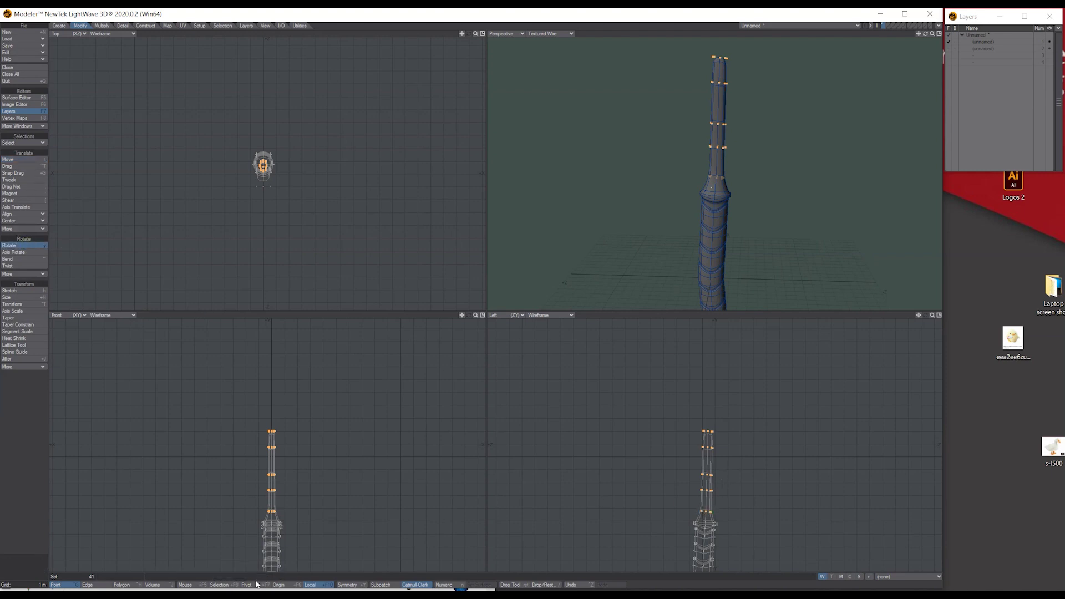
pyautogui.click(195, 585)
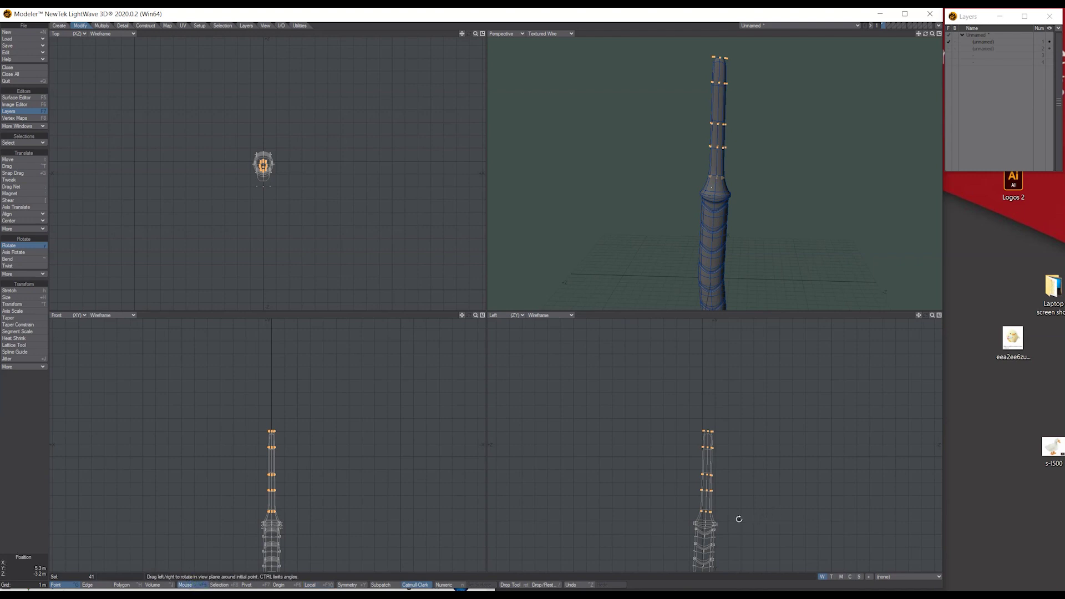
pyautogui.moveTo(710, 510); pyautogui.dragTo(704, 511)
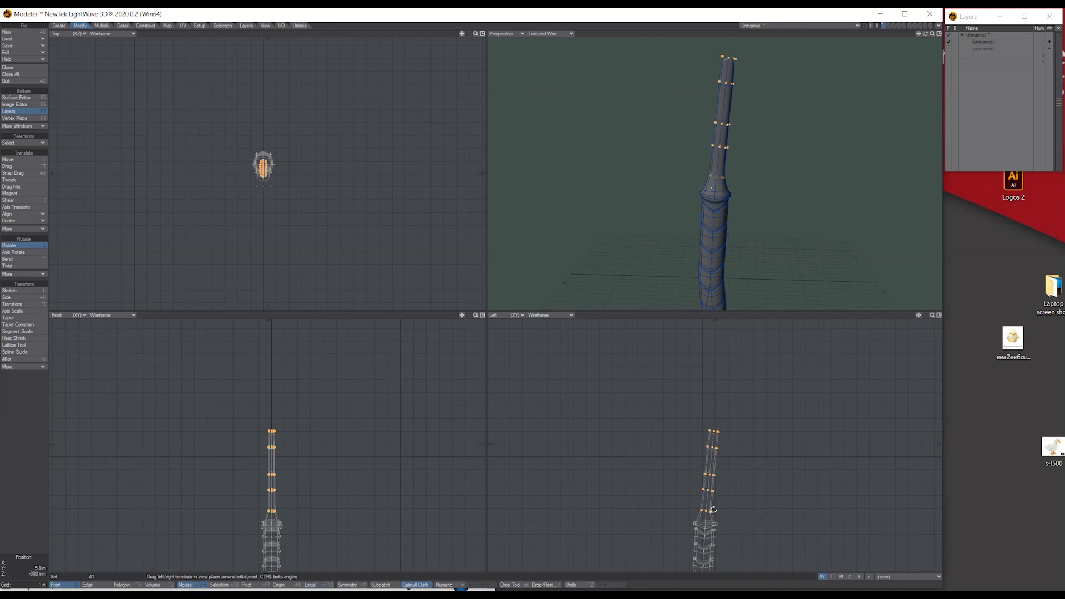
pyautogui.moveTo(932, 33); pyautogui.dragTo(910, 34)
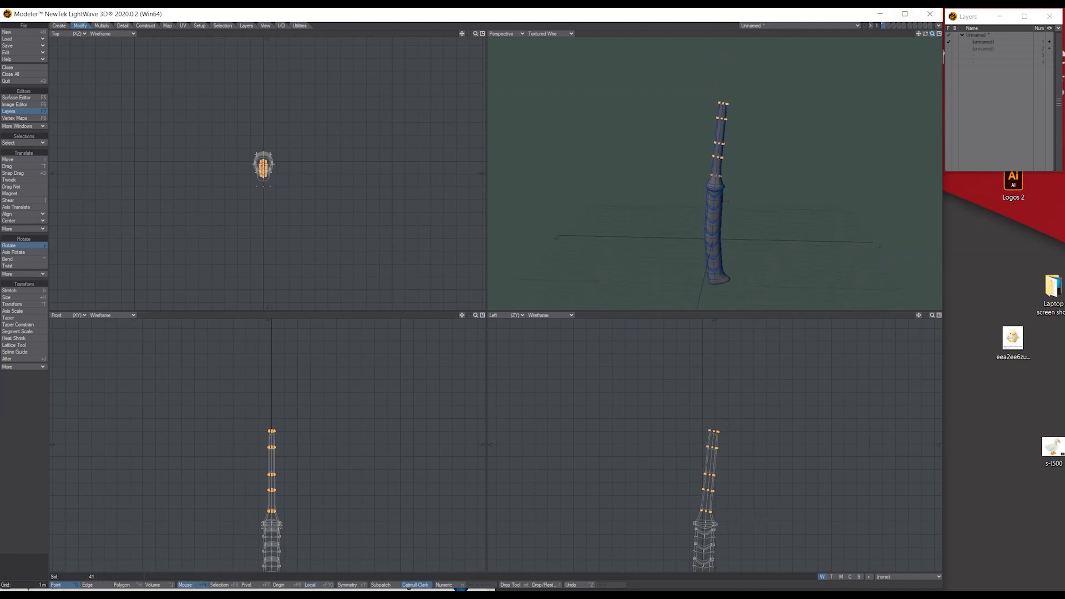
pyautogui.press('Return')
pyautogui.press('/')
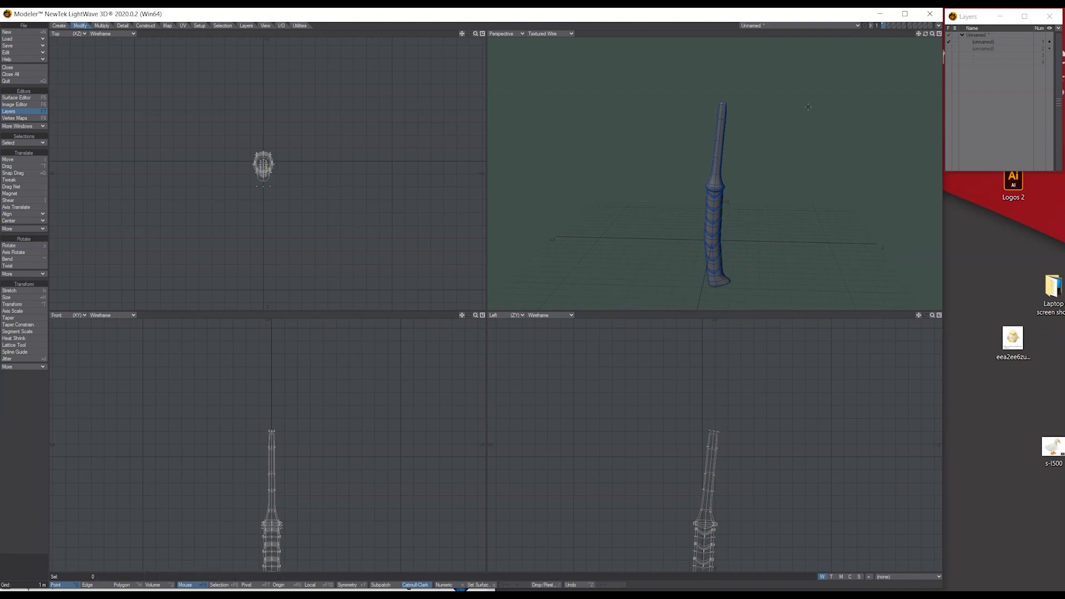
# Select two adjacent polygons on the shaft's uppermost side segment and split that band with Band Saw Pro.
pyautogui.moveTo(932, 34)
pyautogui.mouseDown()
pyautogui.moveTo(918, 36)
pyautogui.moveTo(932, 42)
pyautogui.mouseUp()
pyautogui.press('space')
pyautogui.press('space')
pyautogui.moveTo(721, 253); pyautogui.dragTo(734, 253)
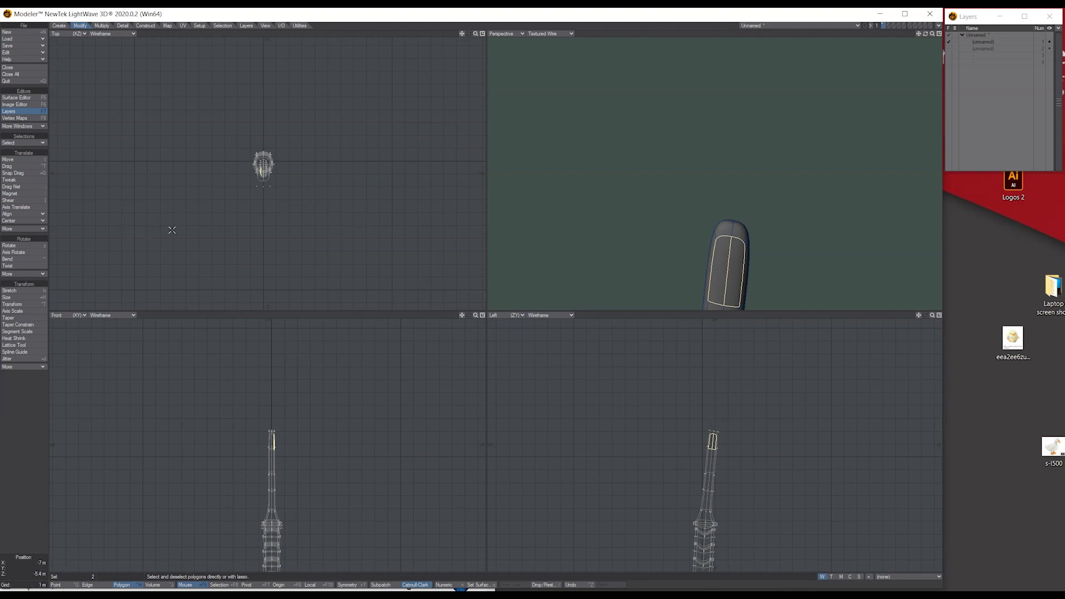
pyautogui.click(102, 25)
pyautogui.click(22, 373)
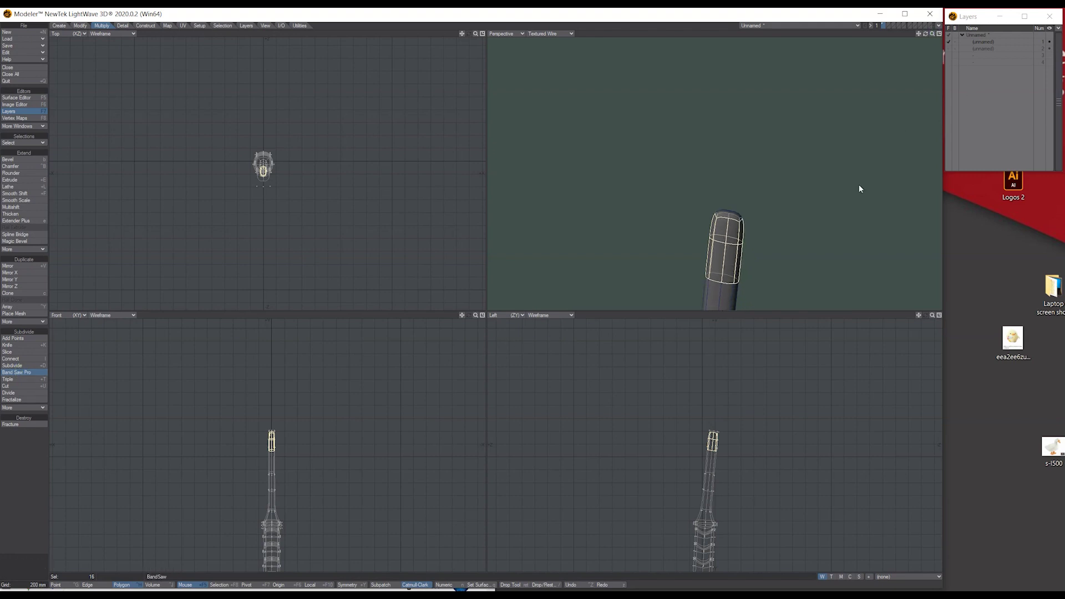
pyautogui.press('u')
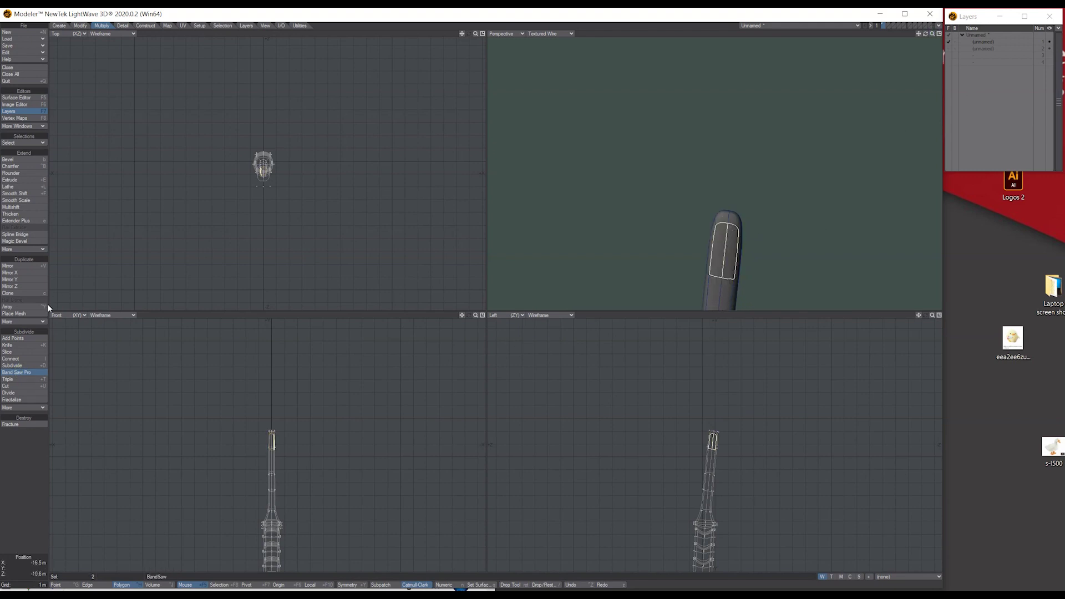
pyautogui.click(24, 373)
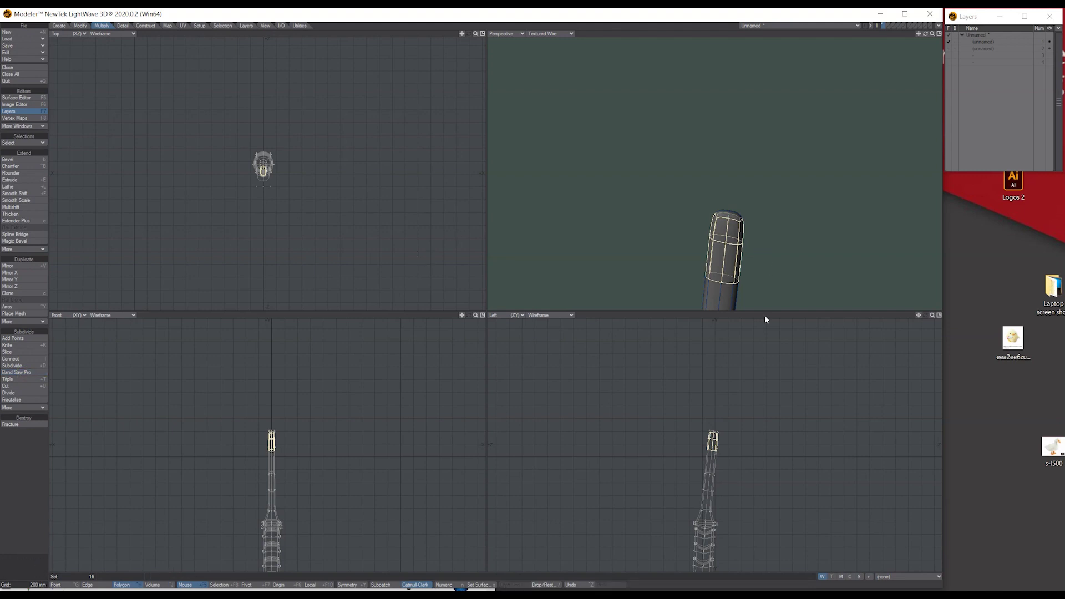
# Keep only the upper half of the split band selected, cut it again with Band Saw Pro, and clear the selection.
pyautogui.moveTo(724, 449); pyautogui.dragTo(691, 440)
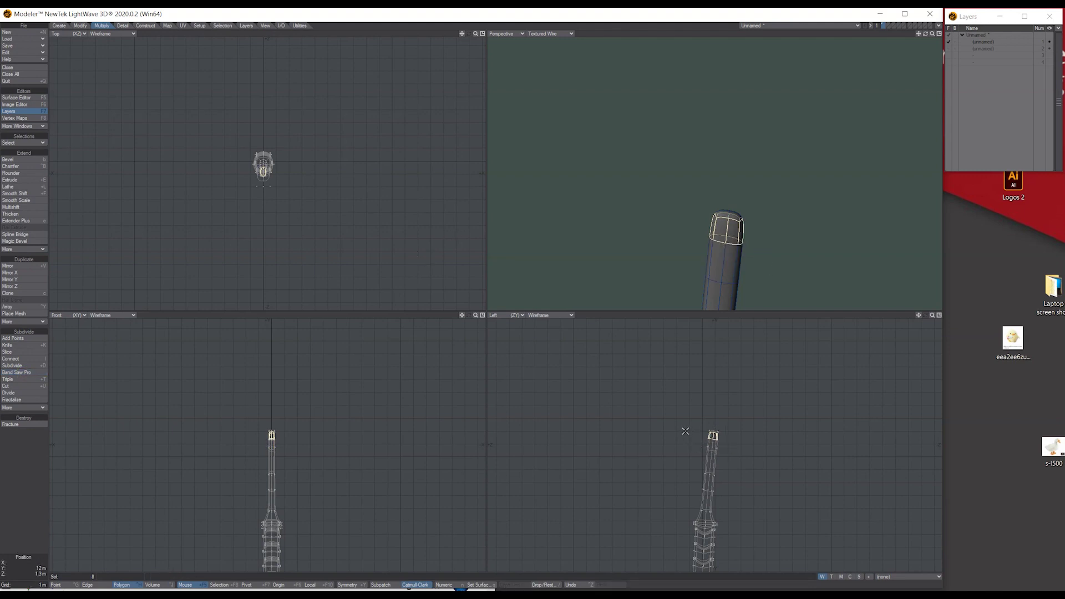
pyautogui.click(33, 372)
pyautogui.press('space')
pyautogui.hotkey('ctrl', 'z')
pyautogui.moveTo(926, 33); pyautogui.dragTo(926, 78)
pyautogui.press('/')
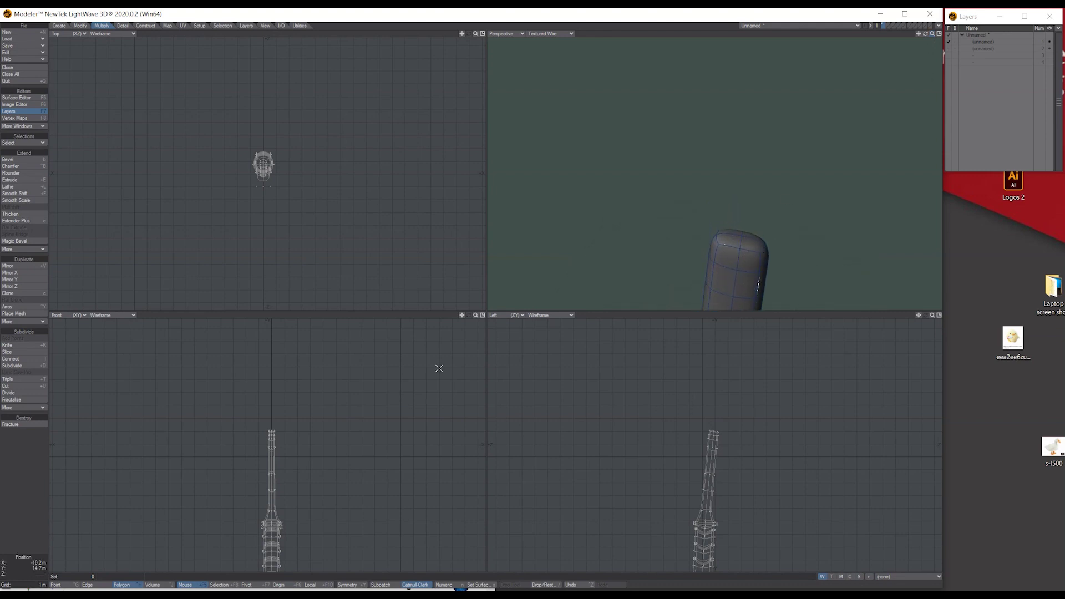
# Select the narrow polygon band around the shaft's tip and set up Multishift with the shift mode Local Point Normals.
pyautogui.moveTo(722, 256); pyautogui.dragTo(746, 261)
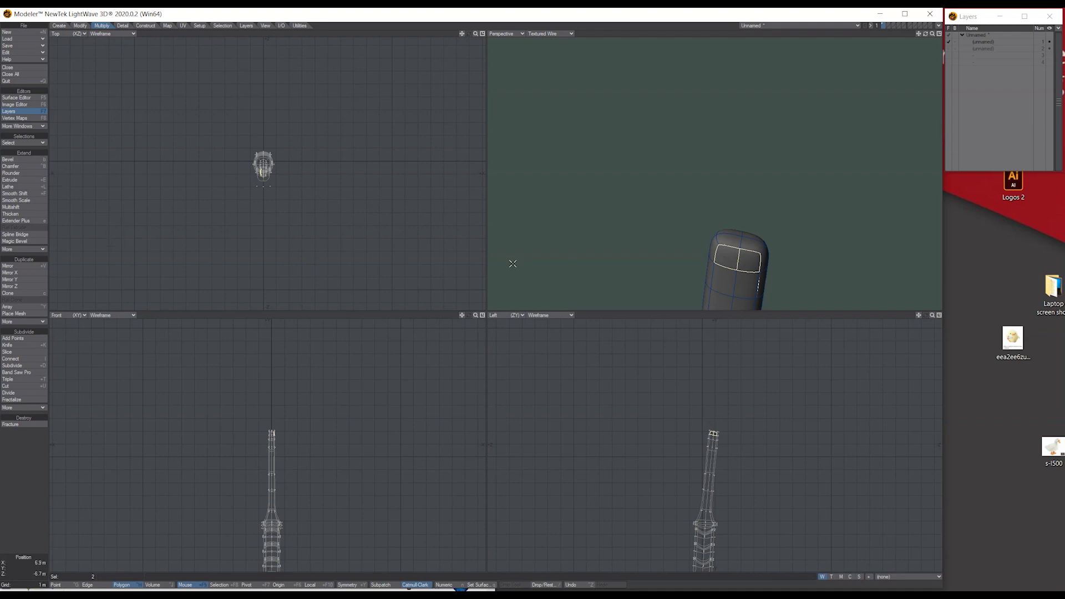
pyautogui.click(38, 144)
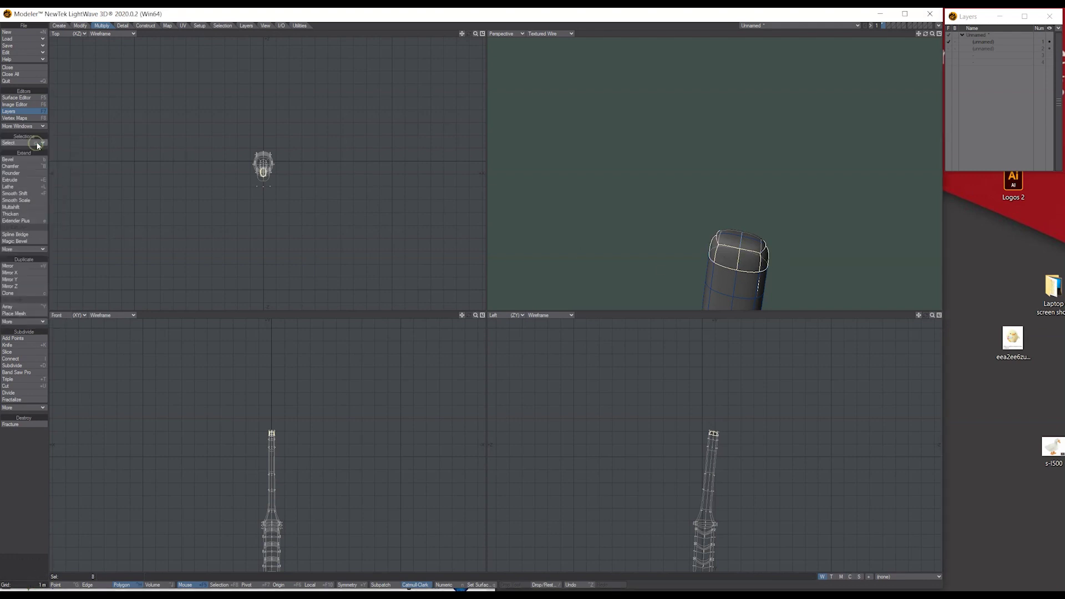
pyautogui.click(23, 207)
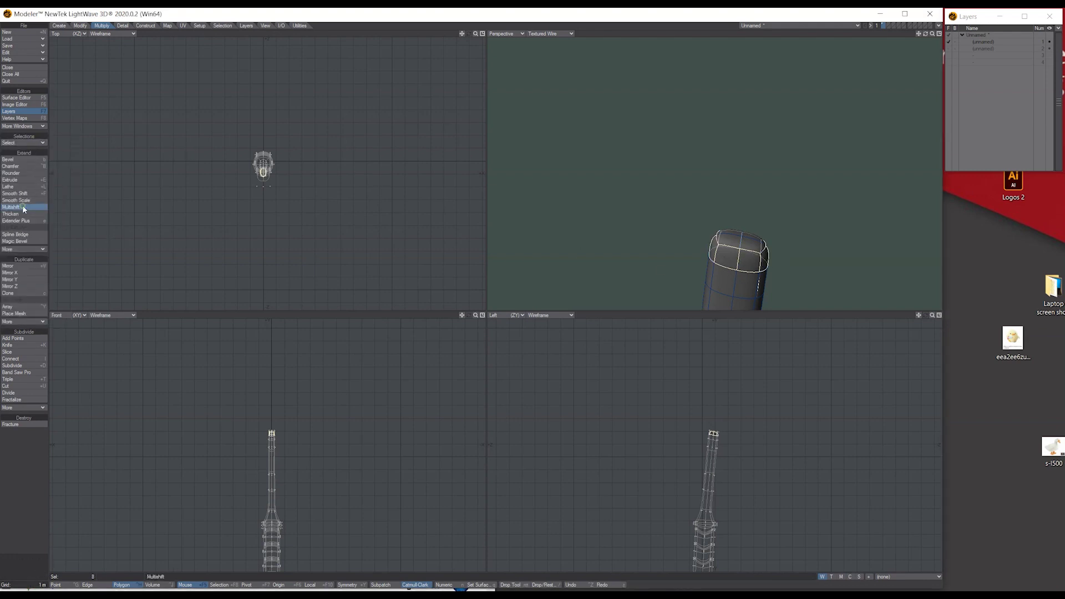
pyautogui.press('n')
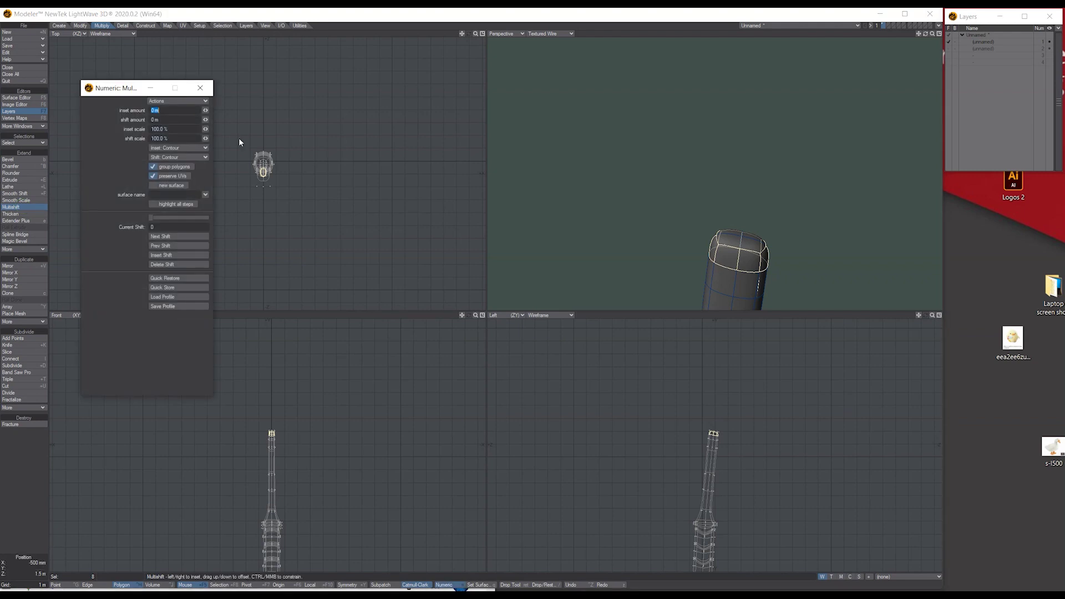
pyautogui.click(167, 158)
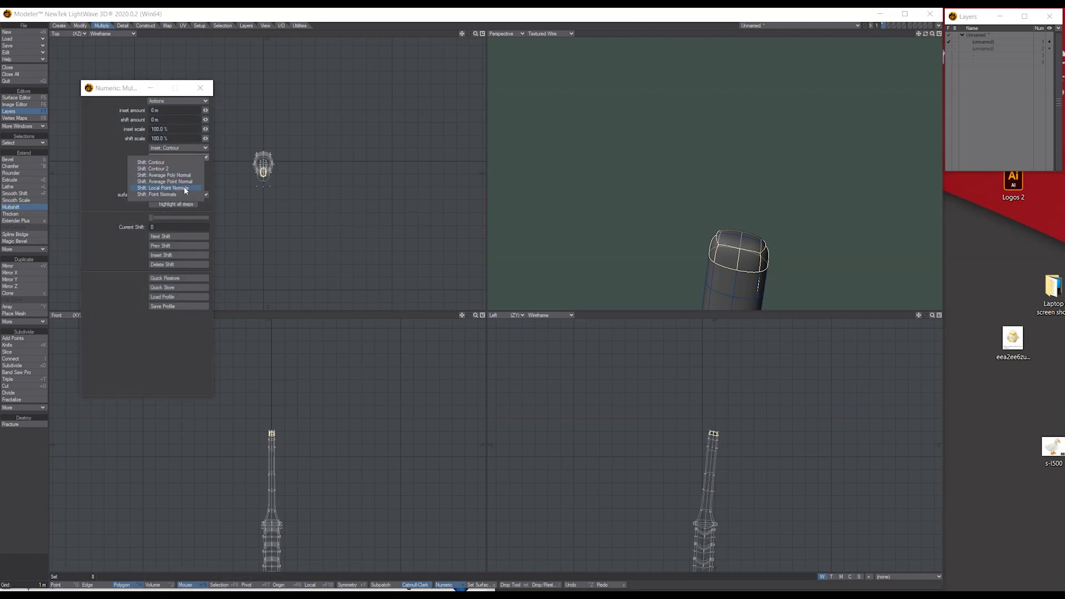
pyautogui.click(184, 190)
# Multishift the tip band outward by about 129 mm with about 26 mm inset to form a flared rim, and drop the selection.
pyautogui.hotkey('shift', 'a')
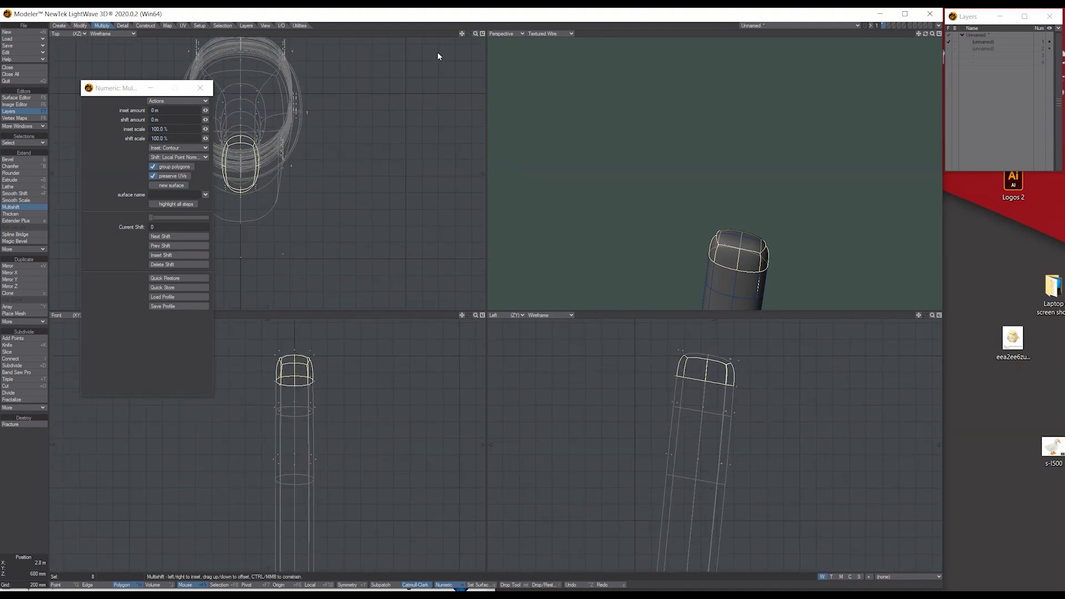
pyautogui.moveTo(244, 164)
pyautogui.mouseDown()
pyautogui.moveTo(258, 158)
pyautogui.moveTo(230, 153)
pyautogui.mouseUp()
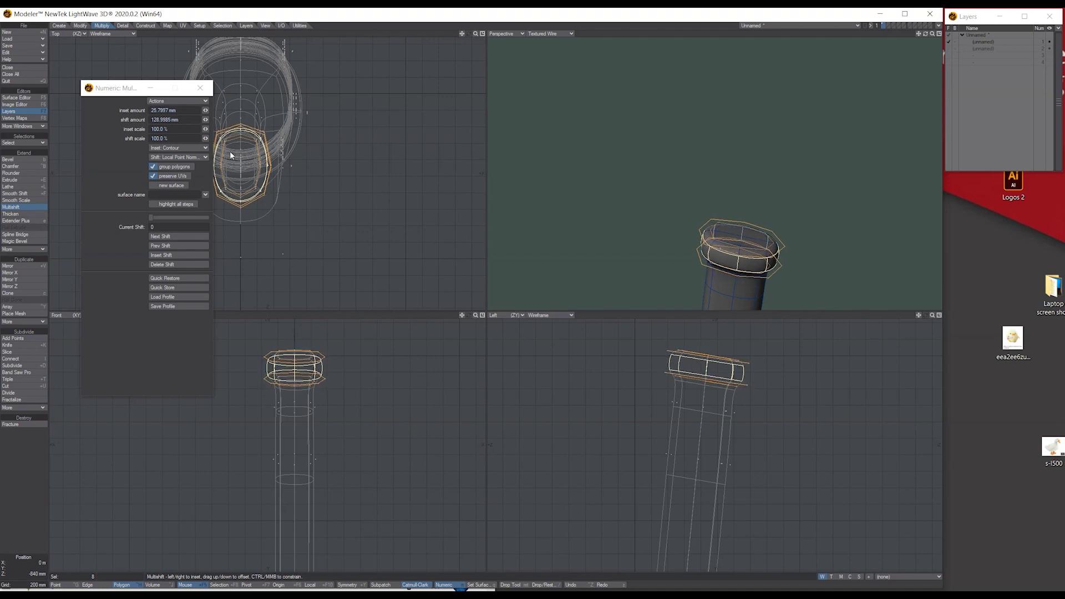
pyautogui.press('Return')
pyautogui.press('/')
pyautogui.moveTo(925, 35); pyautogui.dragTo(531, 71)
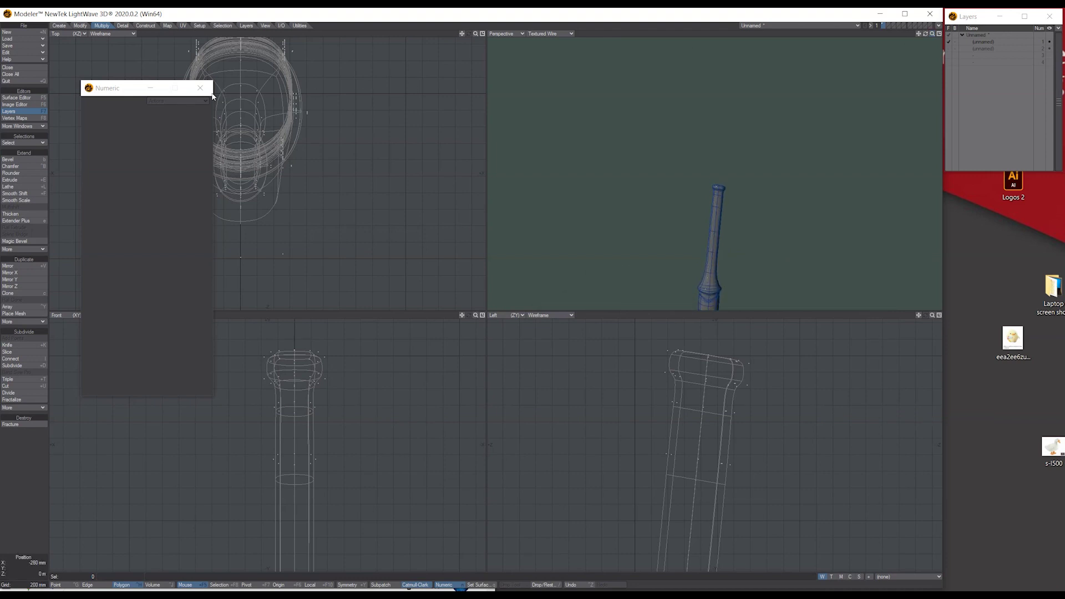
# Select the points of the shaft's upper end and move them down to shorten the shaft above the grip.
pyautogui.press('n')
pyautogui.moveTo(932, 34); pyautogui.dragTo(753, 196)
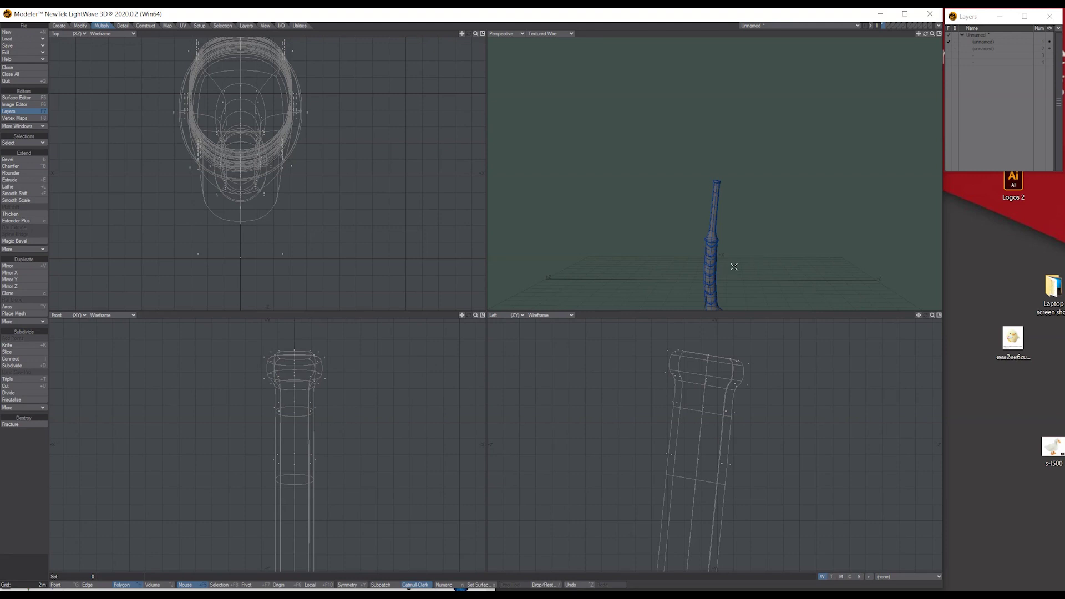
pyautogui.moveTo(932, 315); pyautogui.dragTo(783, 433)
pyautogui.hotkey('ctrl', 'g')
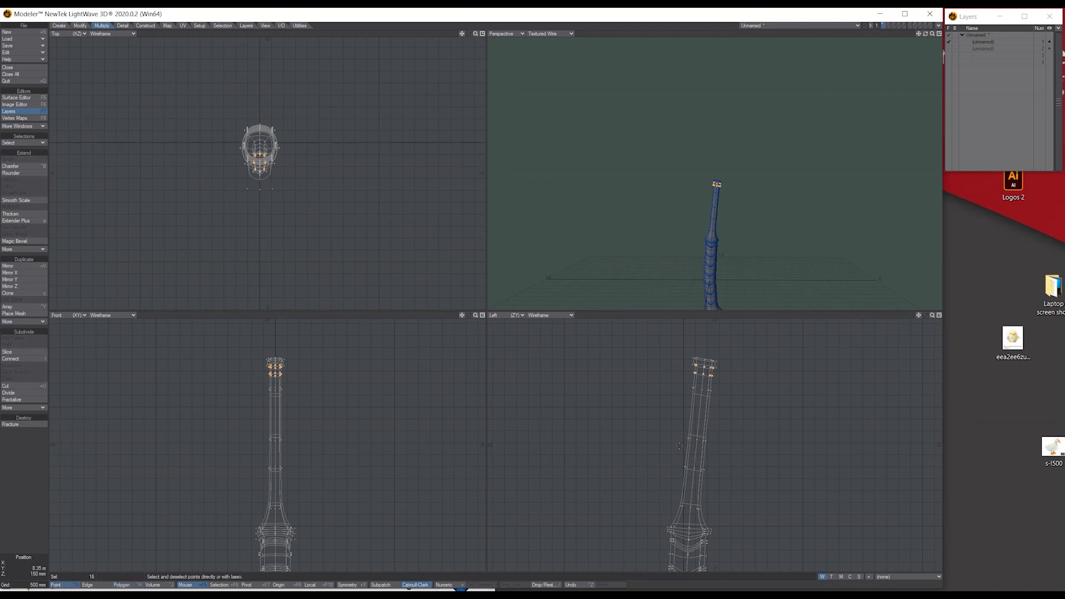
pyautogui.moveTo(734, 367)
pyautogui.mouseDown(button='right')
pyautogui.moveTo(691, 417)
pyautogui.moveTo(741, 334)
pyautogui.mouseUp(button='right')
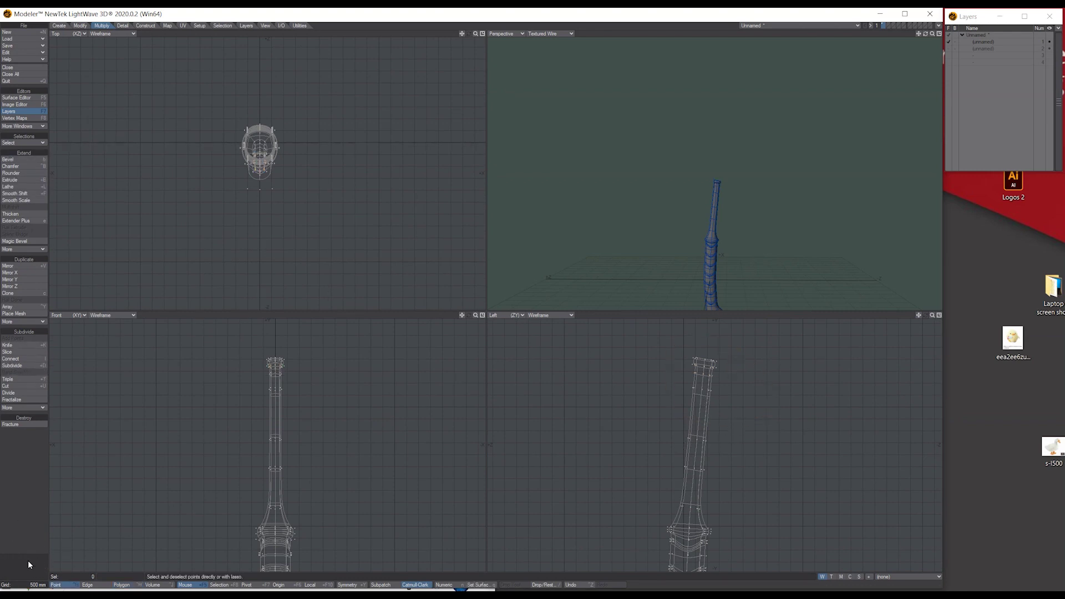
pyautogui.moveTo(739, 400)
pyautogui.mouseDown(button='right')
pyautogui.moveTo(664, 349)
pyautogui.moveTo(674, 395)
pyautogui.mouseUp(button='right')
pyautogui.press('t')
pyautogui.moveTo(717, 377); pyautogui.dragTo(715, 410)
pyautogui.press('space')
pyautogui.press('/')
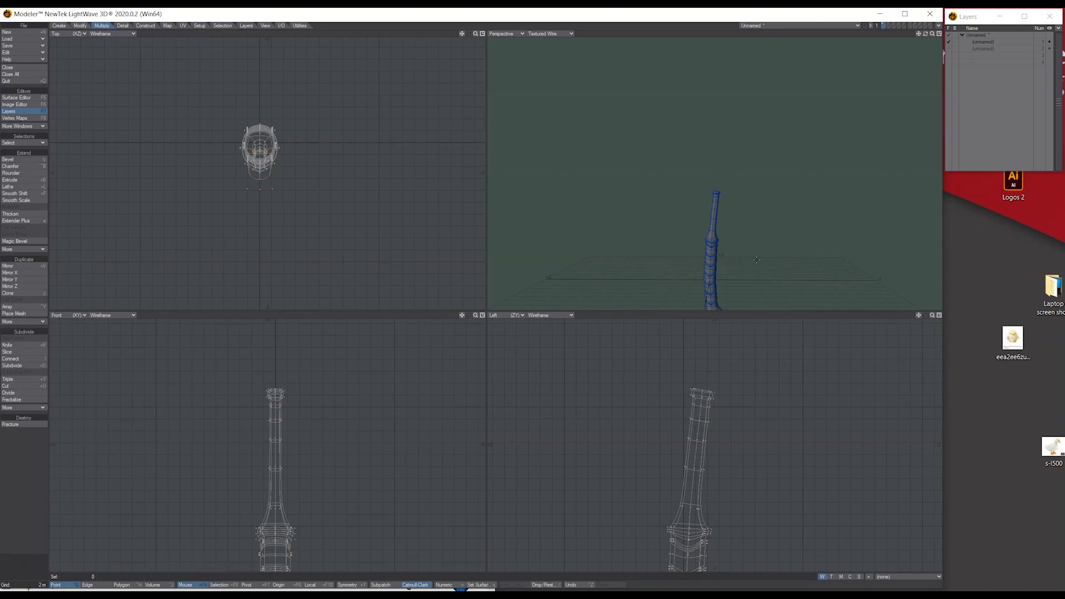
# Select the points of the flared rim at the shaft's tip, shift them slightly upward, and clear the selection.
pyautogui.moveTo(721, 382)
pyautogui.mouseDown(button='right')
pyautogui.moveTo(669, 387)
pyautogui.moveTo(735, 413)
pyautogui.moveTo(722, 382)
pyautogui.mouseUp(button='right')
pyautogui.press('t')
pyautogui.moveTo(702, 397); pyautogui.dragTo(701, 386)
pyautogui.press('space')
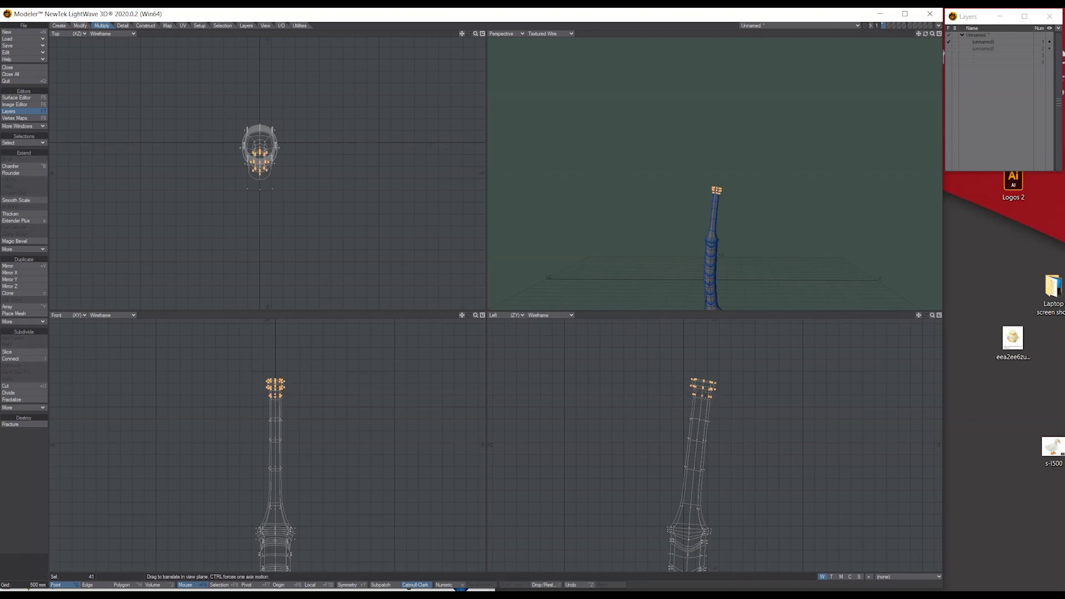
pyautogui.press('/')
# Make the second, empty layer the foreground and show the handle's first layer as background.
pyautogui.moveTo(917, 34); pyautogui.dragTo(915, 1)
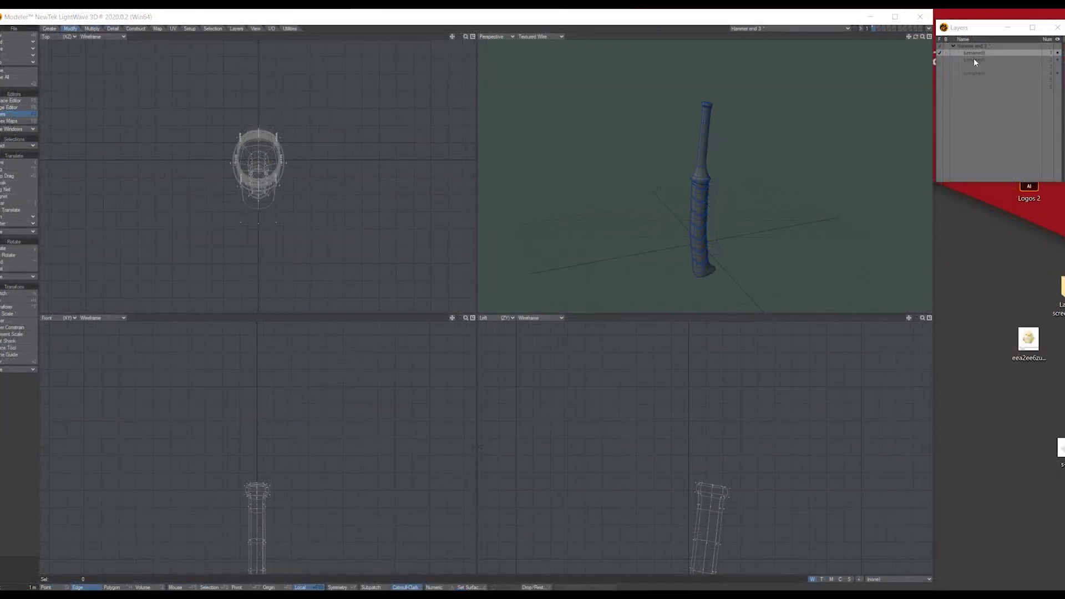
pyautogui.click(974, 60)
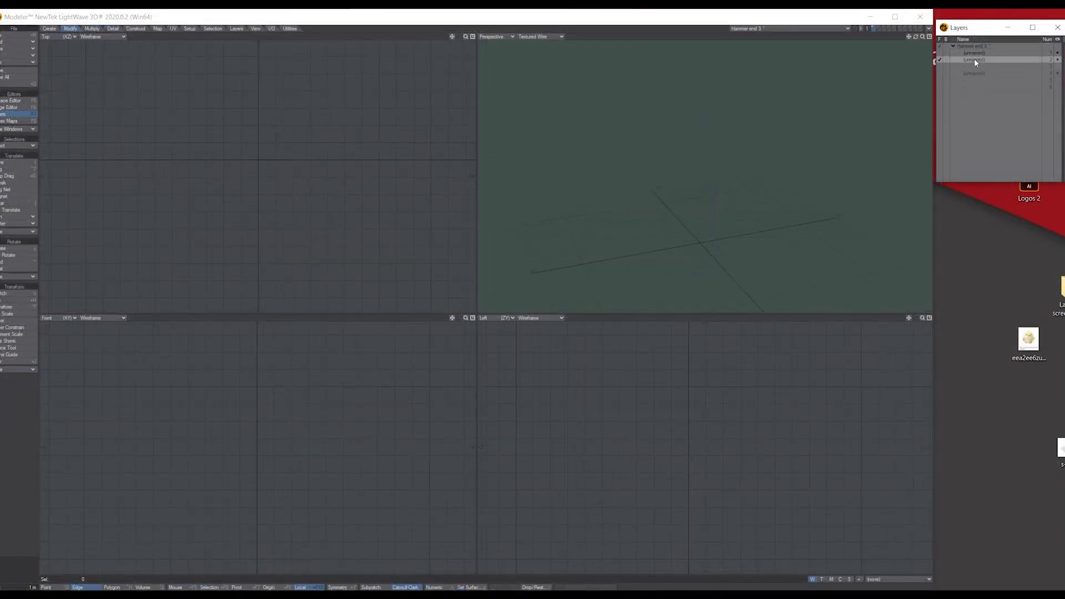
pyautogui.click(947, 52)
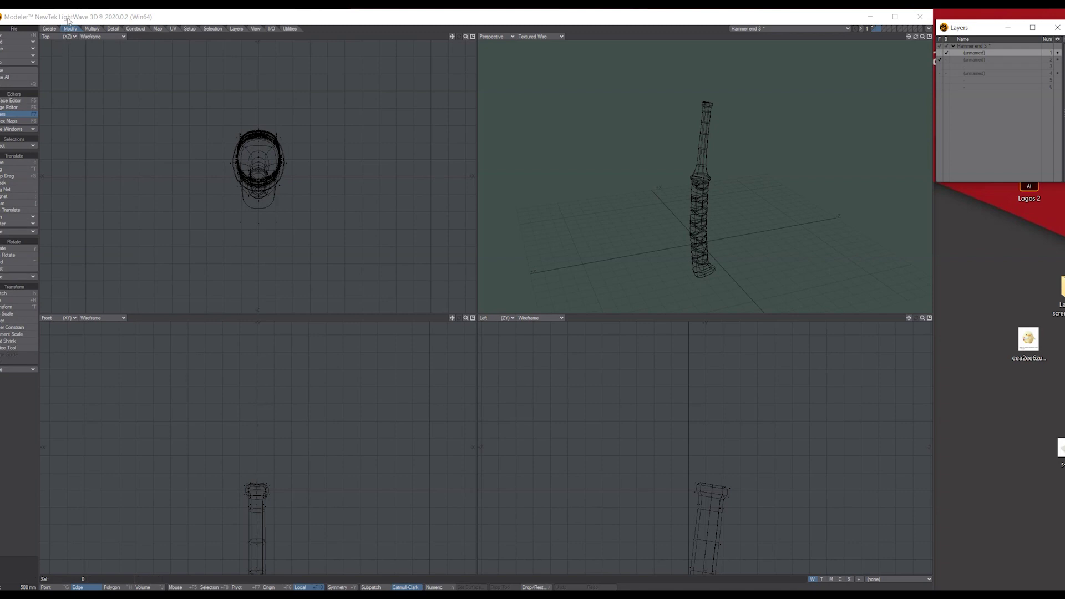
pyautogui.moveTo(78, 20); pyautogui.dragTo(81, 19)
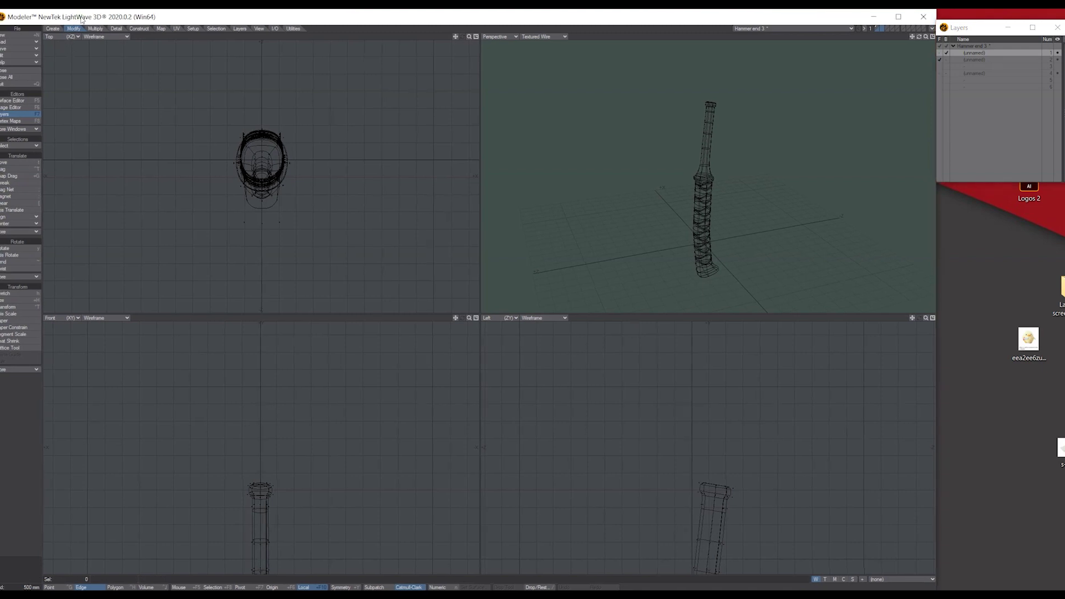
# Draw a box above the shaft's tip, about 2.1 m wide, 2.22 m high and 3.25 m deep, with two segments per axis.
pyautogui.click(50, 29)
pyautogui.click(8, 162)
pyautogui.moveTo(230, 108); pyautogui.dragTo(301, 222)
pyautogui.moveTo(253, 451); pyautogui.dragTo(262, 367)
pyautogui.moveTo(255, 408); pyautogui.dragTo(263, 433)
pyautogui.press('n')
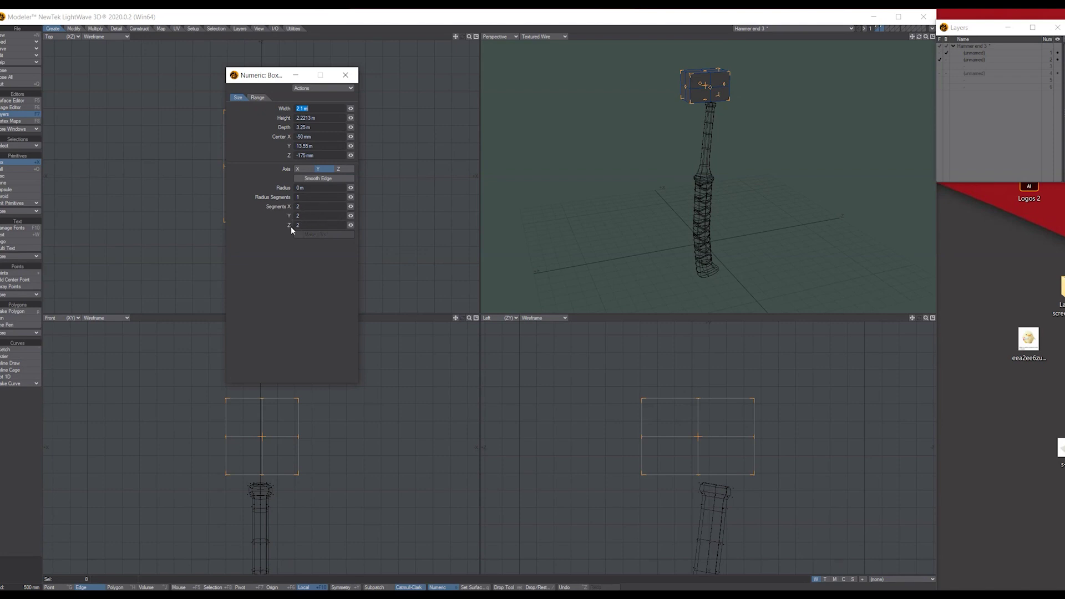
pyautogui.click(345, 74)
# Shorten the box's depth, position it over the shaft's tip, and make the box geometry.
pyautogui.moveTo(642, 438); pyautogui.dragTo(719, 431)
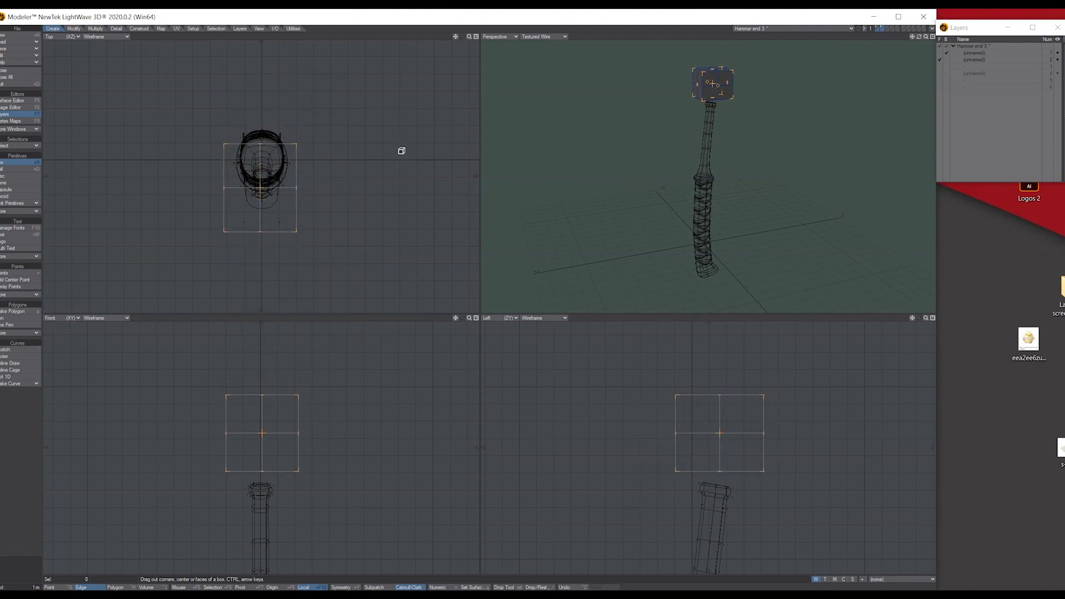
pyautogui.moveTo(260, 144); pyautogui.dragTo(261, 139)
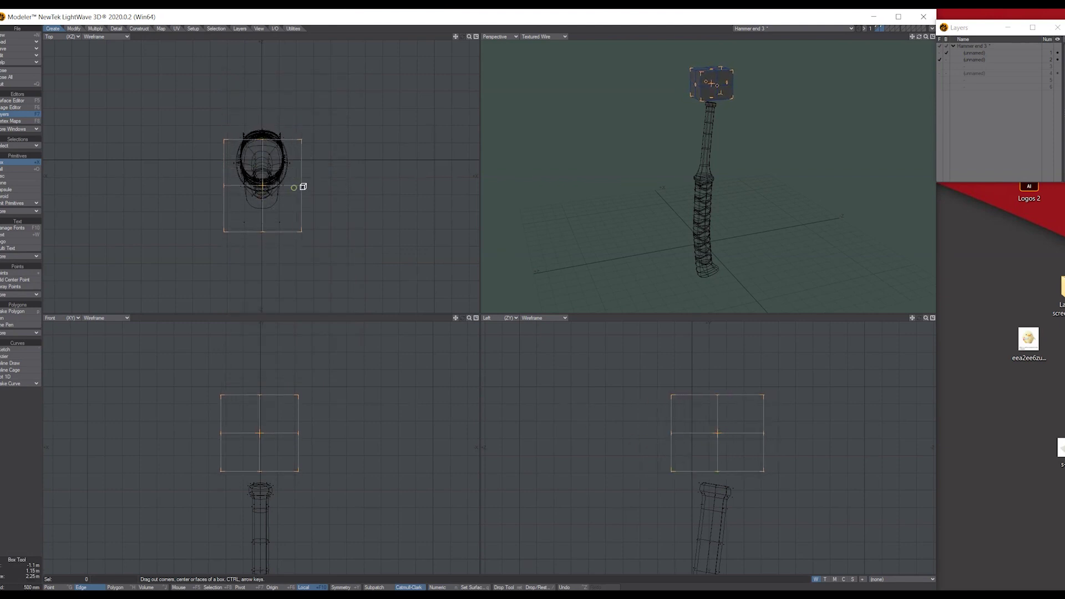
pyautogui.moveTo(261, 186); pyautogui.dragTo(298, 177)
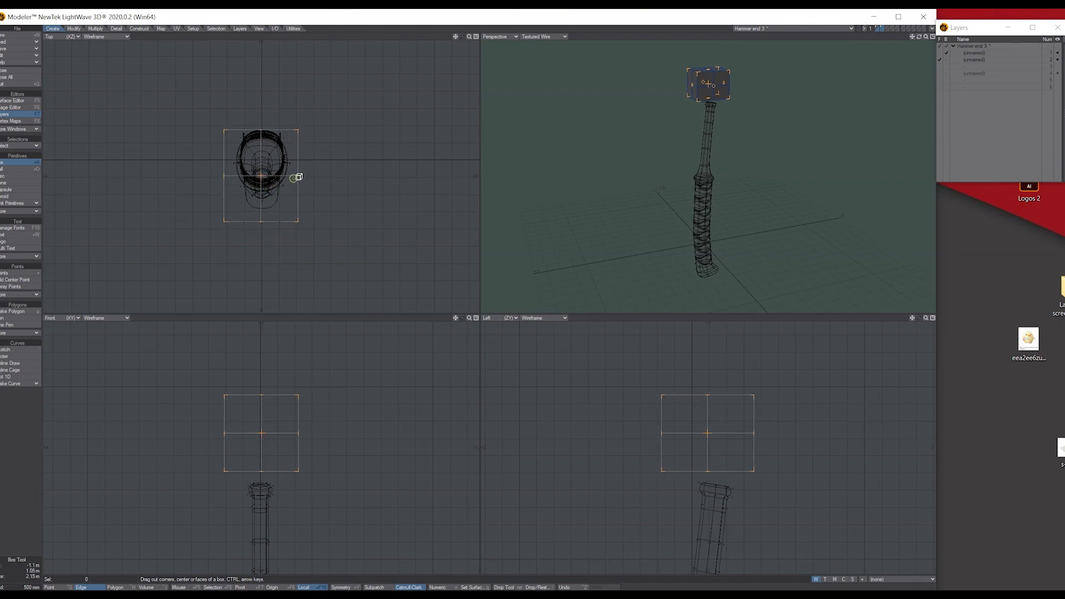
pyautogui.moveTo(920, 37); pyautogui.dragTo(904, 37)
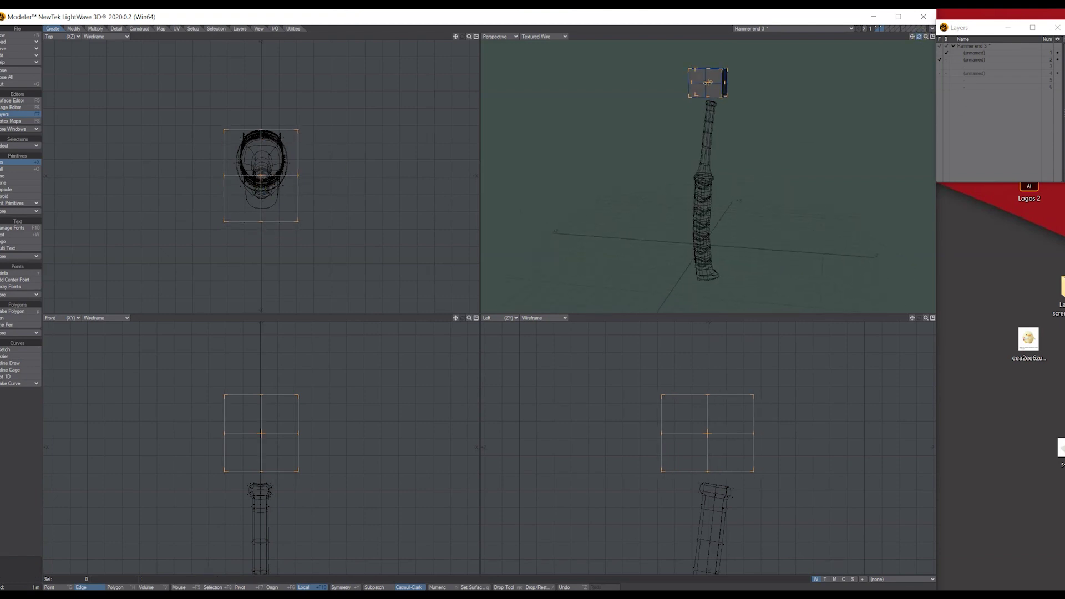
pyautogui.press('Return')
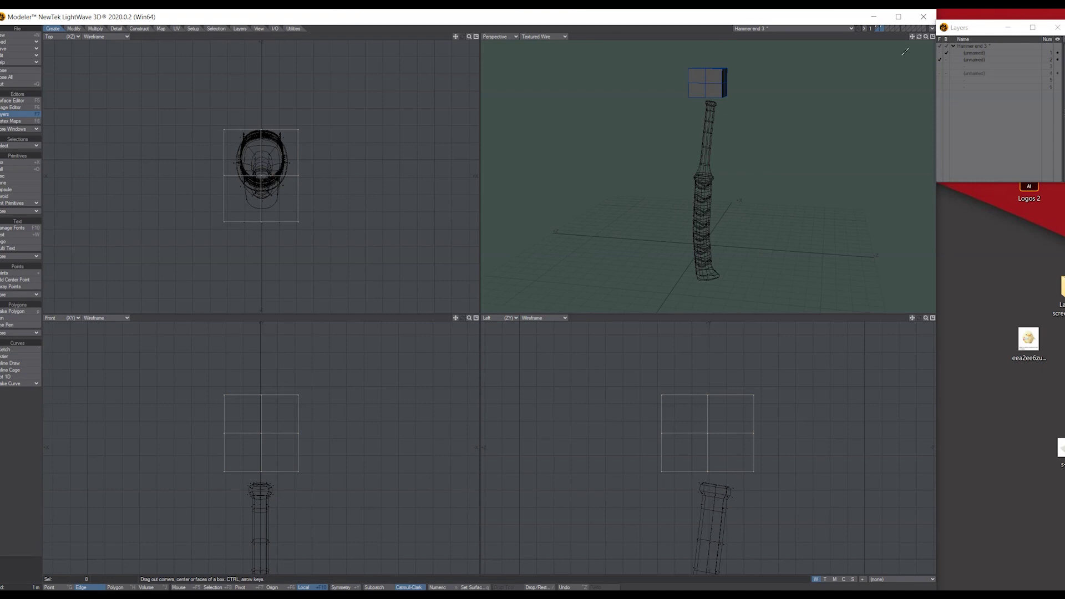
# Select the centre point of the box's front face and chamfer it into a large diamond-shaped polygon.
pyautogui.moveTo(913, 37)
pyautogui.mouseDown()
pyautogui.moveTo(907, 66)
pyautogui.moveTo(923, 40)
pyautogui.moveTo(915, 45)
pyautogui.mouseUp()
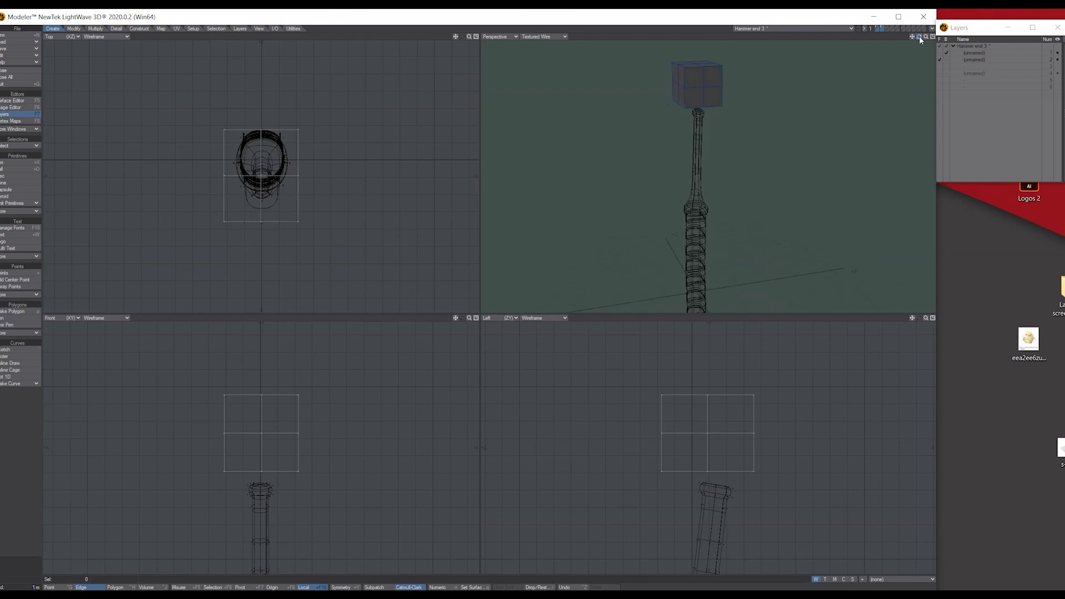
pyautogui.hotkey('ctrl', 'h')
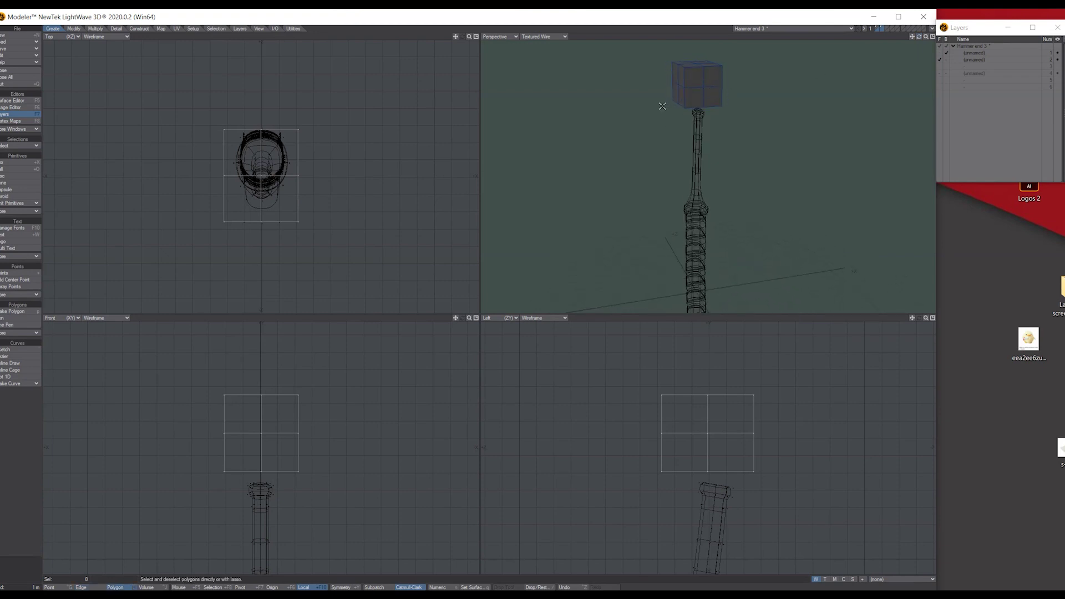
pyautogui.click(49, 588)
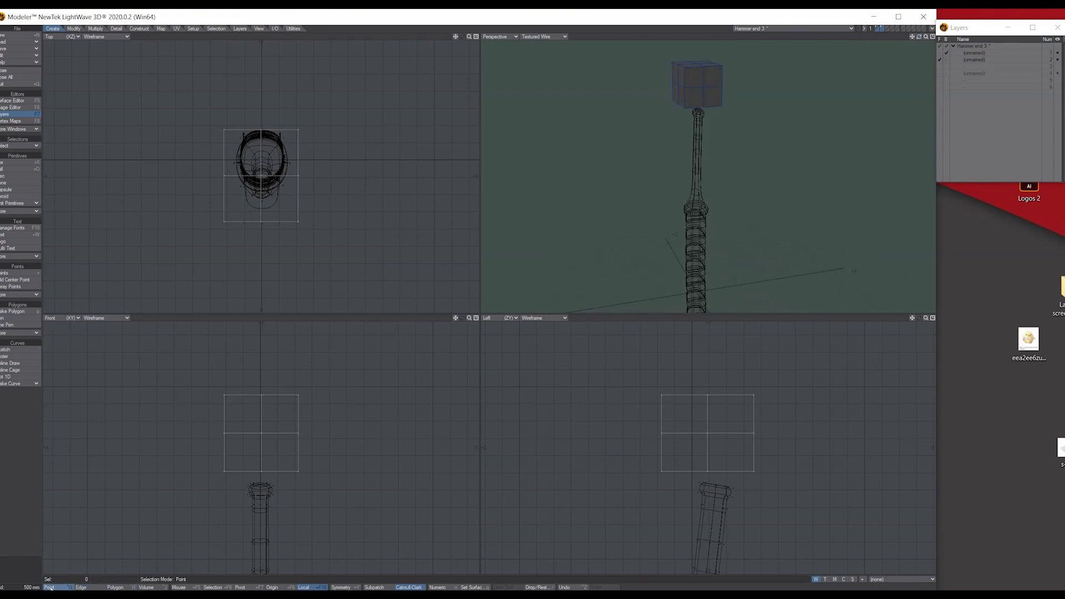
pyautogui.click(697, 89)
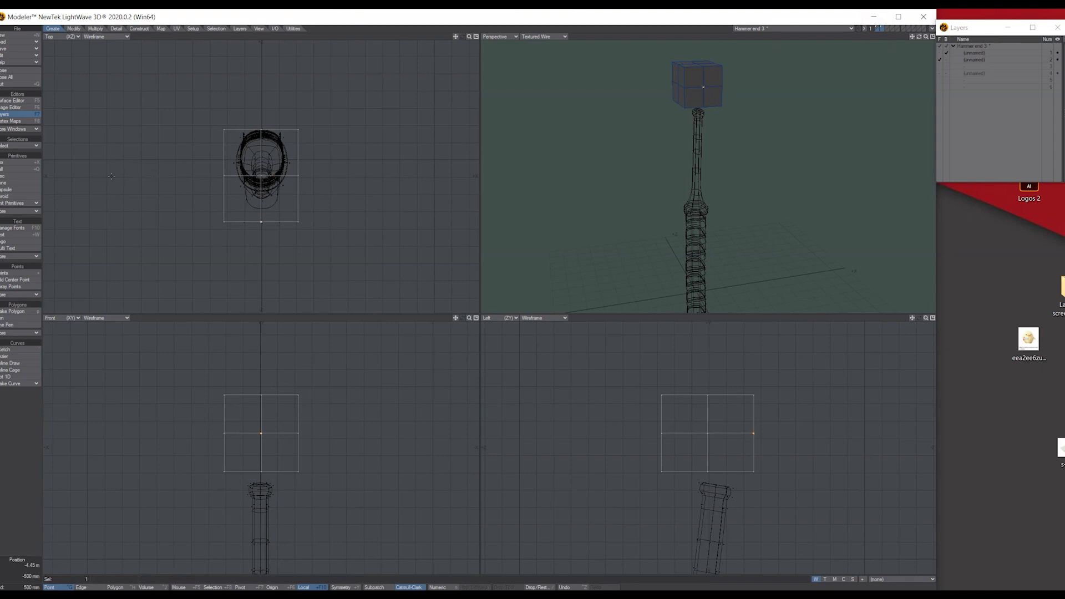
pyautogui.click(96, 28)
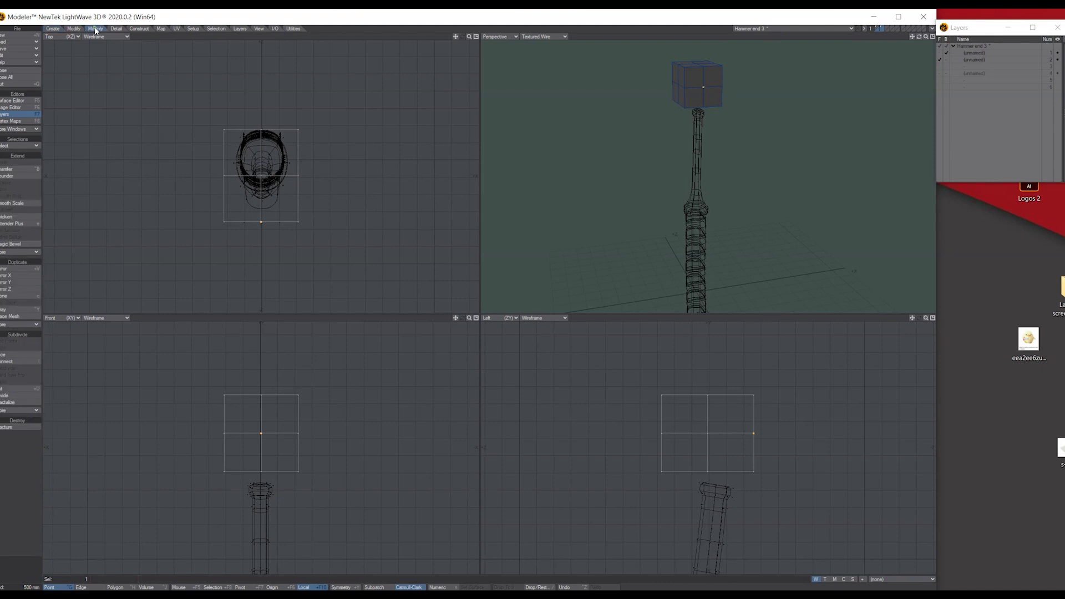
pyautogui.click(13, 170)
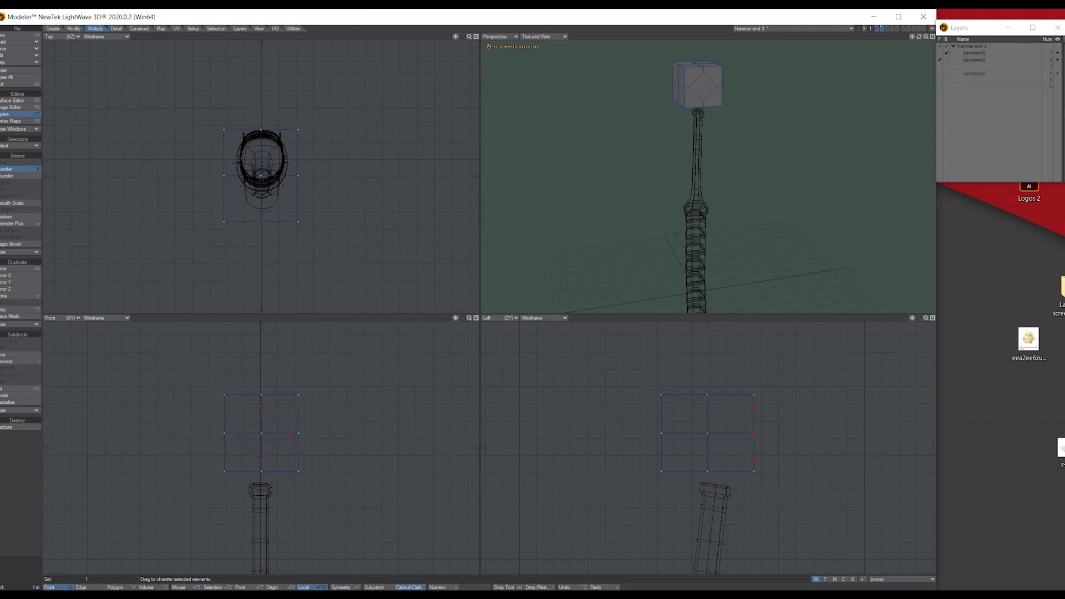
pyautogui.moveTo(912, 36); pyautogui.dragTo(905, 102)
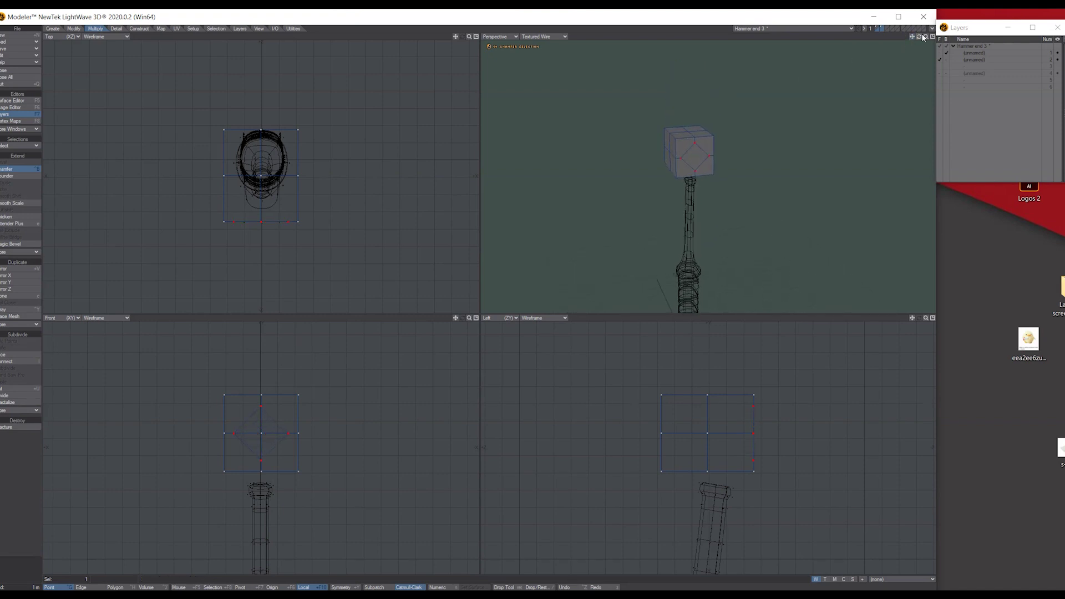
pyautogui.moveTo(925, 37); pyautogui.dragTo(912, 45)
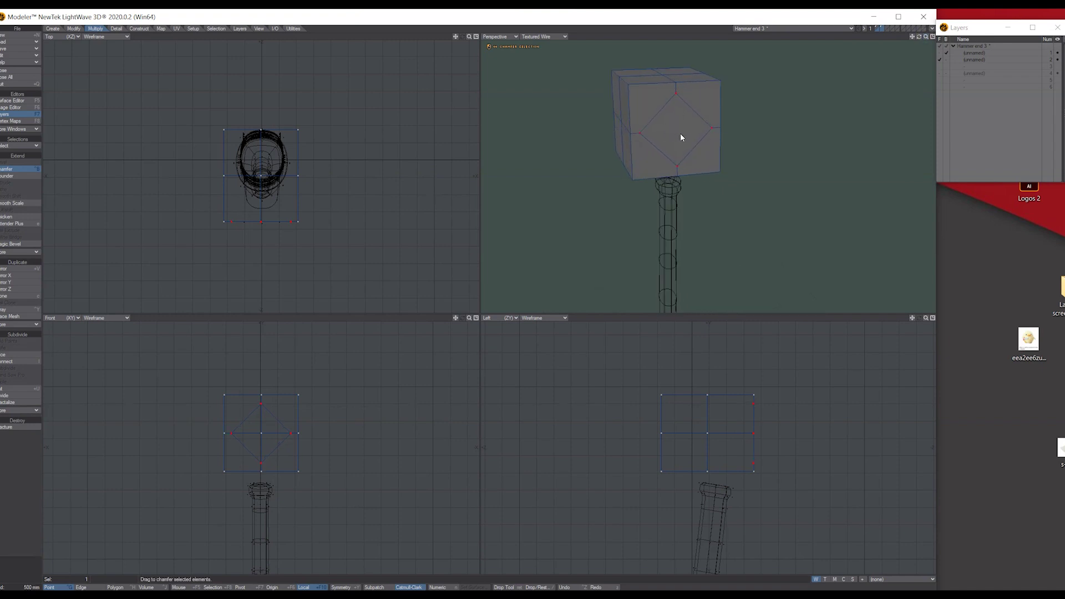
pyautogui.press('Return')
pyautogui.press('space')
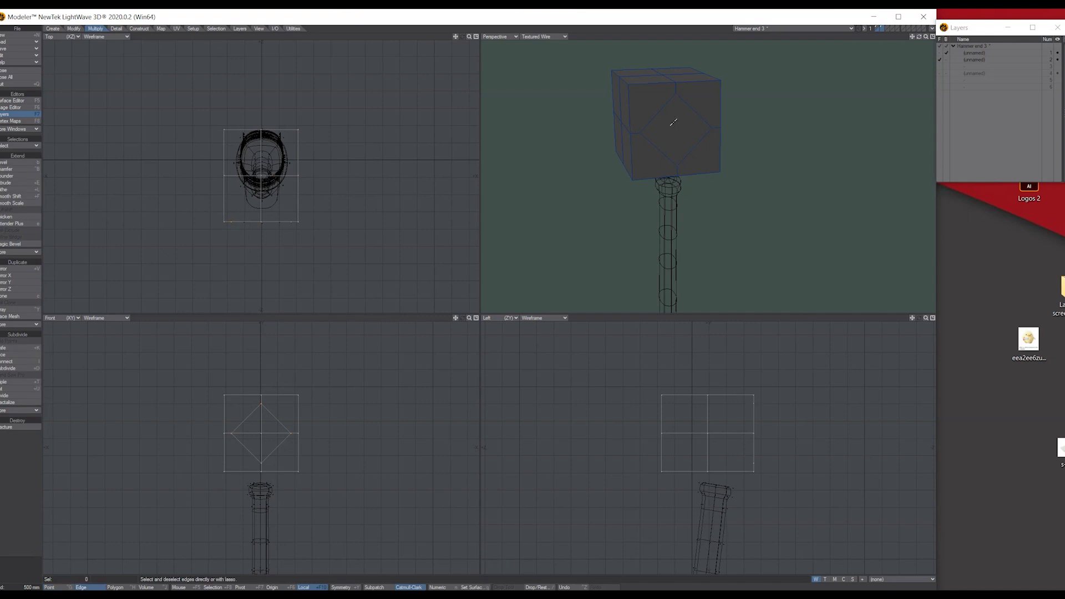
# Select the diamond polygon on the box's front face and bevel it with 50 mm inset and zero shift.
pyautogui.hotkey('ctrl', 'j')
pyautogui.click(673, 121)
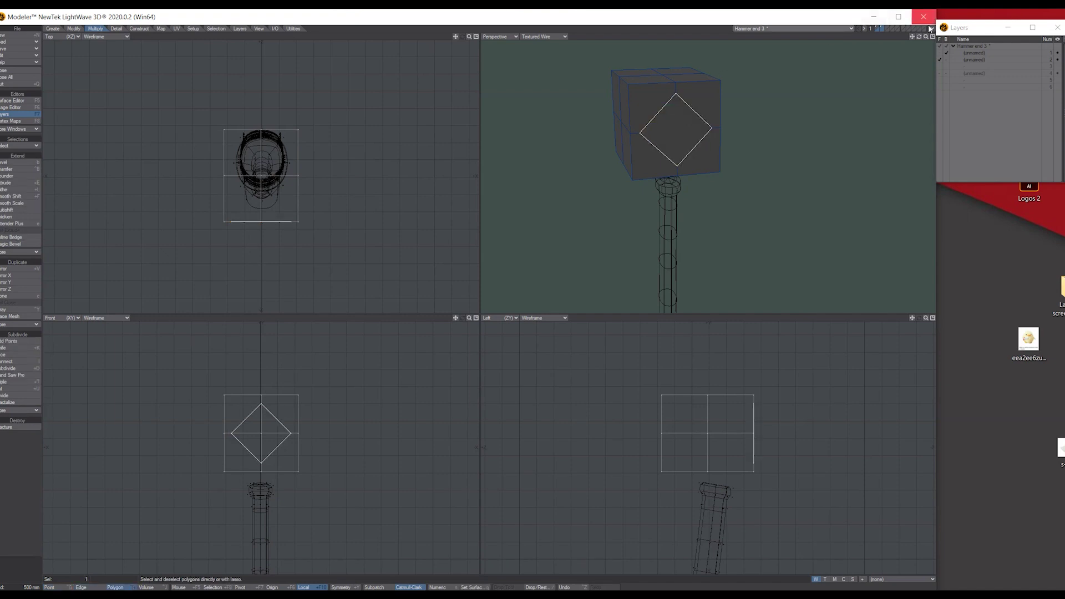
pyautogui.moveTo(919, 37); pyautogui.dragTo(920, 37)
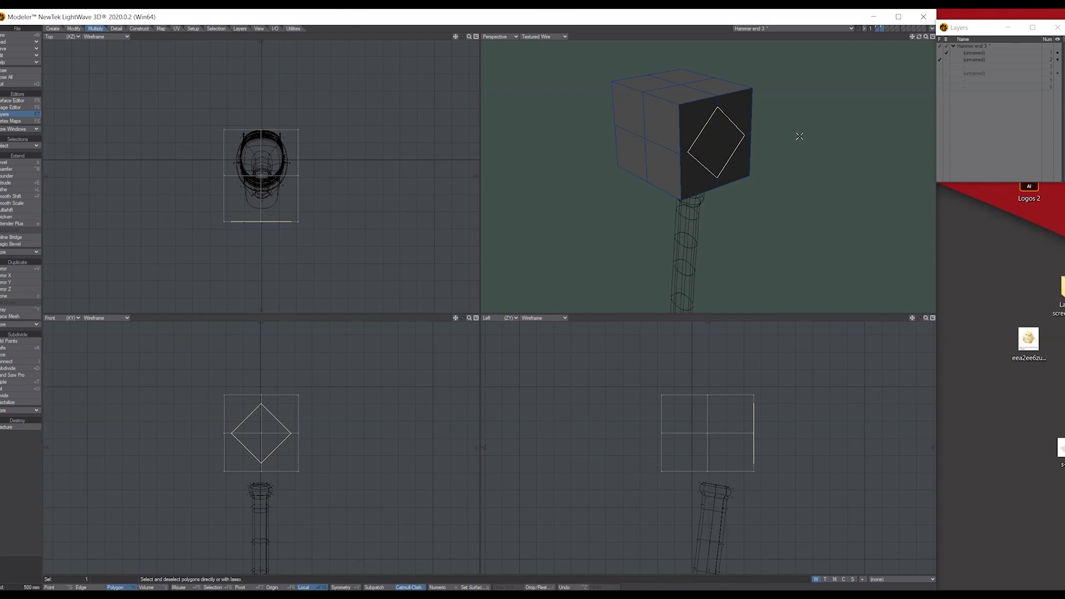
pyautogui.moveTo(921, 37); pyautogui.dragTo(857, 42)
pyautogui.click(3, 163)
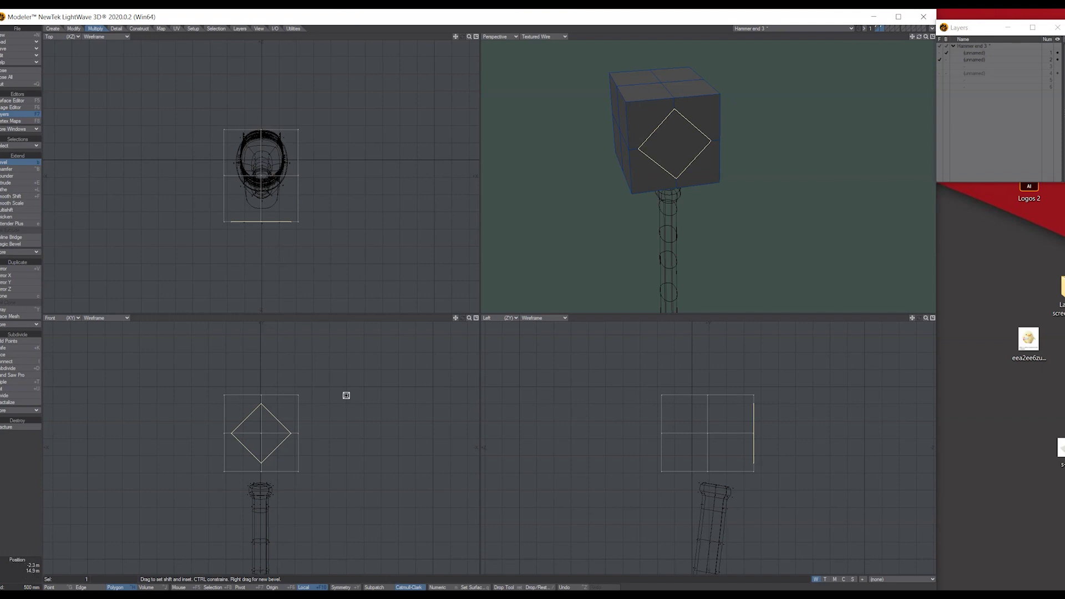
pyautogui.moveTo(678, 139); pyautogui.dragTo(676, 137)
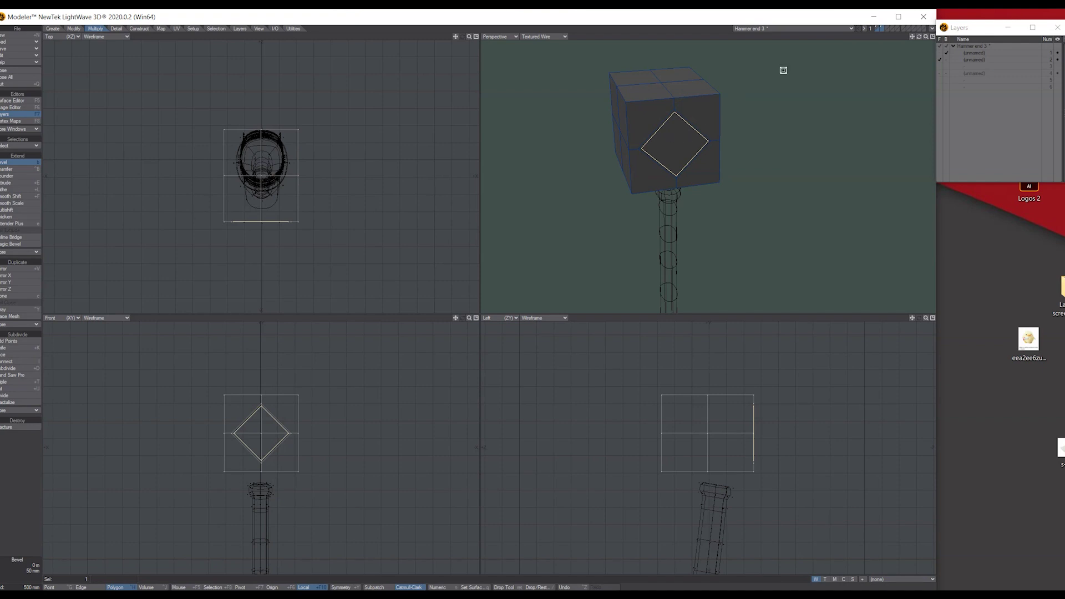
# Add a second bevel to the diamond polygon with 60 mm inset and zero shift.
pyautogui.moveTo(926, 36); pyautogui.dragTo(880, 57)
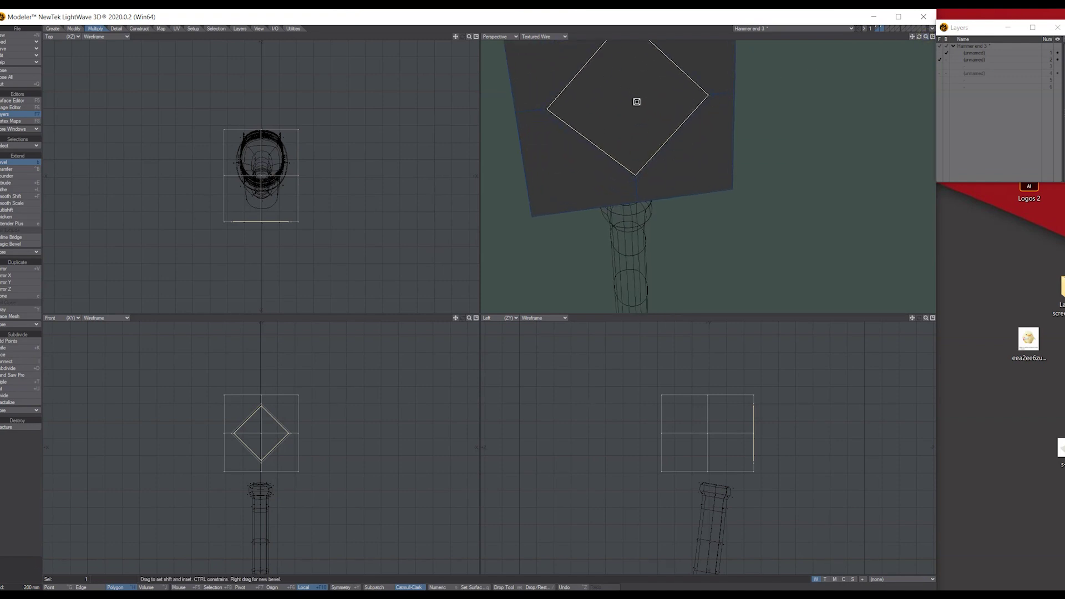
pyautogui.click(633, 100)
pyautogui.moveTo(633, 99); pyautogui.dragTo(627, 101)
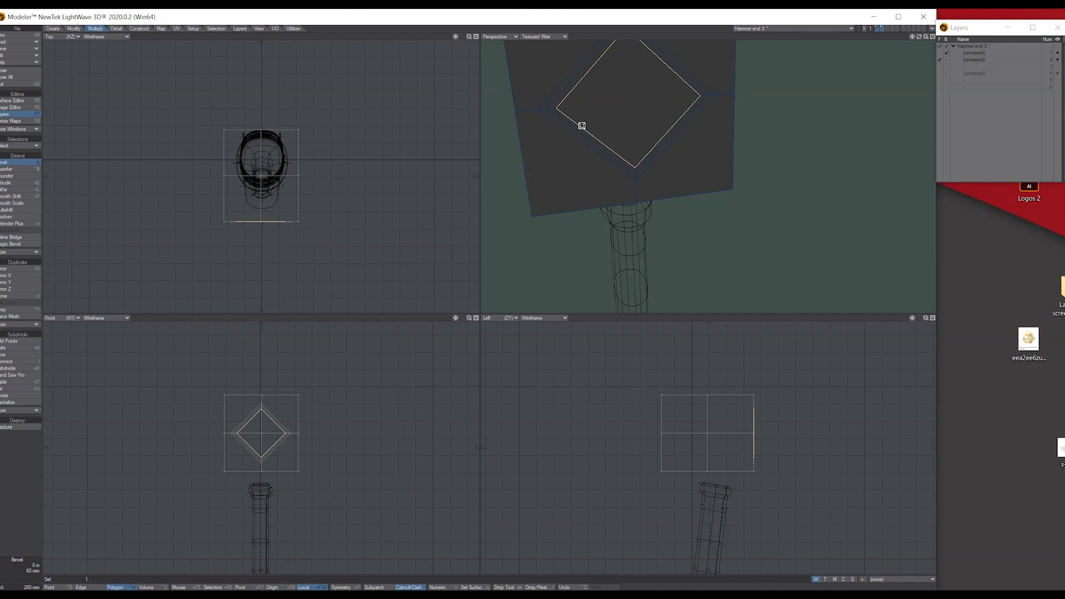
# Multishift the diamond outward by about 210 mm with about 15 mm inset, using contour shift mode and grouped polygons.
pyautogui.moveTo(925, 37); pyautogui.dragTo(618, 88)
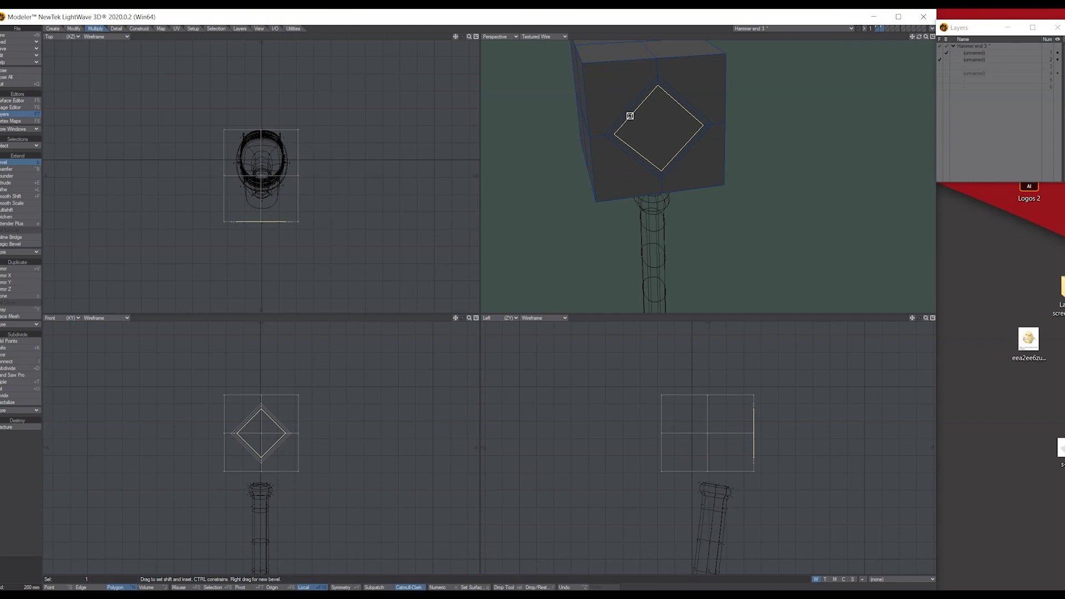
pyautogui.click(7, 210)
pyautogui.press('n')
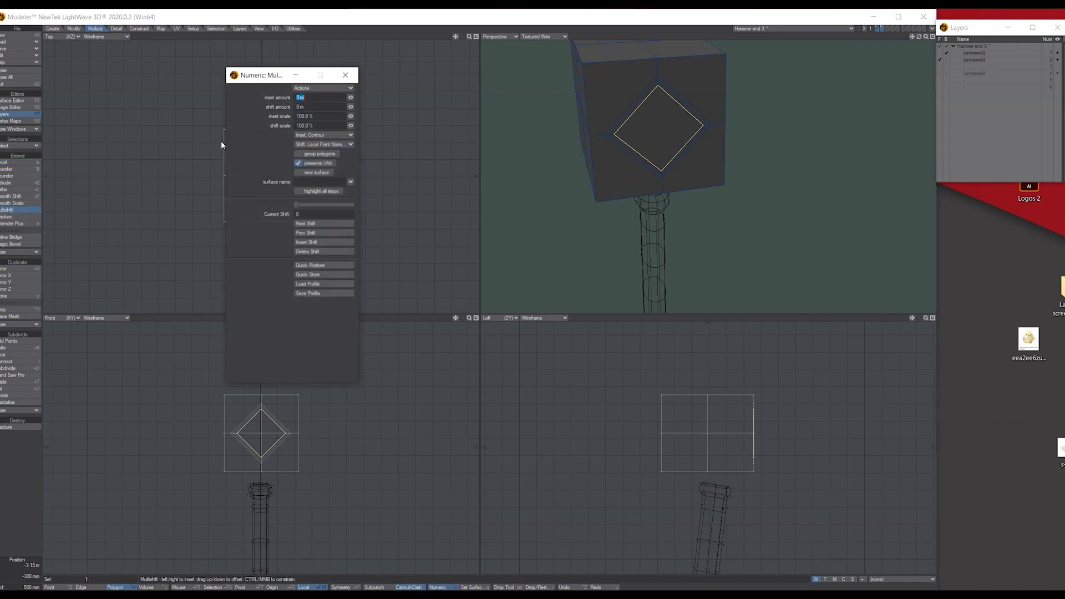
pyautogui.click(319, 144)
pyautogui.click(302, 147)
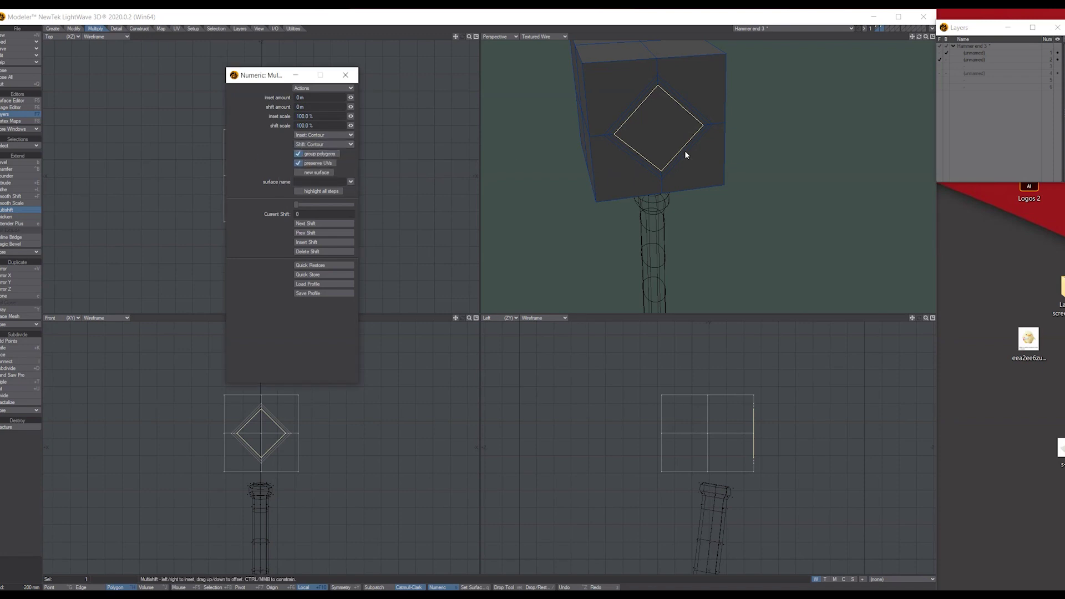
pyautogui.moveTo(778, 434); pyautogui.dragTo(777, 423)
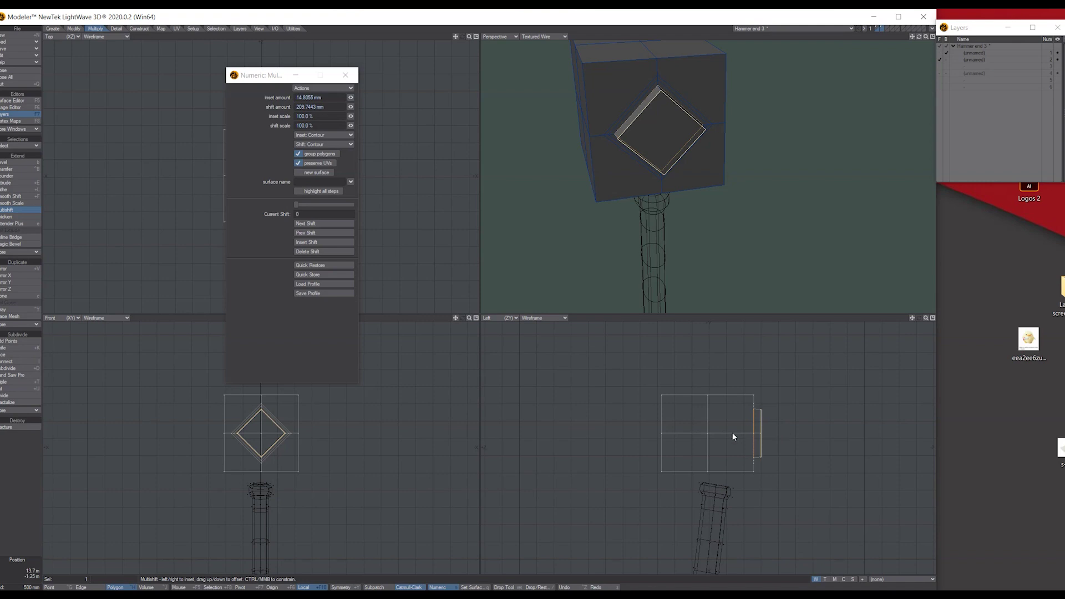
pyautogui.moveTo(926, 319); pyautogui.dragTo(954, 319)
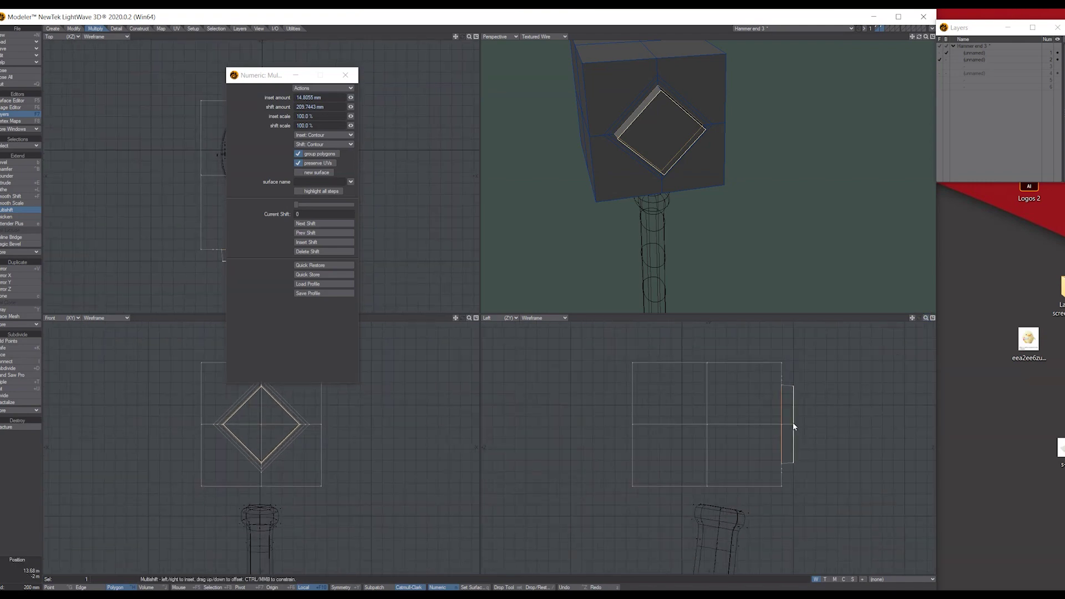
# Extend the diamond into a tapered neck with three more multishifts, reaching about 1.71 m shift and 58 mm inset.
pyautogui.moveTo(919, 37); pyautogui.dragTo(917, 262)
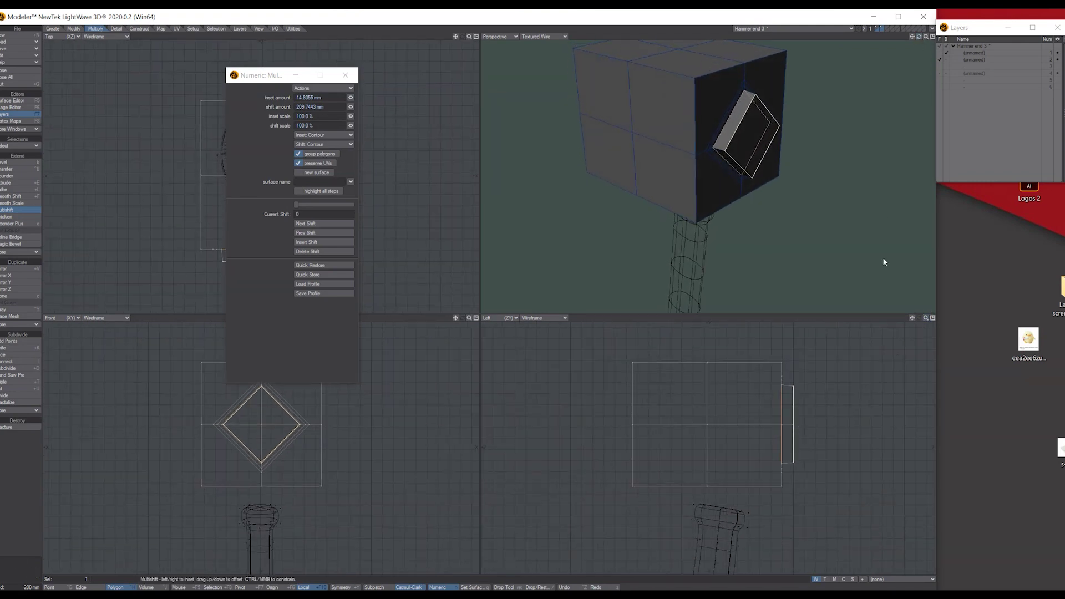
pyautogui.moveTo(805, 412); pyautogui.dragTo(820, 351)
pyautogui.moveTo(919, 36); pyautogui.dragTo(942, 36)
pyautogui.moveTo(859, 420); pyautogui.dragTo(857, 417)
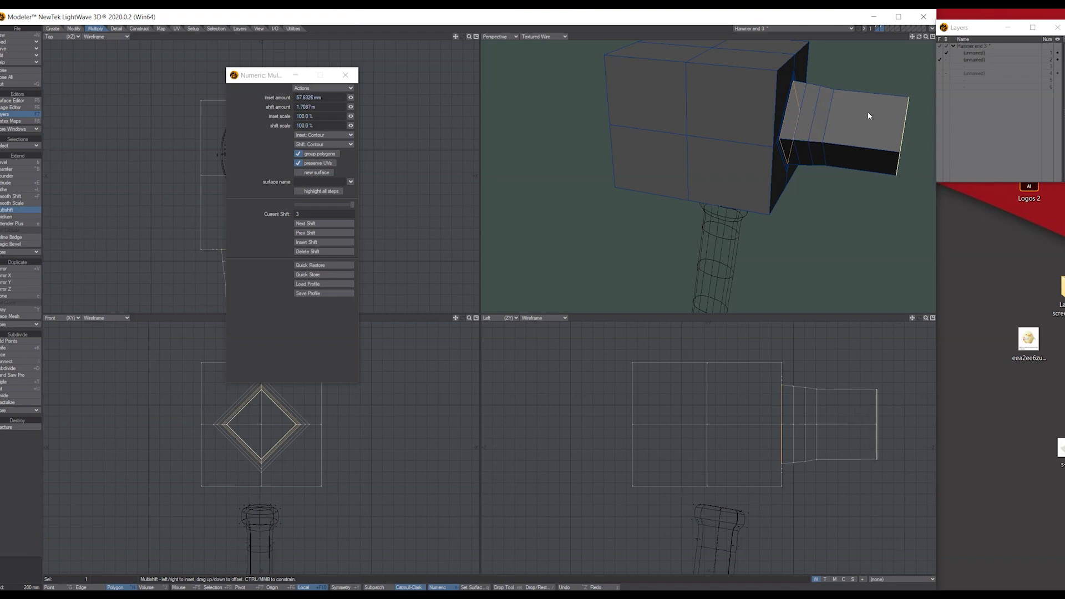
pyautogui.moveTo(918, 37); pyautogui.dragTo(849, 40)
pyautogui.click(345, 75)
pyautogui.press('space')
pyautogui.click(817, 166)
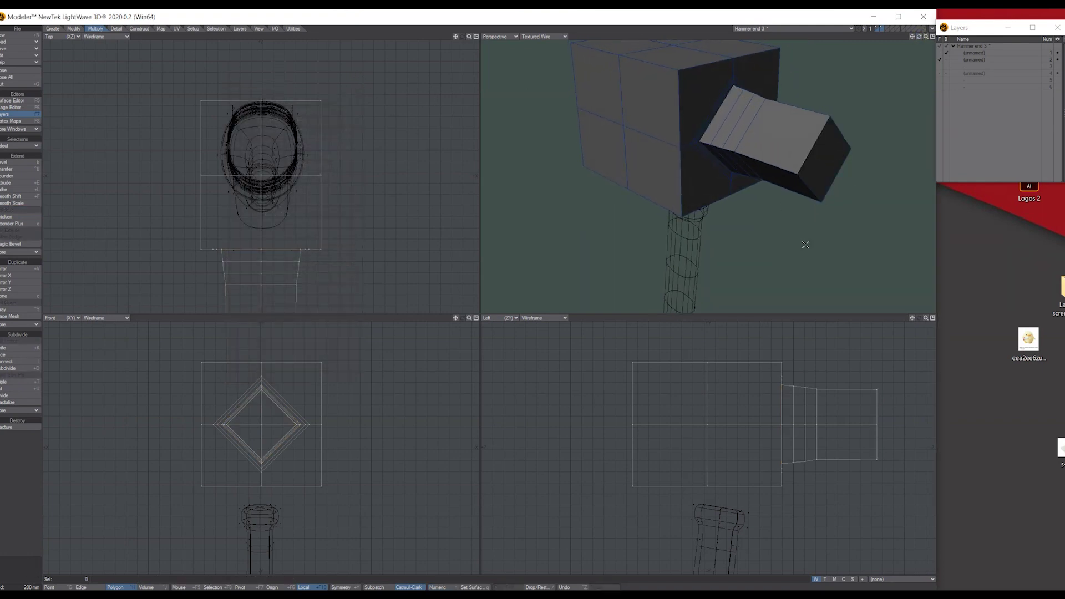
# Select the four side polygons of the neck's long outermost segment.
pyautogui.moveTo(927, 37); pyautogui.dragTo(833, 121)
pyautogui.click(764, 154)
pyautogui.click(764, 134)
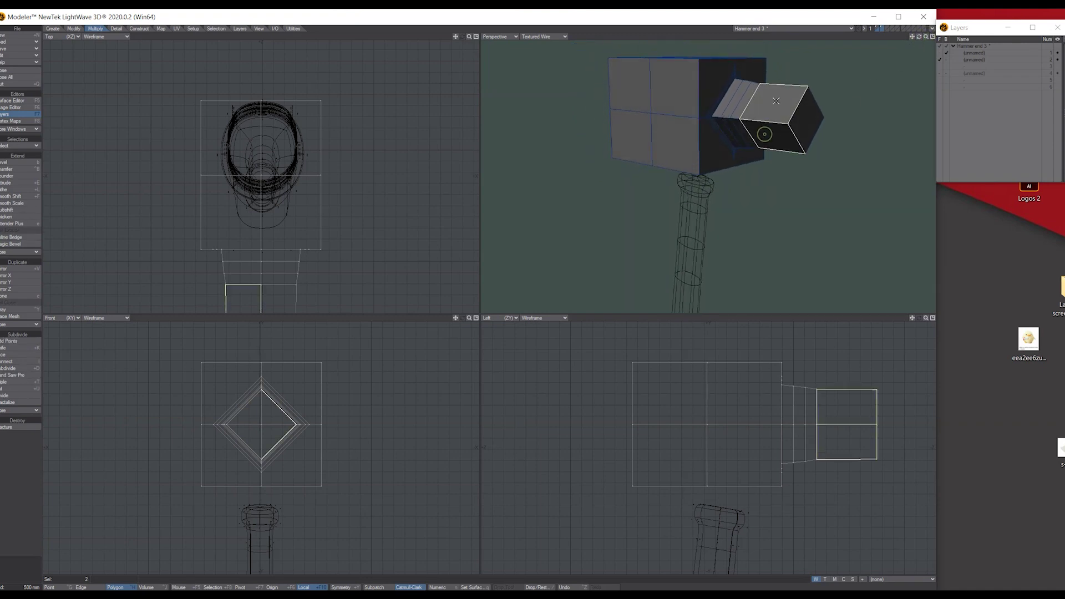
pyautogui.click(15, 146)
pyautogui.click(13, 150)
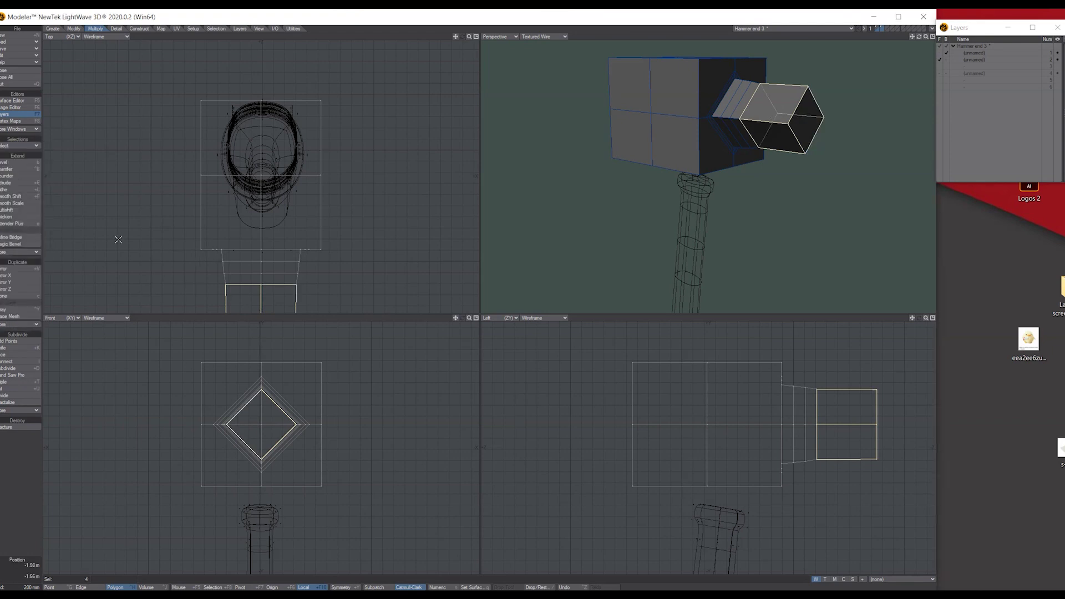
# Multishift the four side polygons outward by about 367 mm with about 34 mm inset, using grouped polygons and Local Point Normals shift mode.
pyautogui.click(16, 211)
pyautogui.press('n')
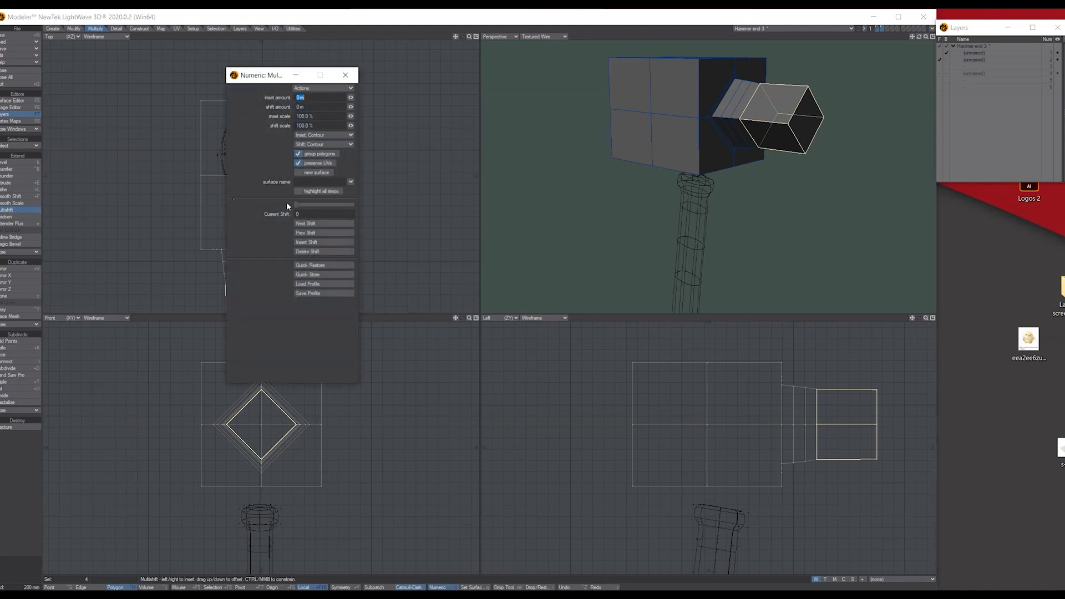
pyautogui.click(320, 146)
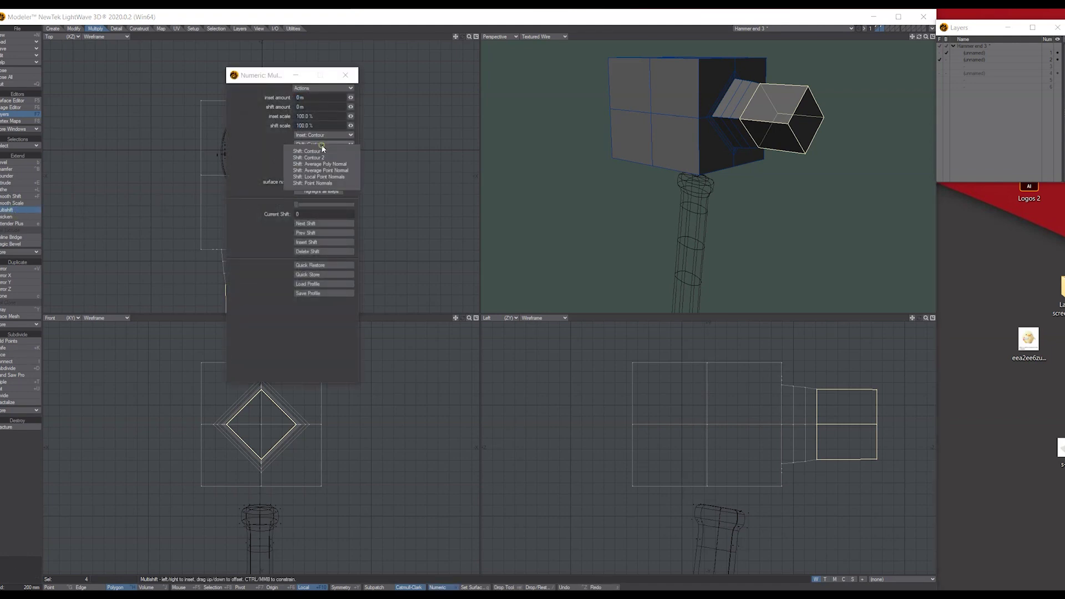
pyautogui.click(326, 177)
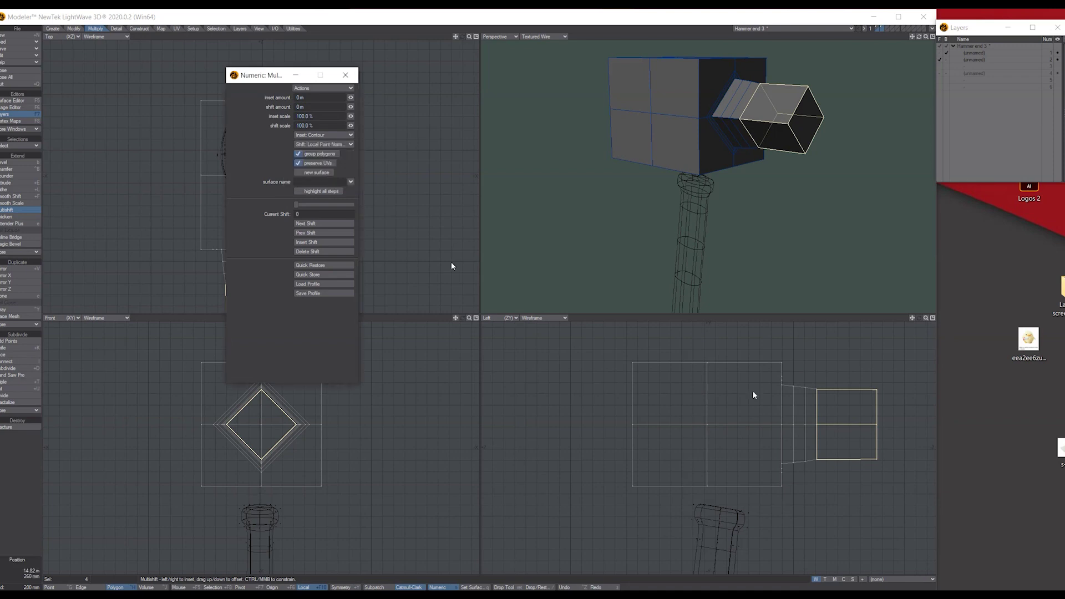
pyautogui.moveTo(837, 417); pyautogui.dragTo(828, 397)
pyautogui.moveTo(919, 36); pyautogui.dragTo(887, 43)
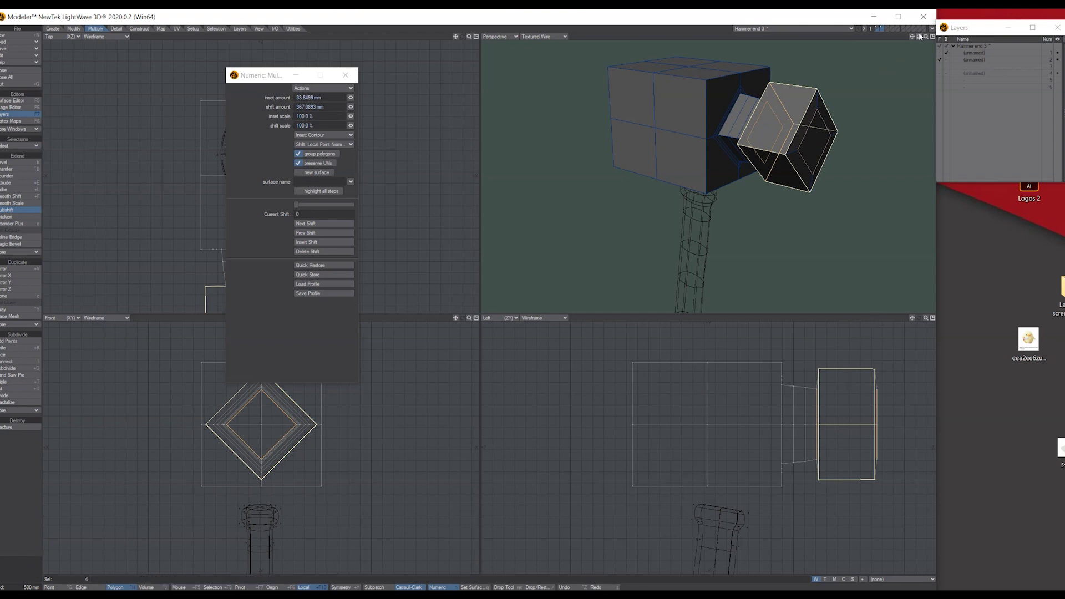
# Add a second shift reaching about 520 mm with about 118 mm inset to form the striking head, and deselect its polygons.
pyautogui.moveTo(844, 398); pyautogui.dragTo(822, 393)
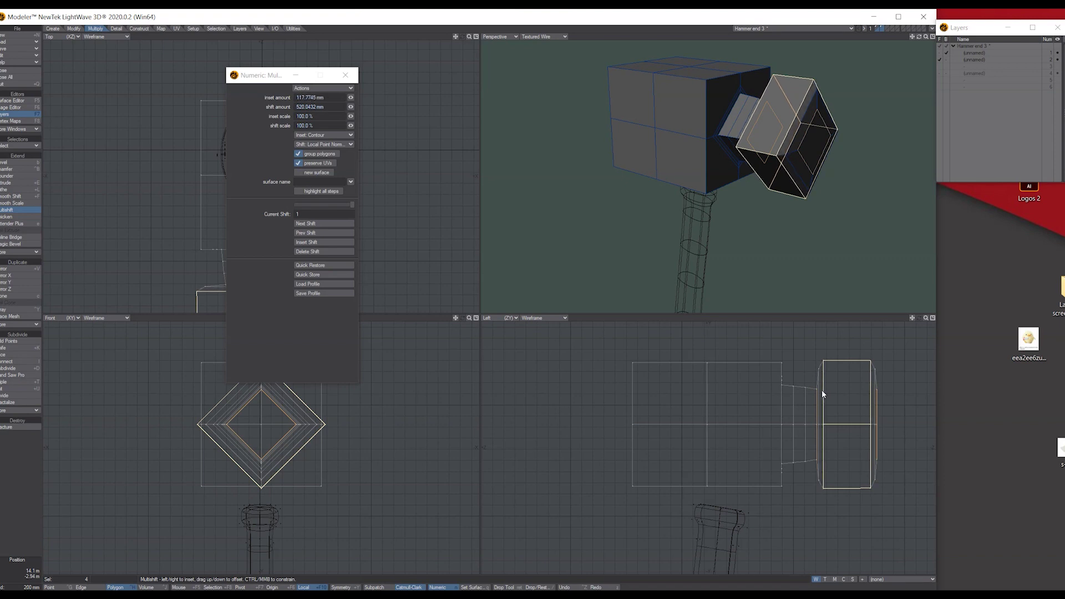
pyautogui.moveTo(918, 36); pyautogui.dragTo(916, 40)
pyautogui.click(346, 74)
pyautogui.press('space')
pyautogui.press('/')
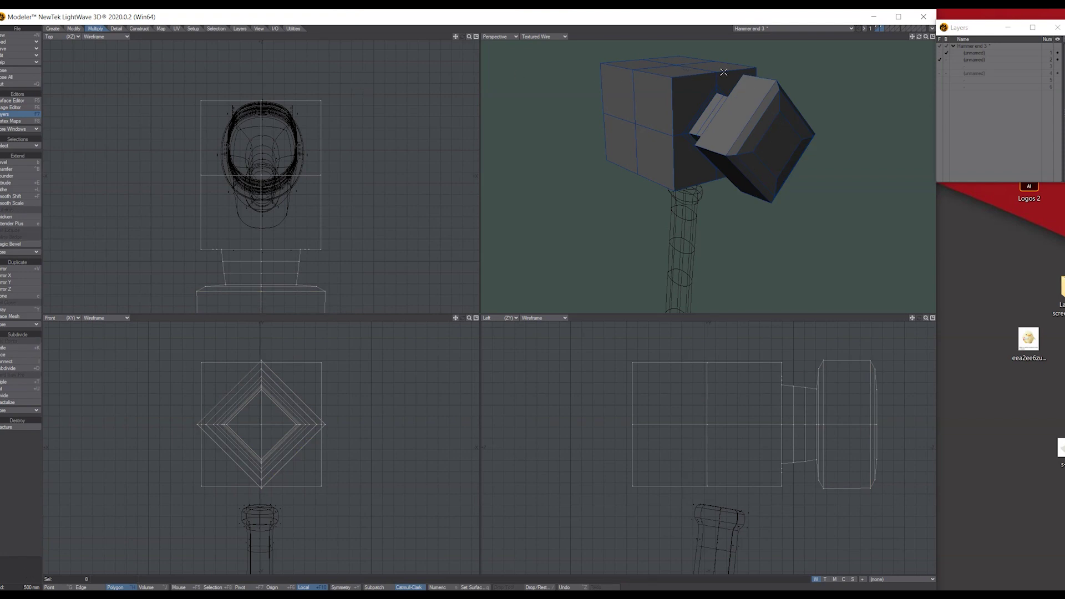
# Inspect the hammer head's shape with subpatch smoothing temporarily switched on.
pyautogui.moveTo(922, 43); pyautogui.dragTo(901, 39)
pyautogui.press('Tab')
pyautogui.press('Tab')
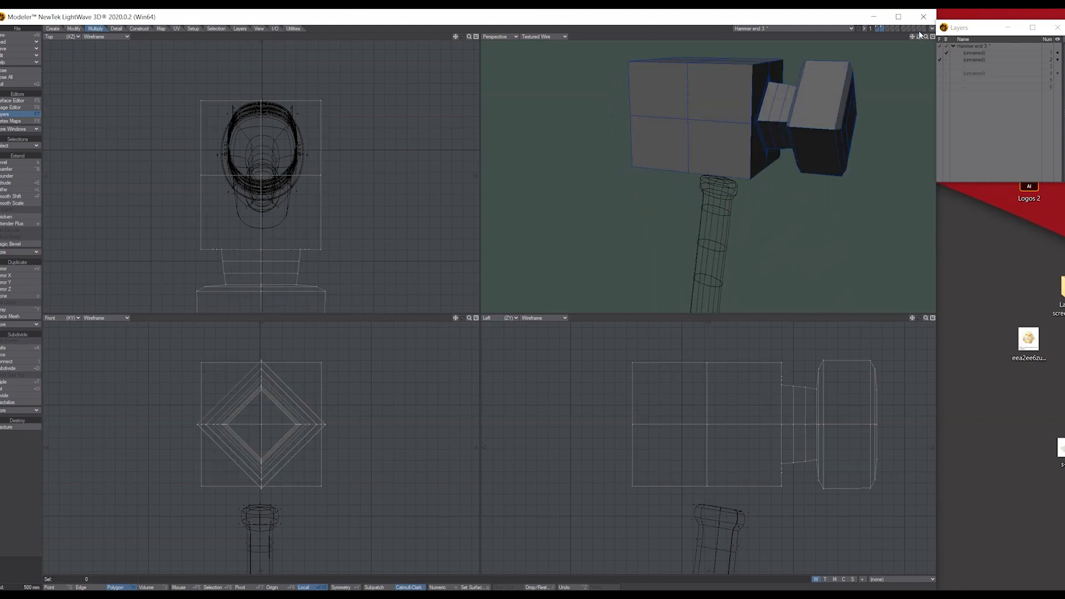
# Select the two upper polygons on the box's rear face and multishift them in contour mode by about 505 mm with about 113 mm inset.
pyautogui.moveTo(921, 38)
pyautogui.mouseDown()
pyautogui.moveTo(908, 56)
pyautogui.moveTo(920, 39)
pyautogui.mouseUp()
pyautogui.click(716, 97)
pyautogui.click(746, 102)
pyautogui.click(12, 183)
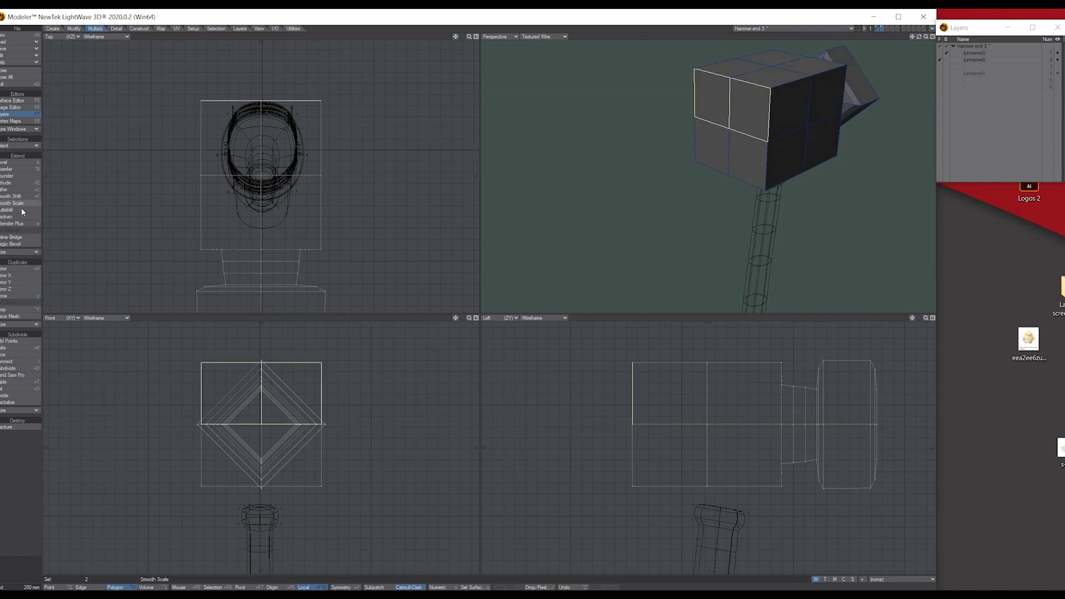
pyautogui.click(19, 210)
pyautogui.press('n')
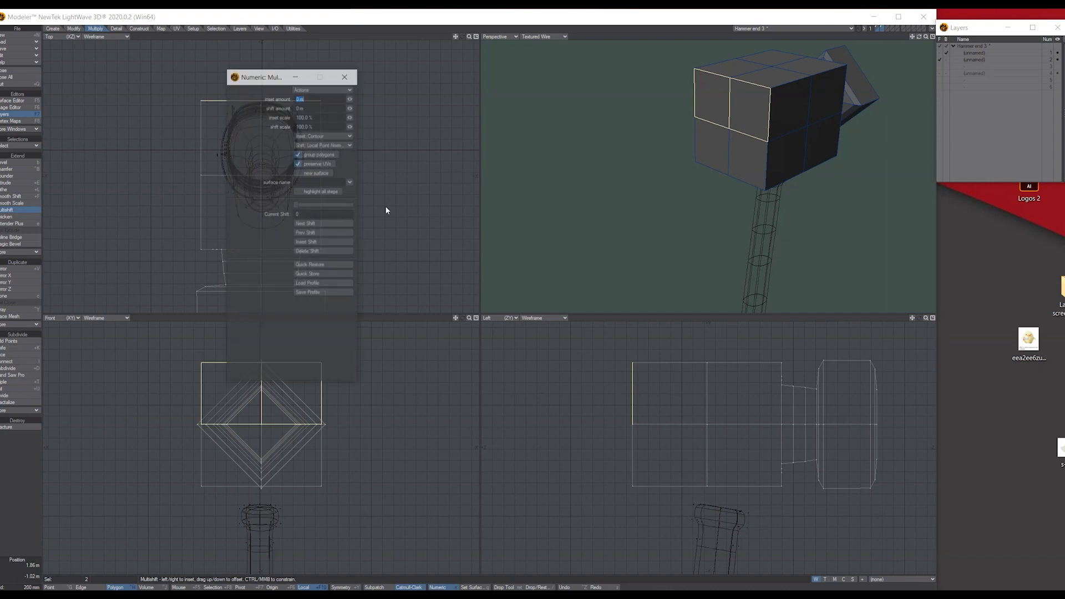
pyautogui.click(327, 146)
pyautogui.click(321, 152)
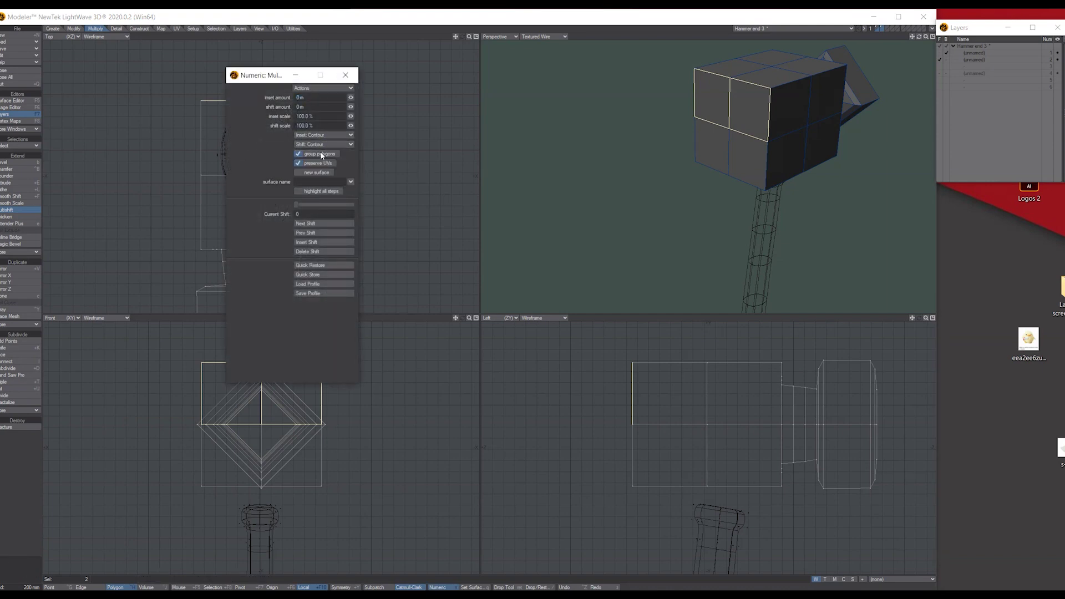
pyautogui.moveTo(656, 384)
pyautogui.mouseDown()
pyautogui.moveTo(653, 362)
pyautogui.moveTo(630, 345)
pyautogui.moveTo(647, 359)
pyautogui.moveTo(642, 374)
pyautogui.moveTo(660, 371)
pyautogui.moveTo(670, 388)
pyautogui.moveTo(651, 368)
pyautogui.mouseUp()
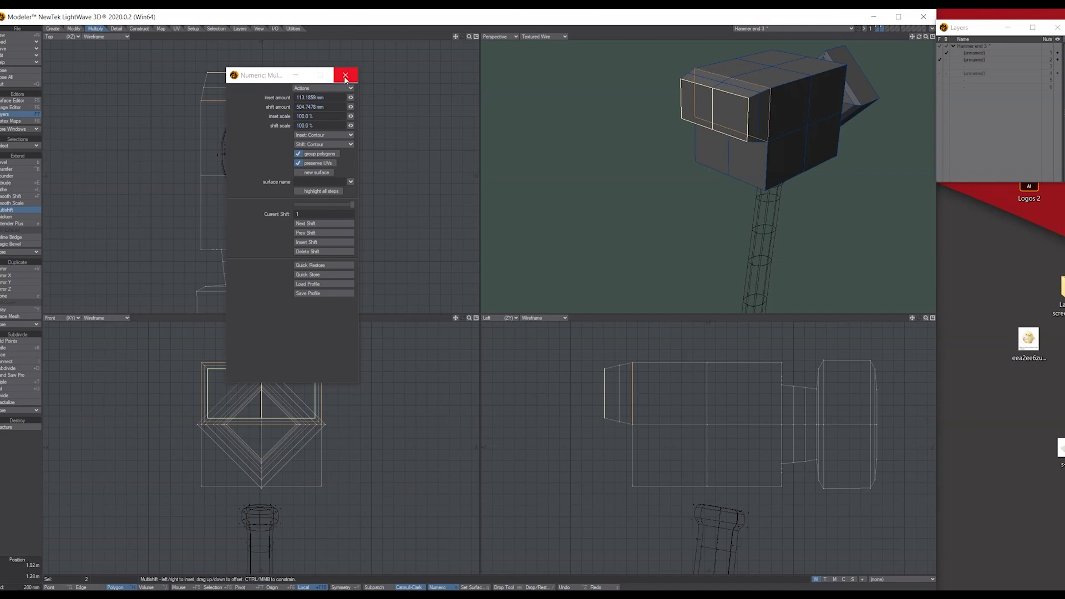
pyautogui.press('space')
# Multishift the two rear polygons again in three tapering segments, reaching about 1.89 m shift and 252 mm inset.
pyautogui.moveTo(918, 37); pyautogui.dragTo(775, 142)
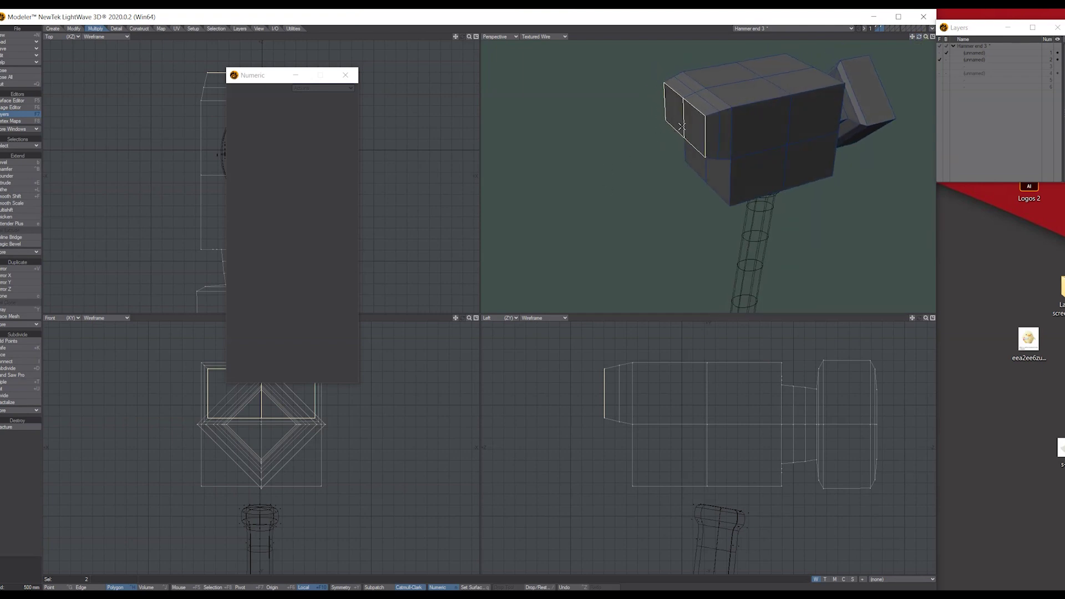
pyautogui.click(15, 212)
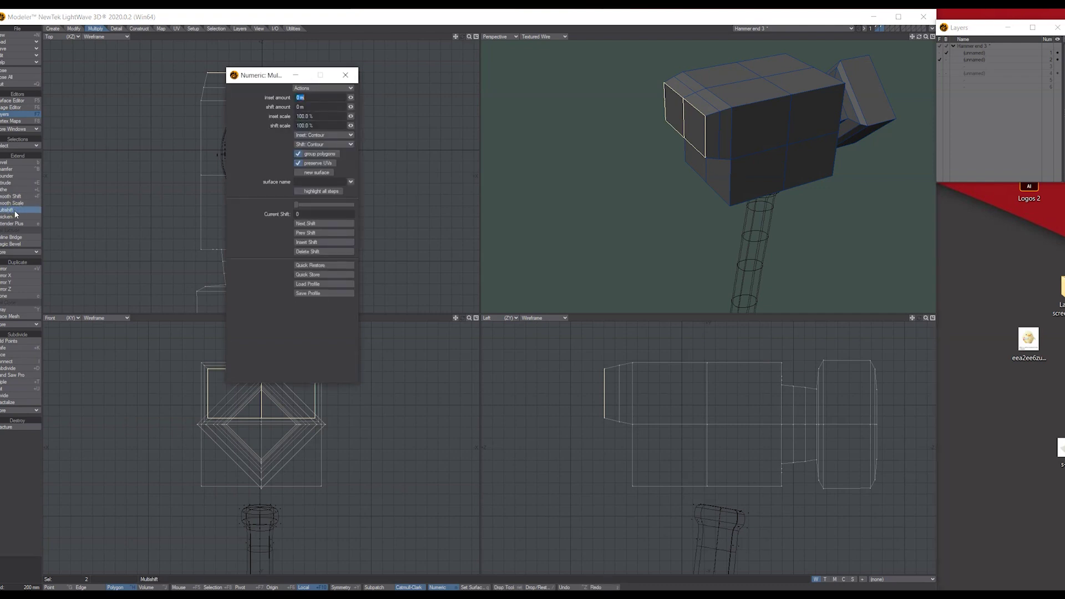
pyautogui.moveTo(912, 318)
pyautogui.mouseDown()
pyautogui.moveTo(976, 338)
pyautogui.moveTo(913, 320)
pyautogui.mouseUp()
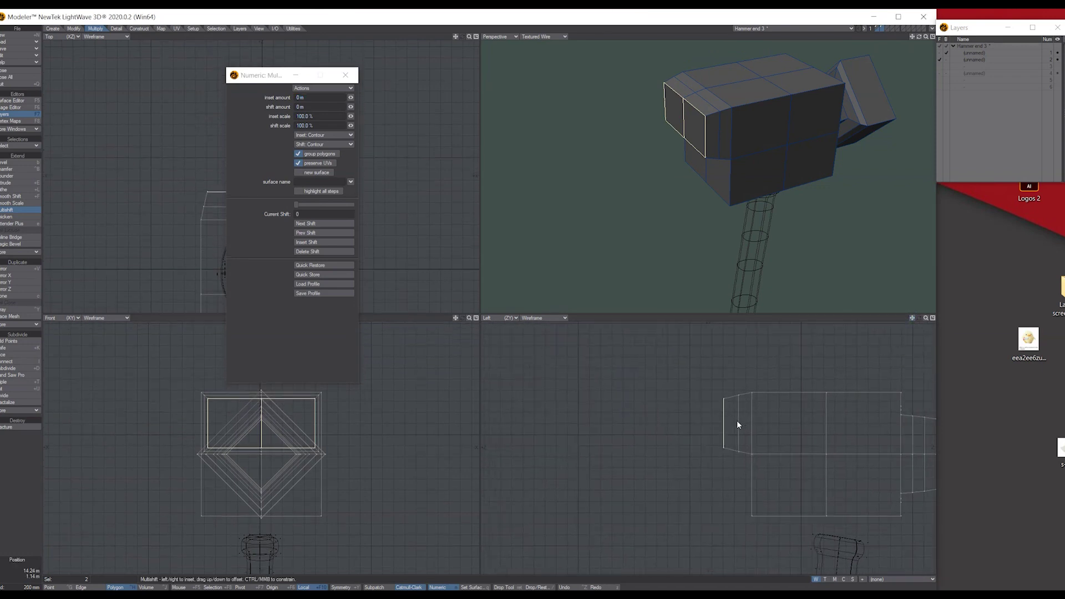
pyautogui.moveTo(745, 414); pyautogui.dragTo(625, 364)
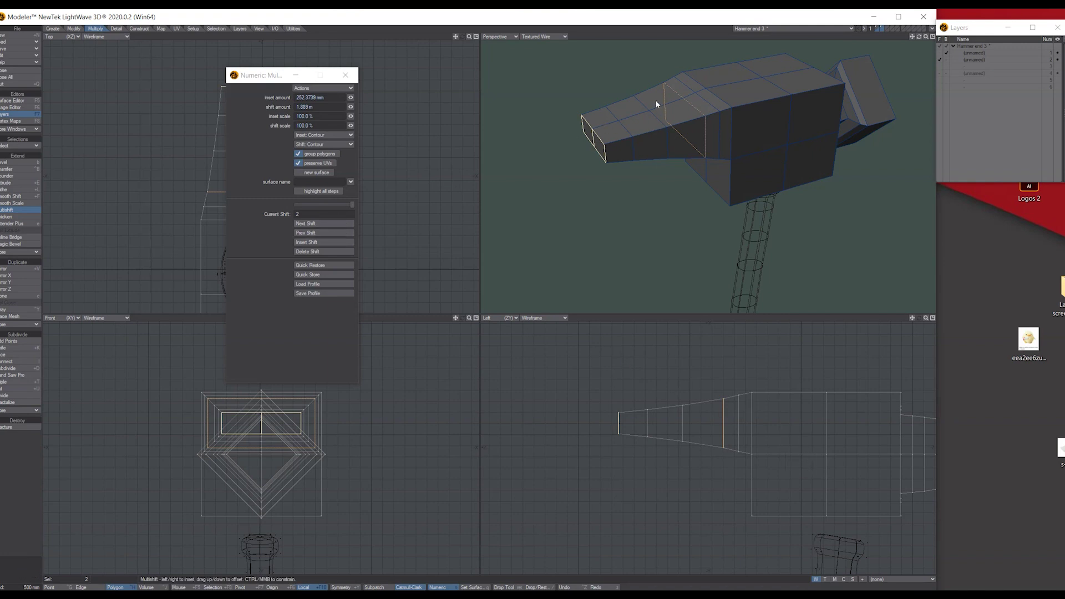
# Turn off polygon grouping to split the taper into two claws, add another shift reaching about 2.5 m with 324 mm inset, and deselect.
pyautogui.click(299, 155)
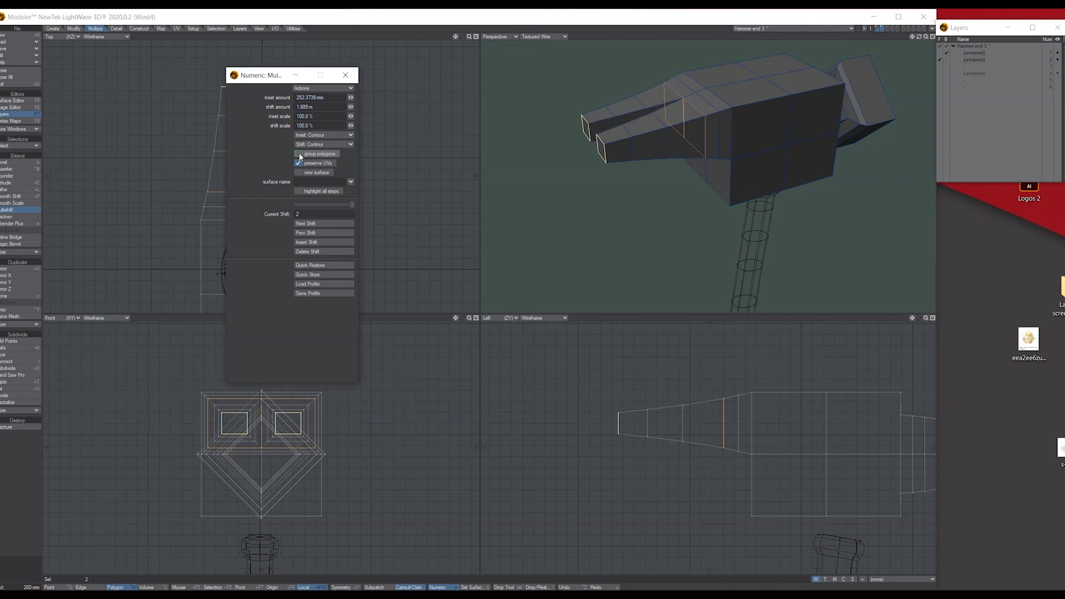
pyautogui.moveTo(919, 36)
pyautogui.mouseDown()
pyautogui.moveTo(971, 36)
pyautogui.moveTo(921, 46)
pyautogui.mouseUp()
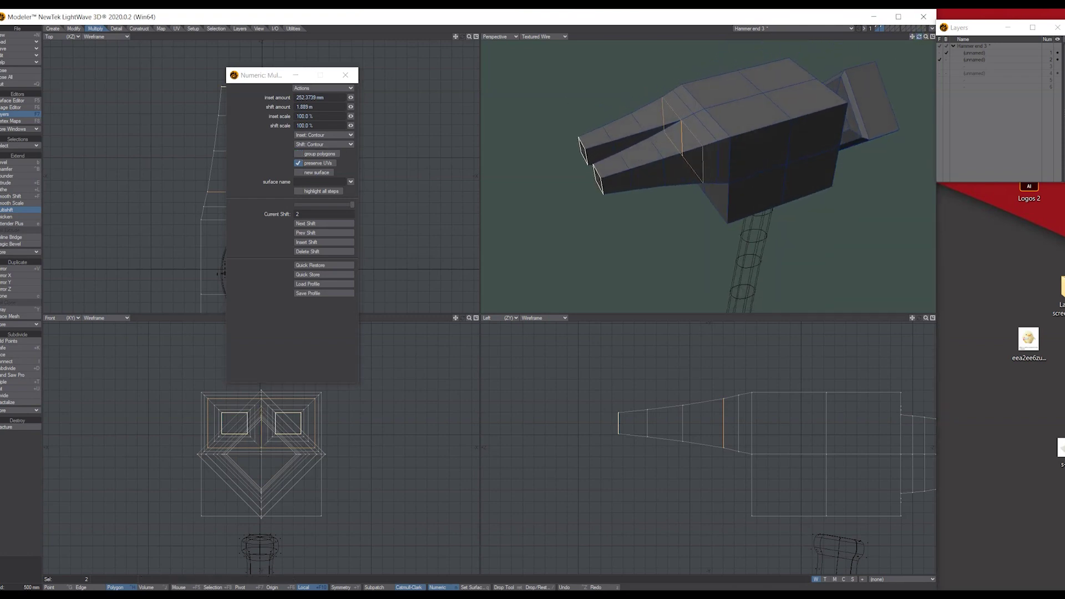
pyautogui.moveTo(636, 412); pyautogui.dragTo(618, 381)
pyautogui.moveTo(919, 37)
pyautogui.mouseDown()
pyautogui.moveTo(937, 38)
pyautogui.moveTo(904, 29)
pyautogui.mouseUp()
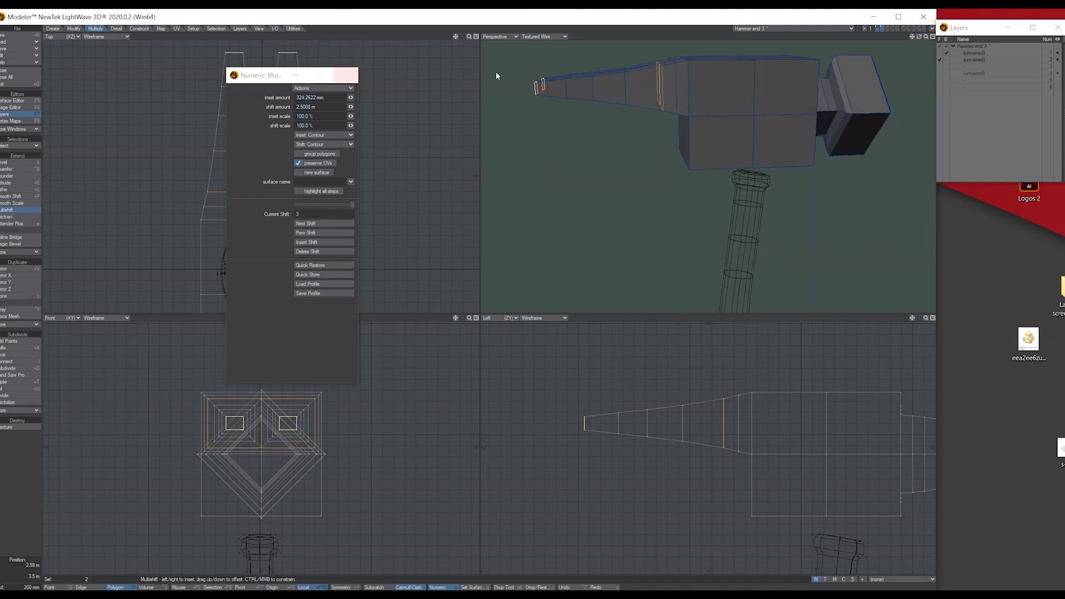
pyautogui.moveTo(918, 37); pyautogui.dragTo(906, 60)
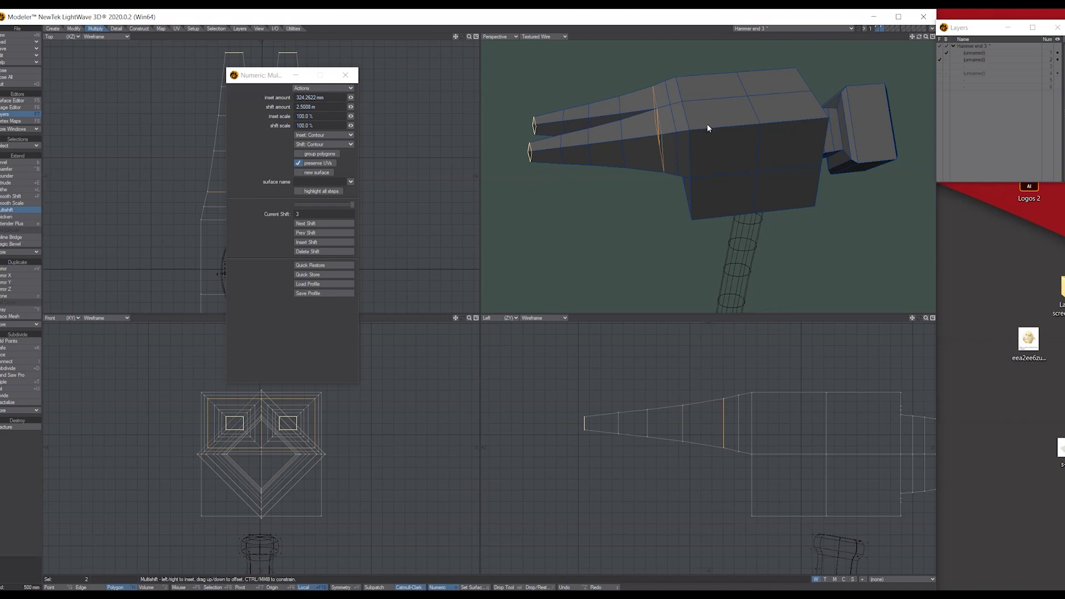
pyautogui.click(345, 75)
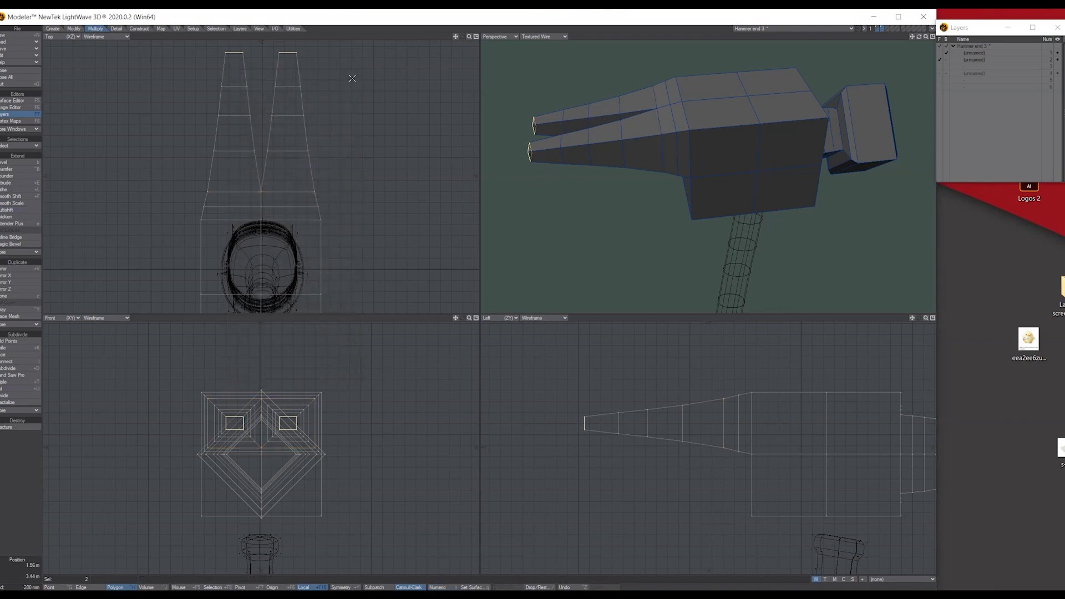
pyautogui.click(594, 423)
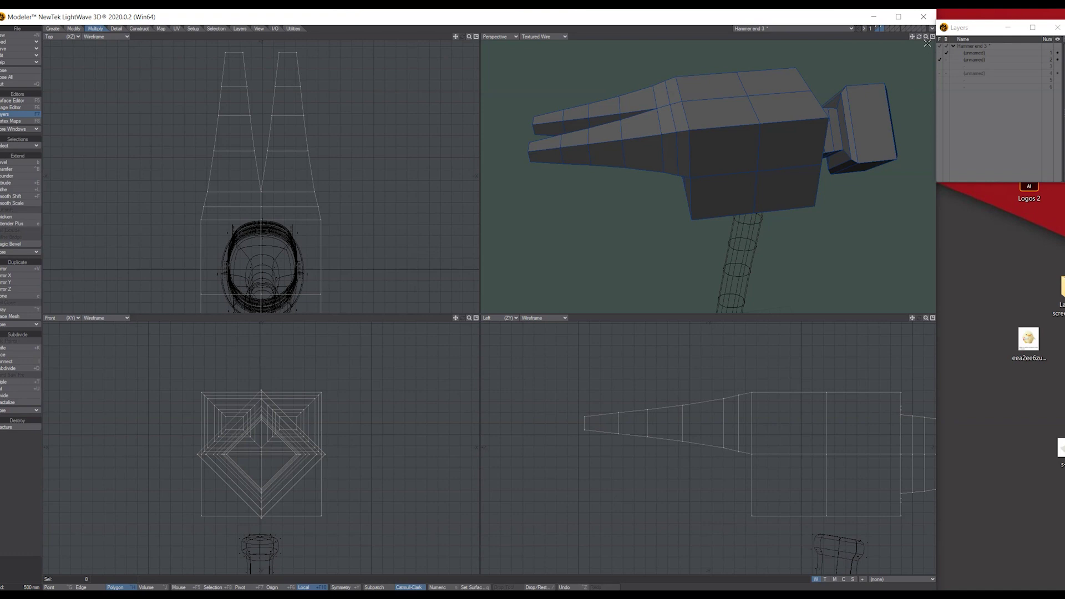
# Examine the smoothed hammer head and claws with subpatches temporarily enabled.
pyautogui.moveTo(919, 38); pyautogui.dragTo(919, 37)
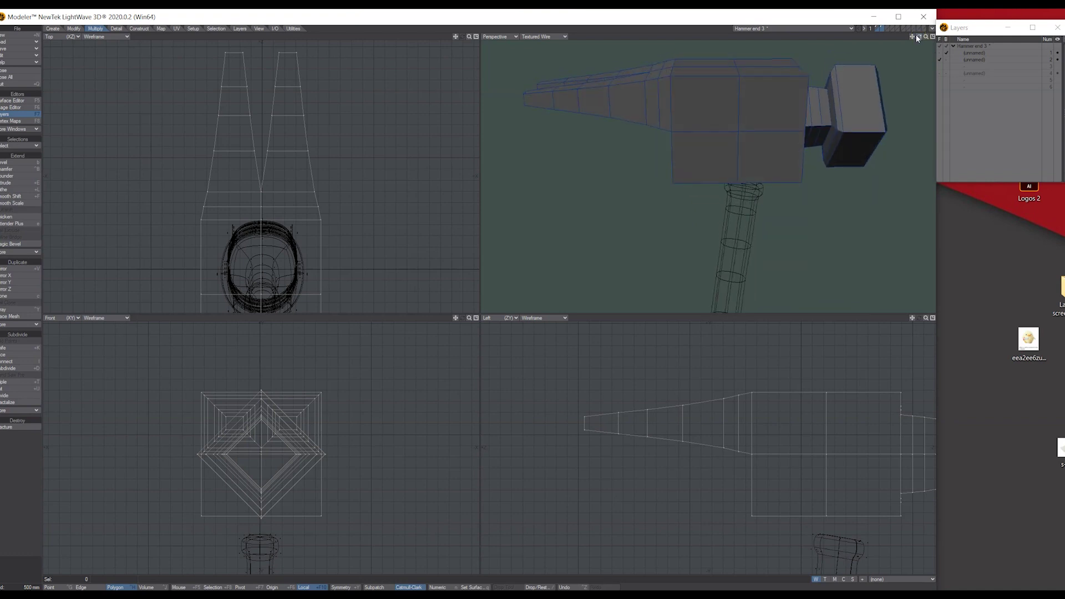
pyautogui.press('Tab')
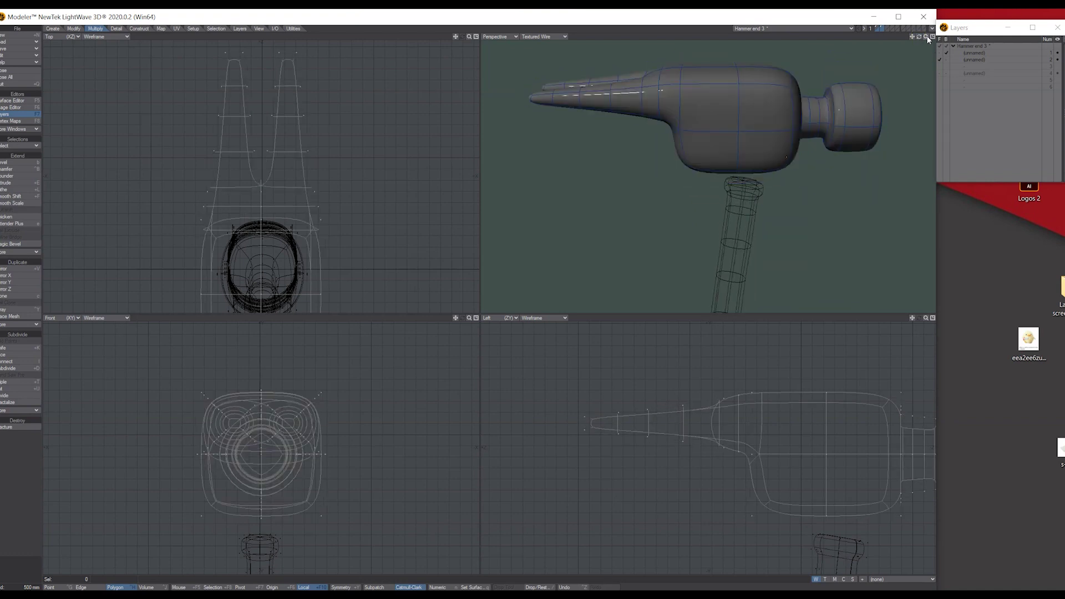
pyautogui.moveTo(919, 38); pyautogui.dragTo(932, 43)
pyautogui.press('Tab')
# Clear the point selection and lasso all the claw points behind the box in the side view.
pyautogui.hotkey('ctrl', 'g')
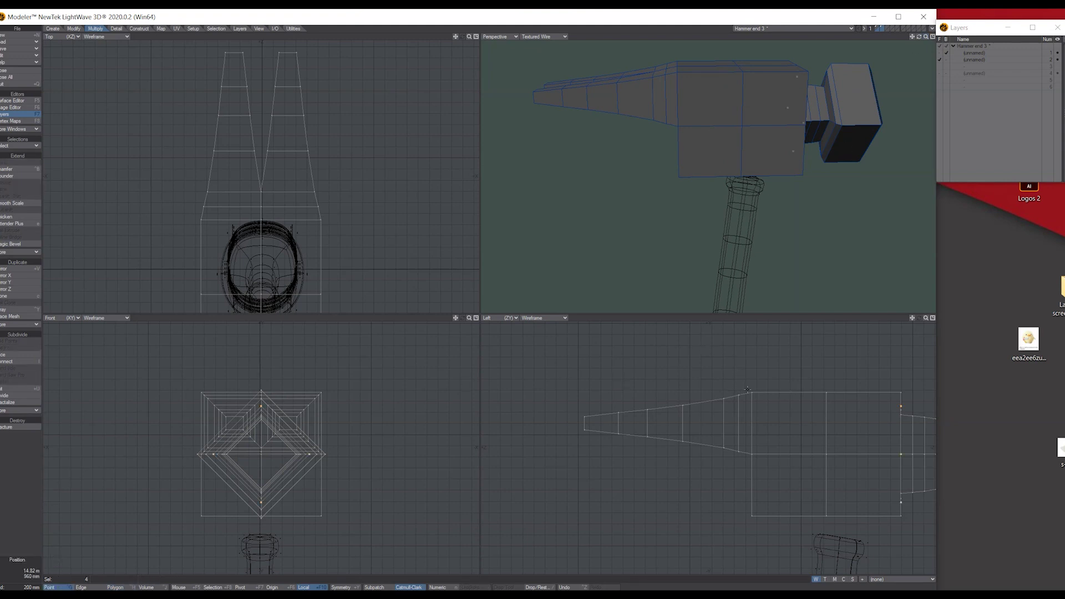
pyautogui.press('/')
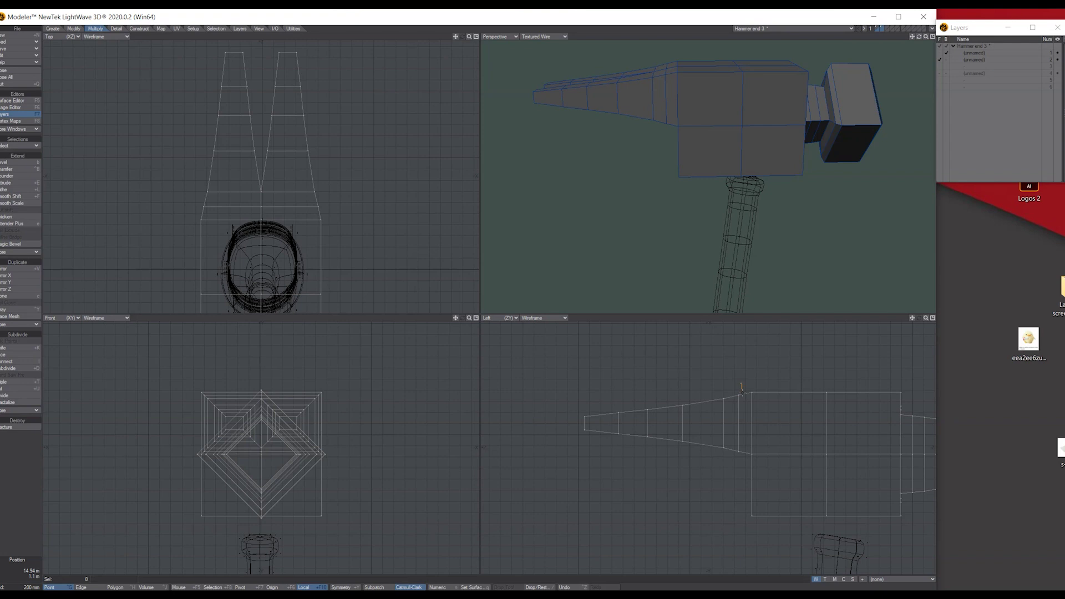
pyautogui.moveTo(739, 475)
pyautogui.mouseDown(button='right')
pyautogui.moveTo(524, 381)
pyautogui.moveTo(757, 384)
pyautogui.moveTo(743, 387)
pyautogui.mouseUp(button='right')
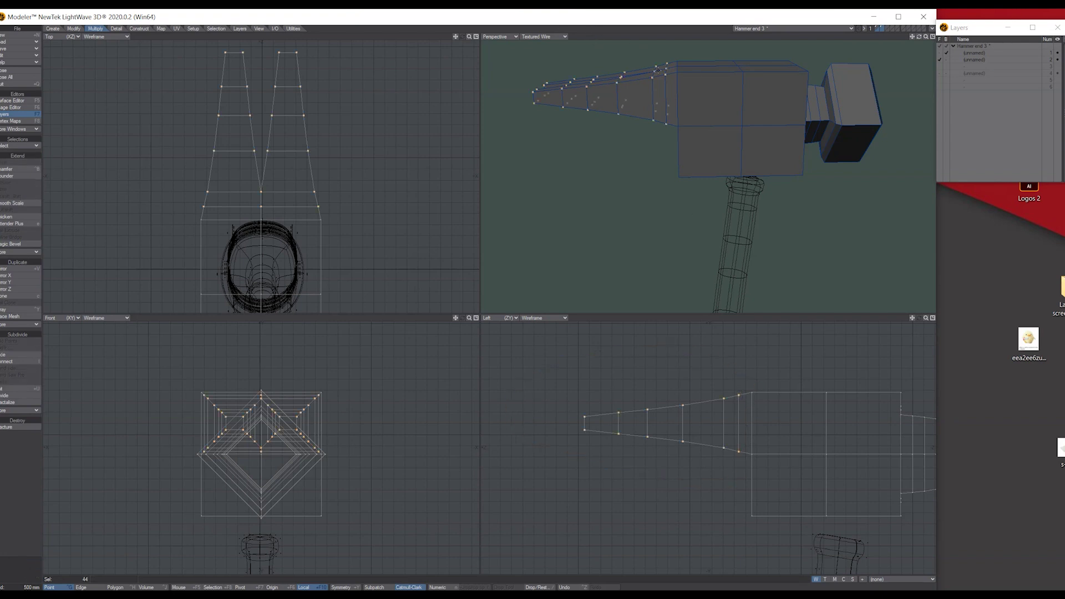
# Rotate the claw points downward in the side view around the mouse position, once about their lower base corner and once about their upper one.
pyautogui.click(74, 29)
pyautogui.click(10, 248)
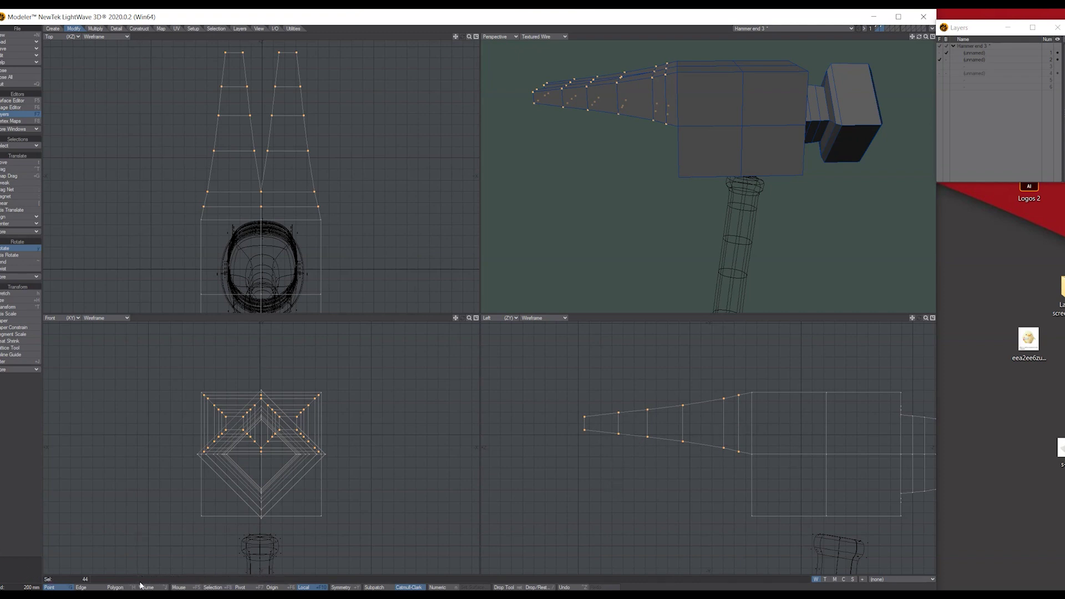
pyautogui.click(179, 587)
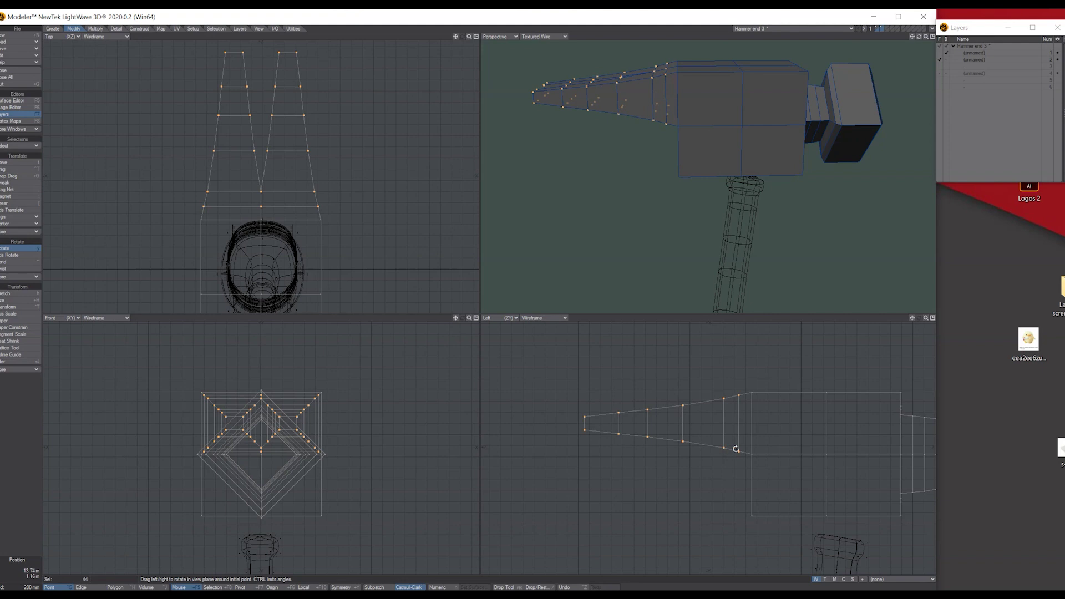
pyautogui.moveTo(739, 453); pyautogui.dragTo(792, 446)
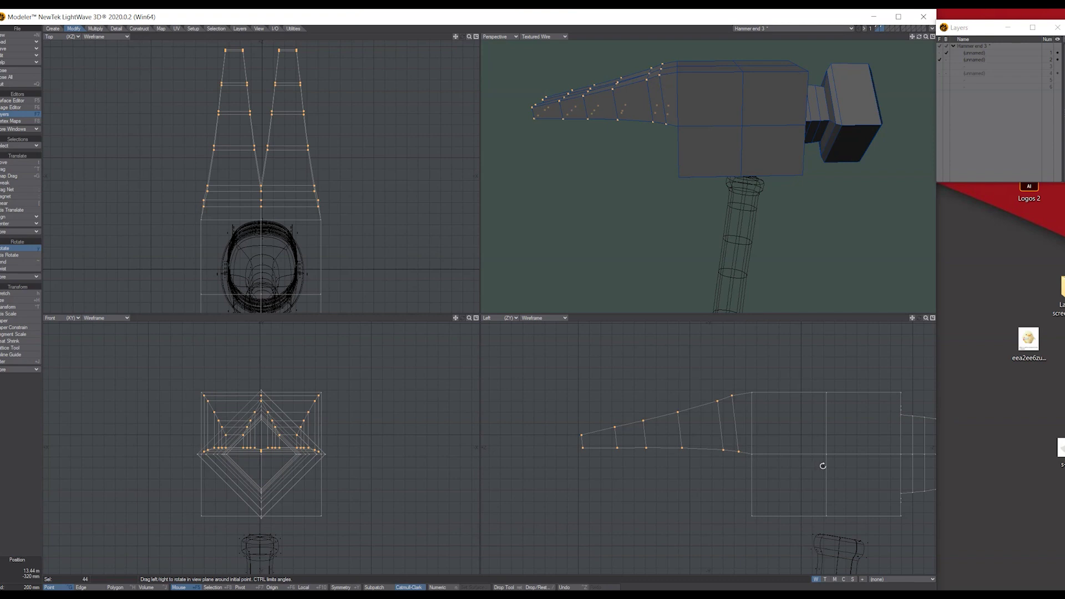
pyautogui.moveTo(732, 395); pyautogui.dragTo(744, 395)
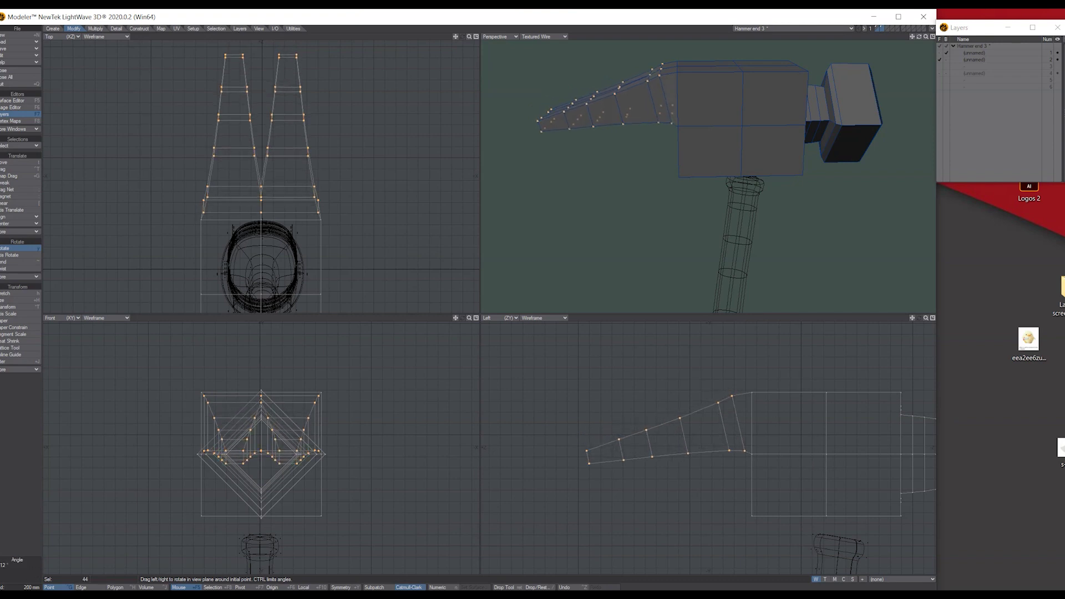
# Rotate the claw points slightly downward, deselect the two rows nearest the box, and move the rest about 320 mm toward the head and 100 mm up.
pyautogui.moveTo(746, 452); pyautogui.dragTo(748, 454)
pyautogui.press('space')
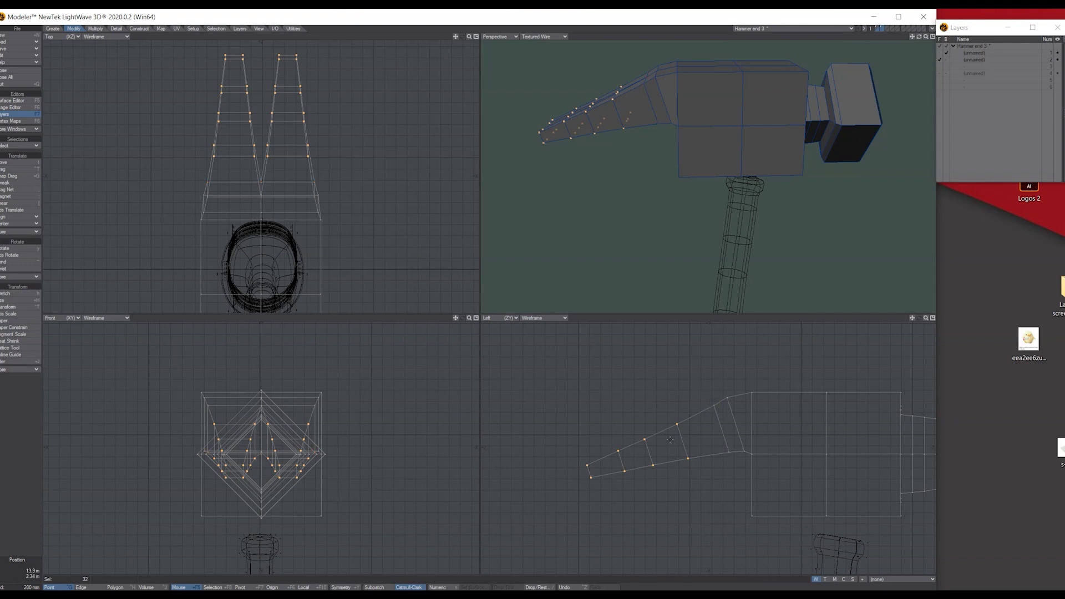
pyautogui.press('t')
pyautogui.moveTo(670, 438); pyautogui.dragTo(688, 435)
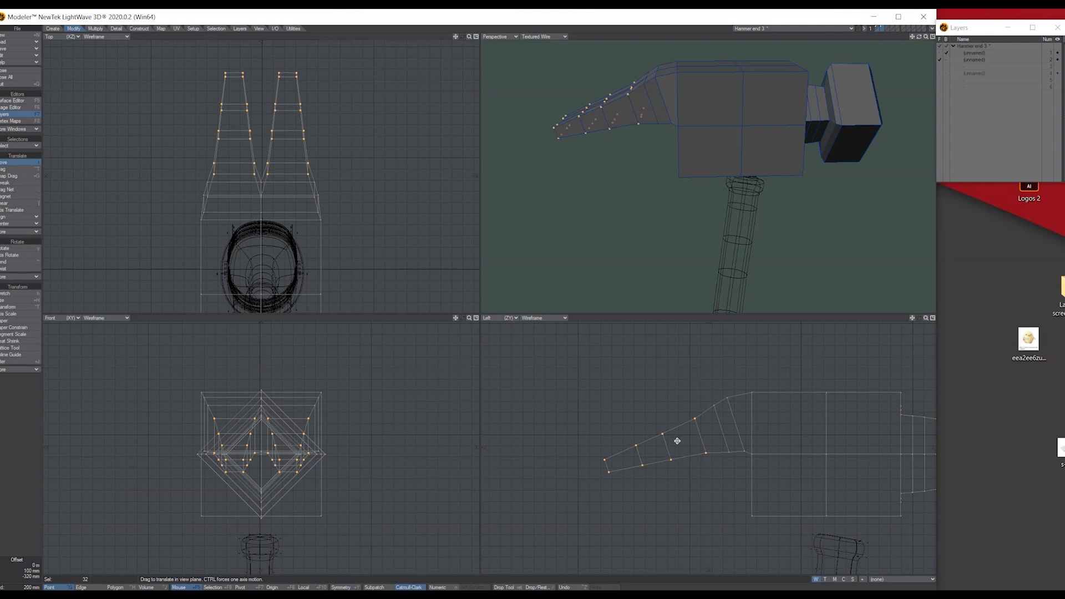
# Rotate the four outer claw rows downward about their lower inner corner and move them about 220 mm toward the head.
pyautogui.press('y')
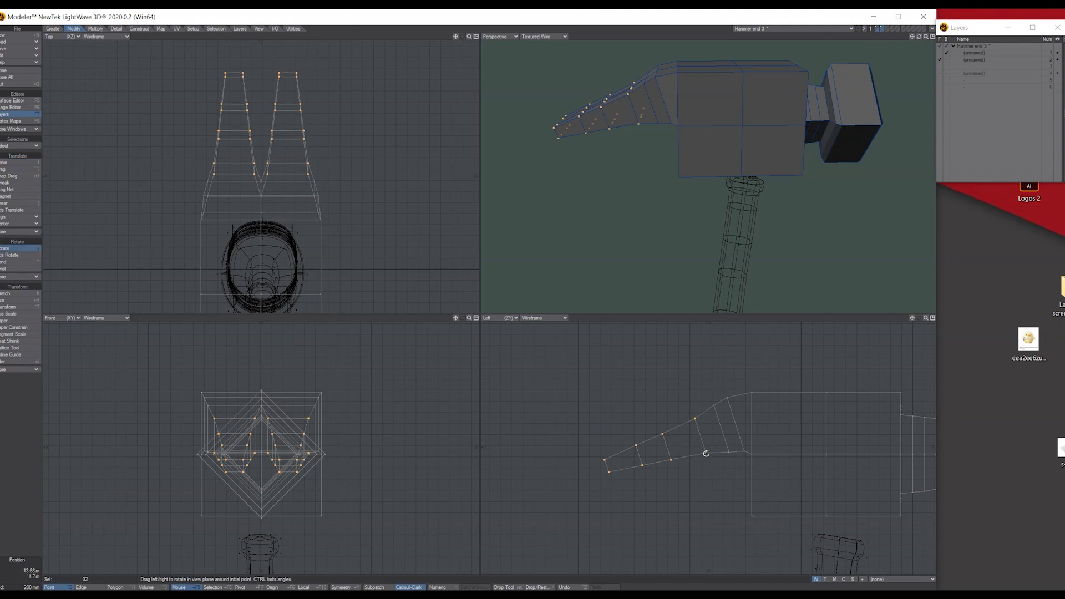
pyautogui.moveTo(706, 454)
pyautogui.mouseDown()
pyautogui.moveTo(689, 453)
pyautogui.moveTo(726, 454)
pyautogui.mouseUp()
pyautogui.press('t')
pyautogui.moveTo(645, 454); pyautogui.dragTo(657, 455)
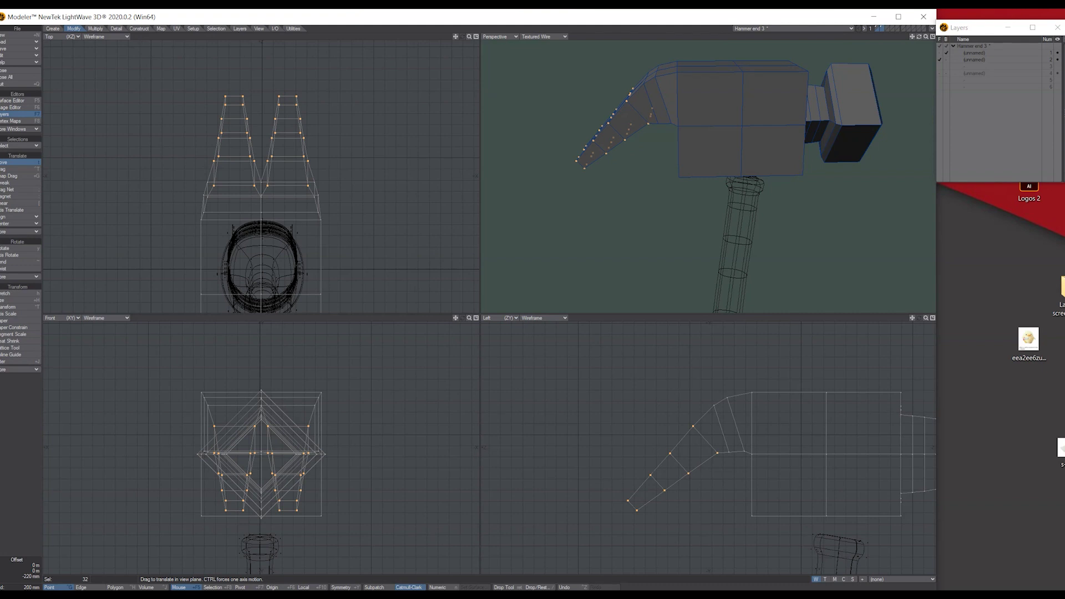
pyautogui.moveTo(919, 37); pyautogui.dragTo(879, 36)
pyautogui.moveTo(1004, 44); pyautogui.dragTo(1006, 43)
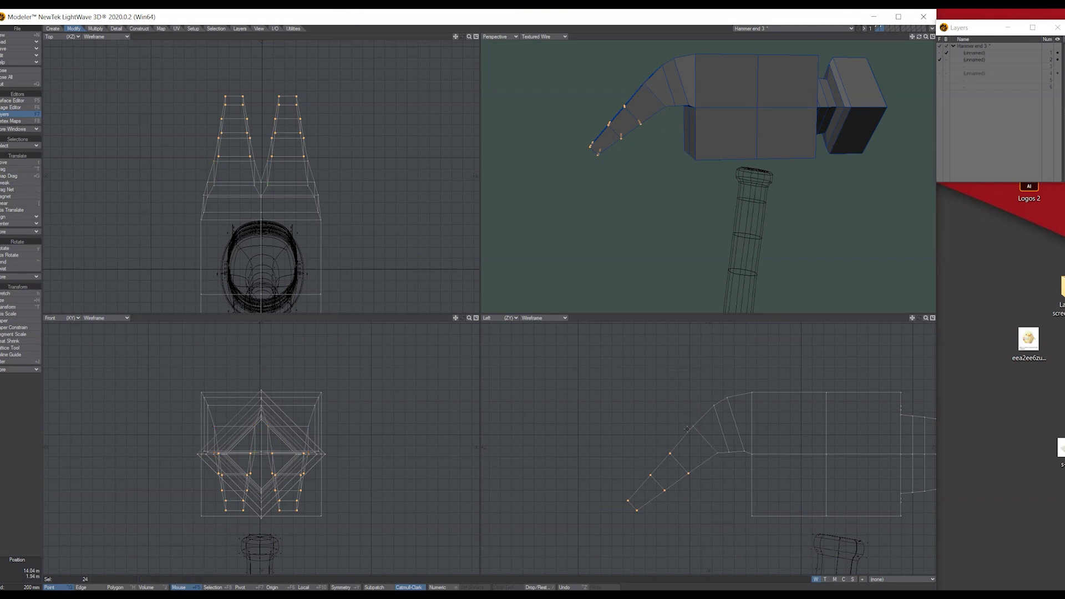
# Continue the claw bend by moving and rotating the outer three rows toward the head, then the outer two rows.
pyautogui.press('t')
pyautogui.moveTo(678, 456); pyautogui.dragTo(698, 442)
pyautogui.press('y')
pyautogui.press('Return')
pyautogui.click(704, 461)
pyautogui.press('t')
pyautogui.moveTo(673, 476); pyautogui.dragTo(676, 469)
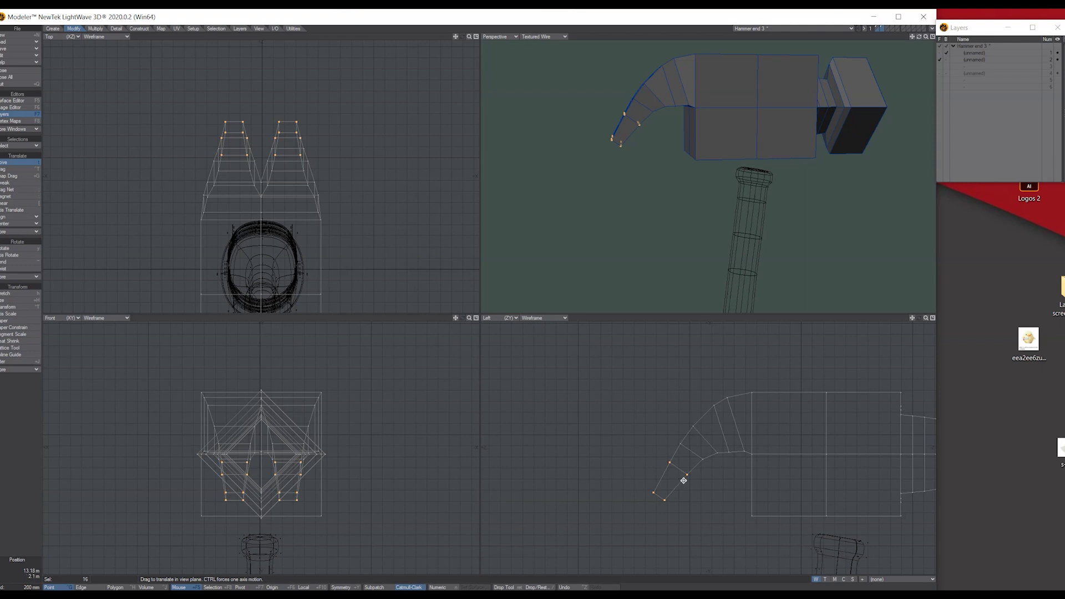
# Extend the claw-tip points downward and outward, and lasso and lower the middle claw row to even out the curve.
pyautogui.moveTo(919, 37)
pyautogui.mouseDown()
pyautogui.moveTo(993, 42)
pyautogui.moveTo(919, 37)
pyautogui.mouseUp()
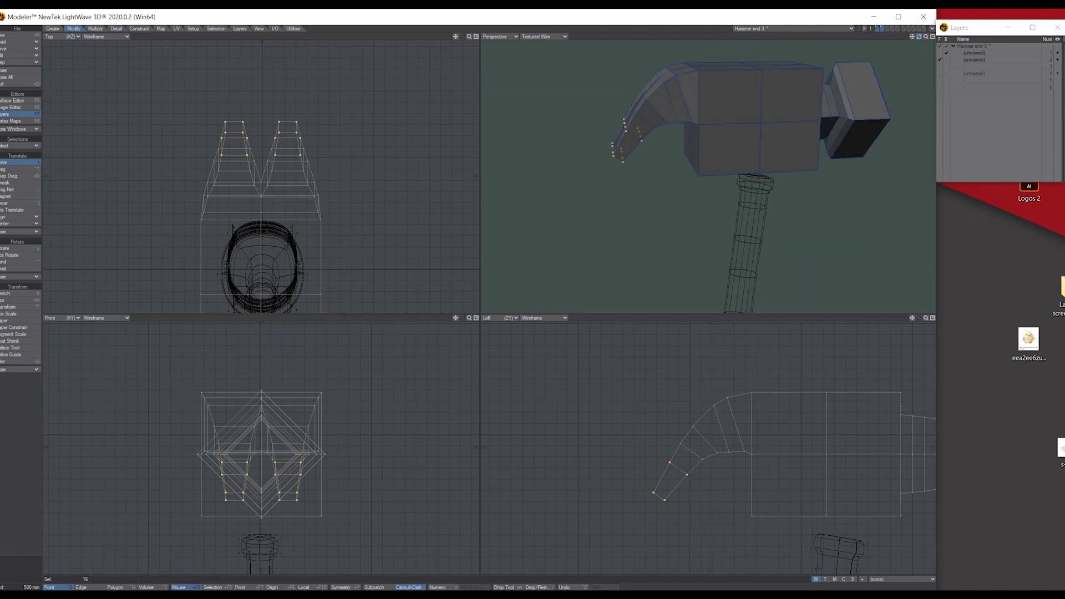
pyautogui.moveTo(647, 495); pyautogui.dragTo(640, 510)
pyautogui.press('Return')
pyautogui.moveTo(681, 491)
pyautogui.mouseDown(button='right')
pyautogui.moveTo(660, 472)
pyautogui.moveTo(621, 534)
pyautogui.moveTo(650, 463)
pyautogui.moveTo(683, 441)
pyautogui.moveTo(697, 464)
pyautogui.mouseUp(button='right')
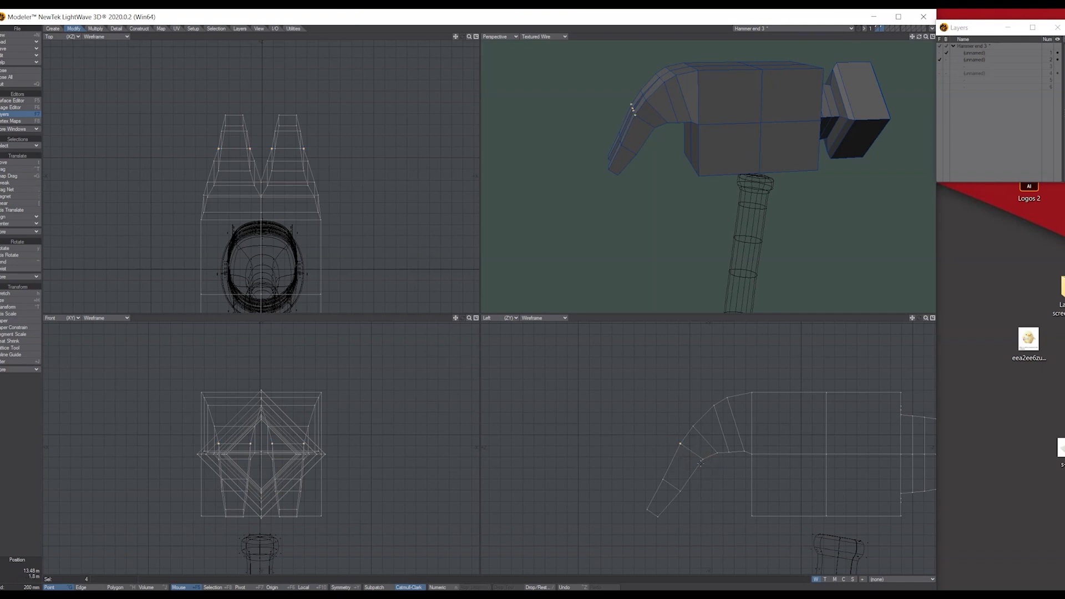
pyautogui.press('t')
pyautogui.moveTo(696, 464); pyautogui.dragTo(693, 473)
pyautogui.press('Return')
# Deselect the points and examine the bent claws with subpatches temporarily enabled.
pyautogui.click(843, 218)
pyautogui.press('Tab')
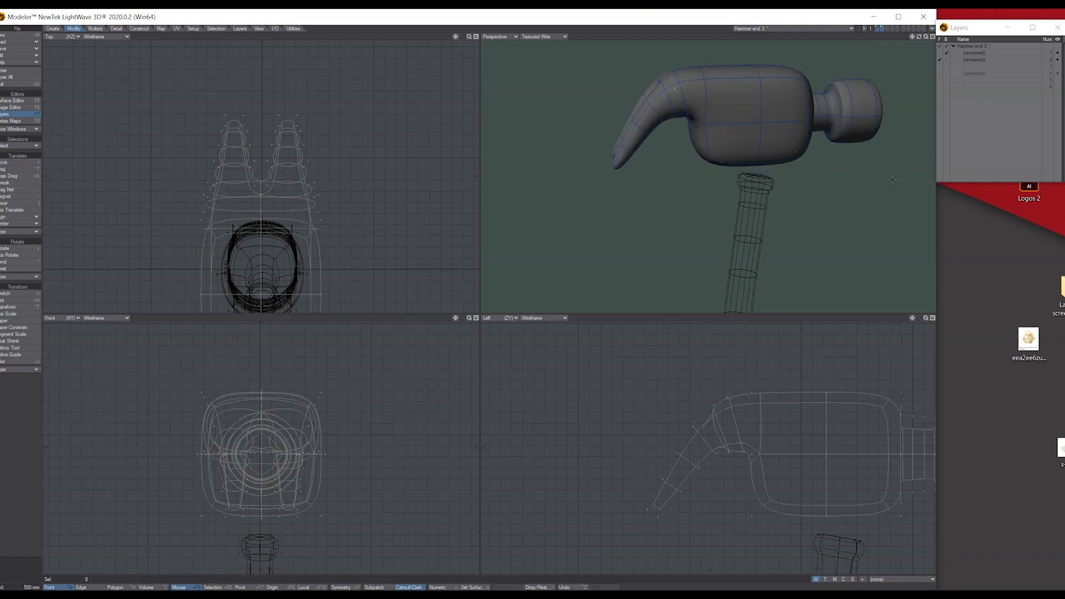
pyautogui.moveTo(918, 37)
pyautogui.mouseDown()
pyautogui.moveTo(1054, 38)
pyautogui.moveTo(918, 38)
pyautogui.mouseUp()
pyautogui.press('Tab')
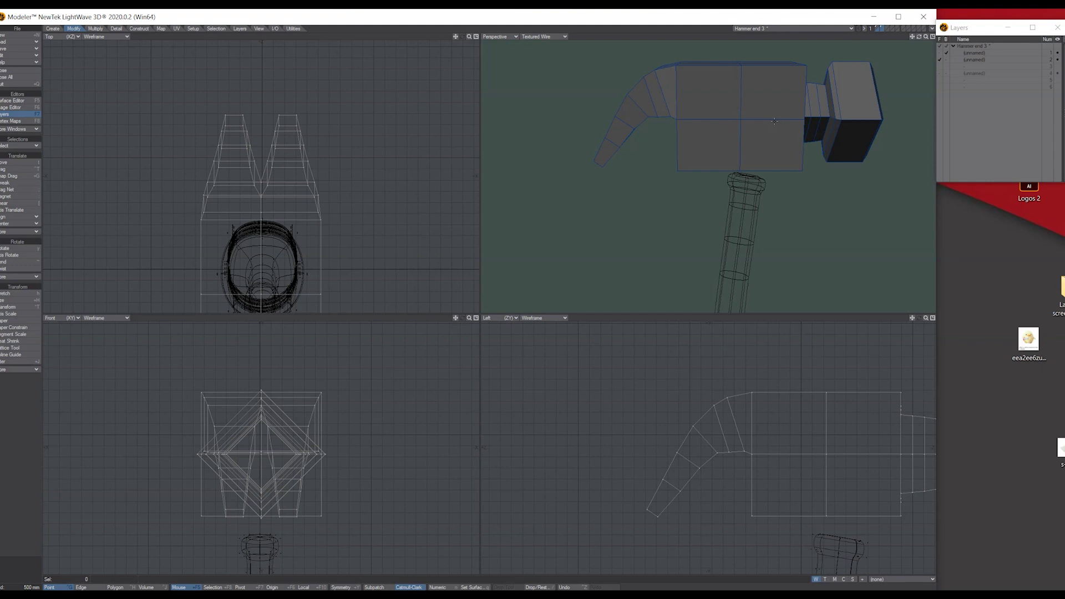
# Chamfer the centre point on the underside of the head into a diamond-shaped polygon.
pyautogui.moveTo(919, 36); pyautogui.dragTo(919, 12)
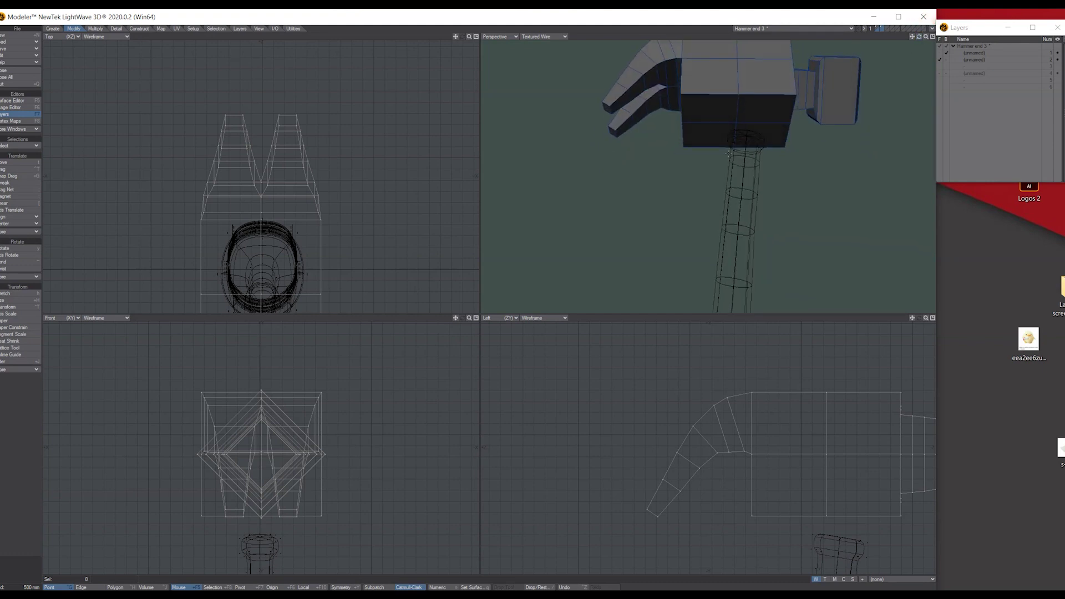
pyautogui.click(732, 121)
pyautogui.click(96, 28)
pyautogui.click(14, 169)
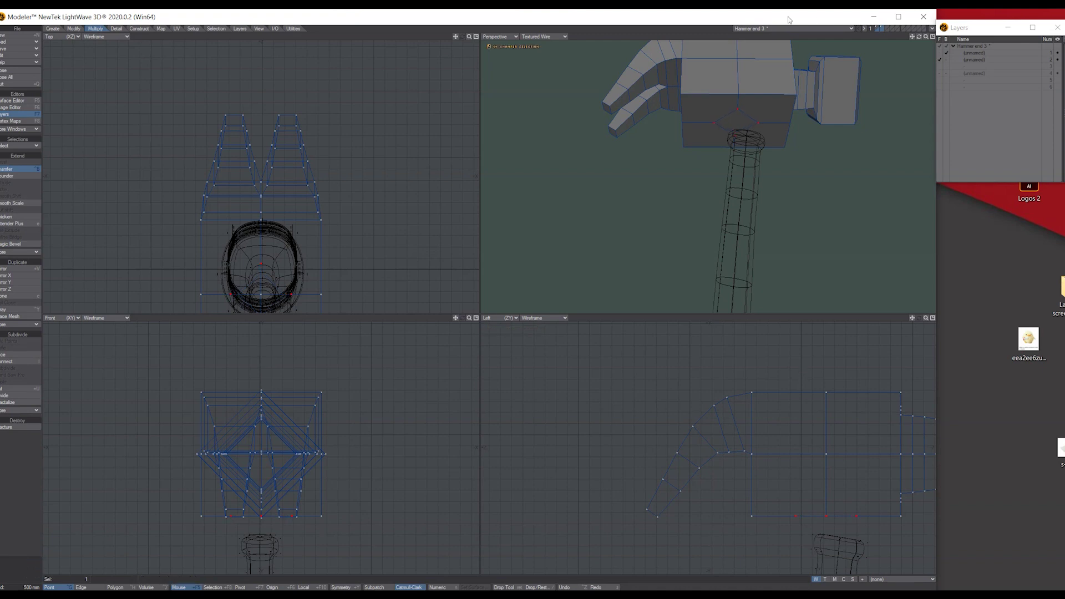
pyautogui.moveTo(919, 36); pyautogui.dragTo(912, 61)
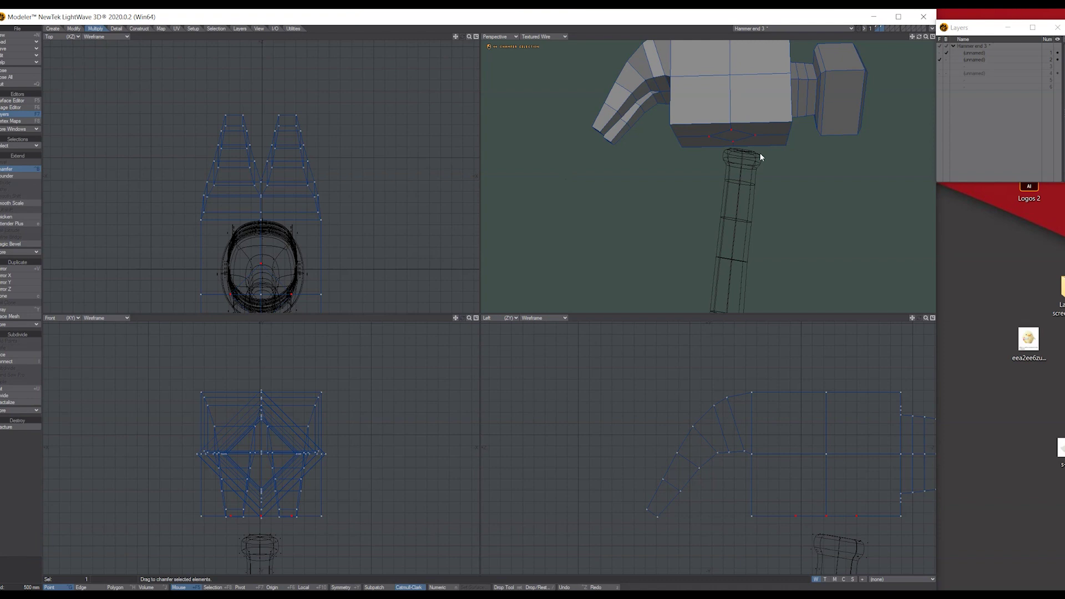
pyautogui.press('Return')
pyautogui.press('space')
pyautogui.press('space')
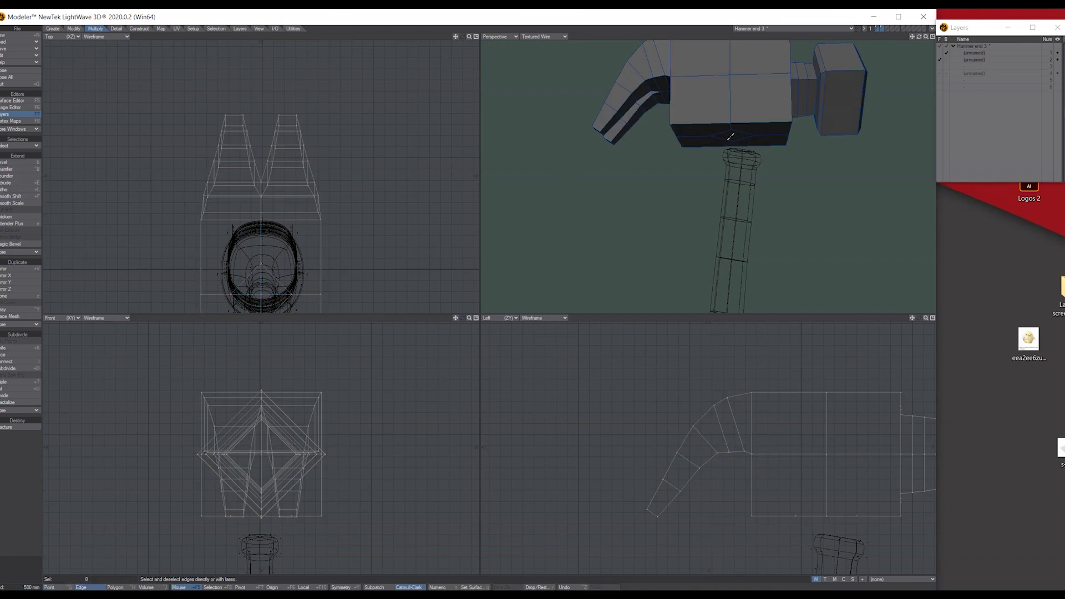
# Multishift the underside diamond polygon downward twice, the last shift about 336 mm with 6 mm inset, to form a collar above the handle, and deselect.
pyautogui.click(731, 136)
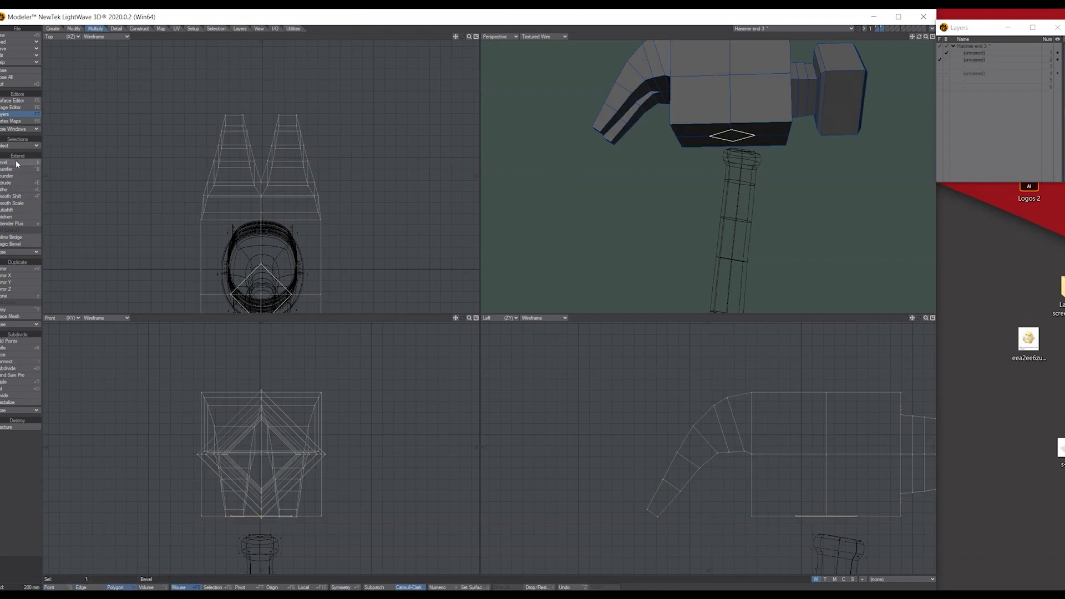
pyautogui.click(20, 209)
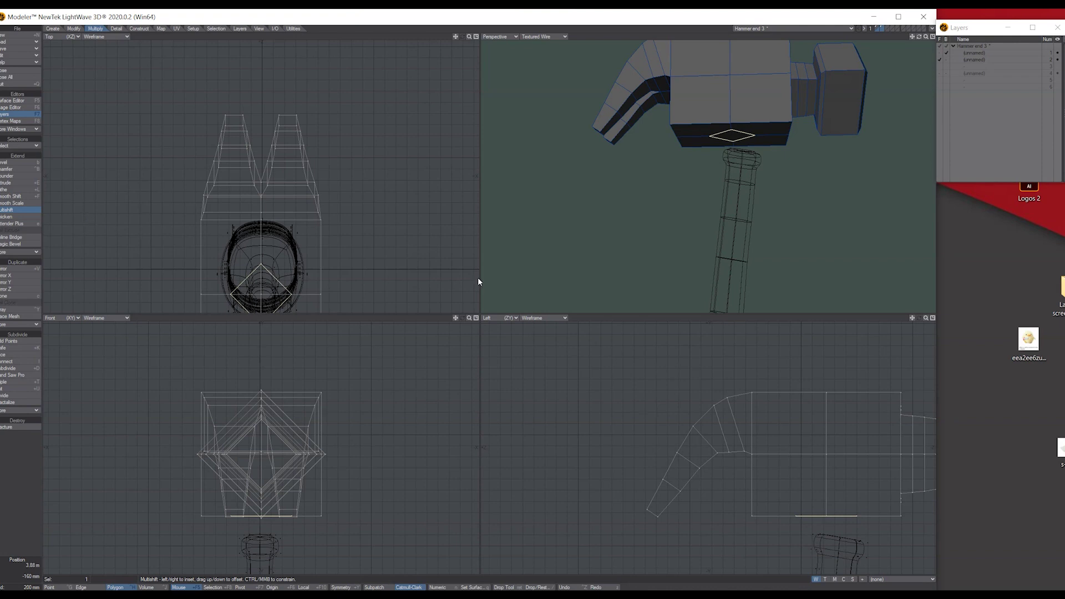
pyautogui.press('n')
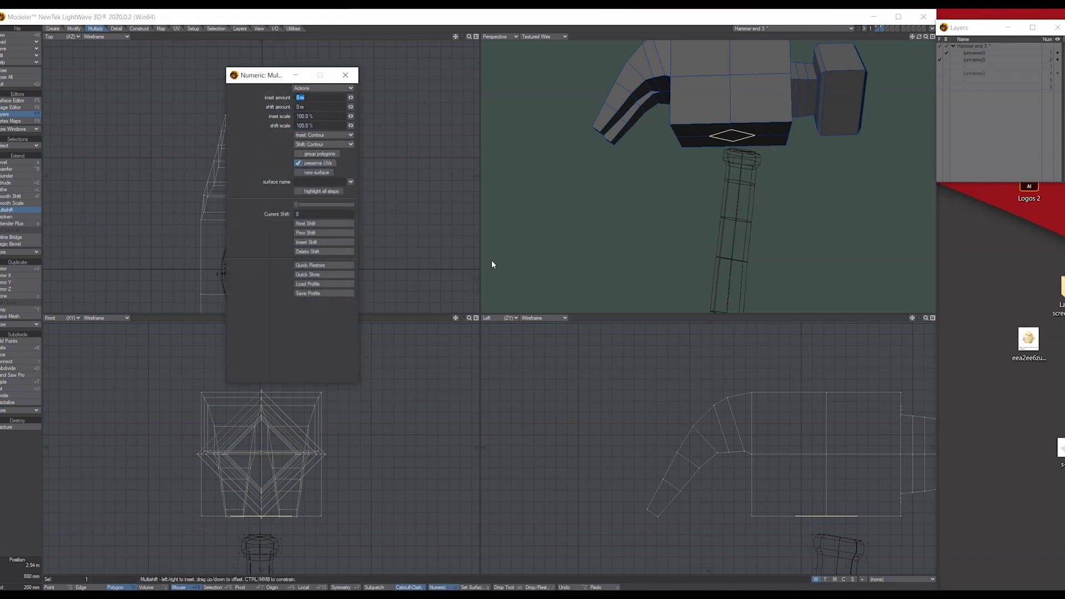
pyautogui.moveTo(654, 361); pyautogui.dragTo(652, 341)
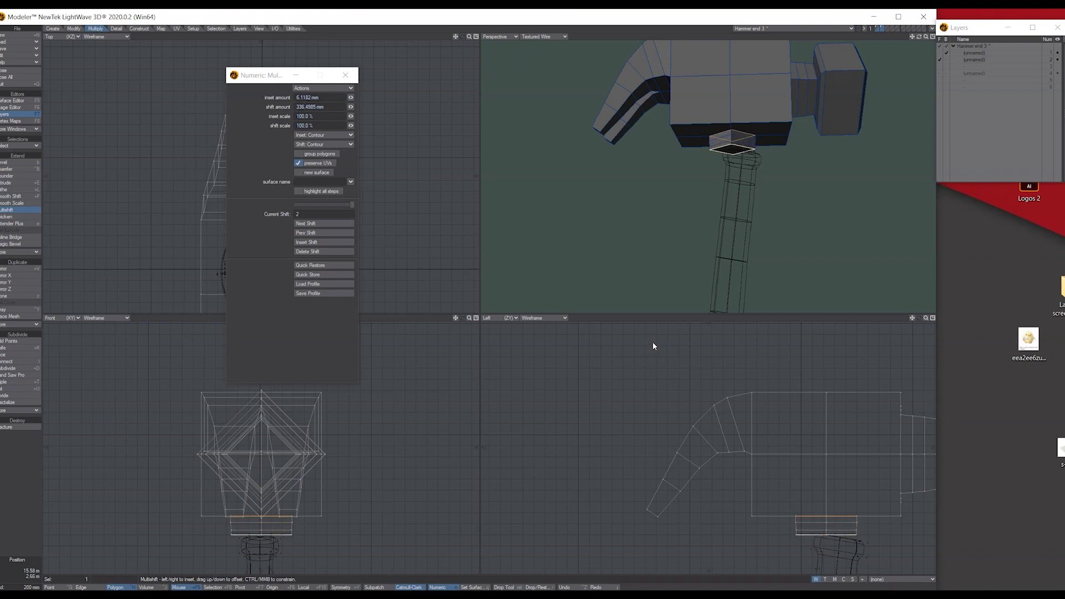
pyautogui.click(348, 76)
pyautogui.press('/')
# Examine the head, claws and new collar from several angles, comparing the subpatch-smoothed and unsmoothed shapes.
pyautogui.press('Tab')
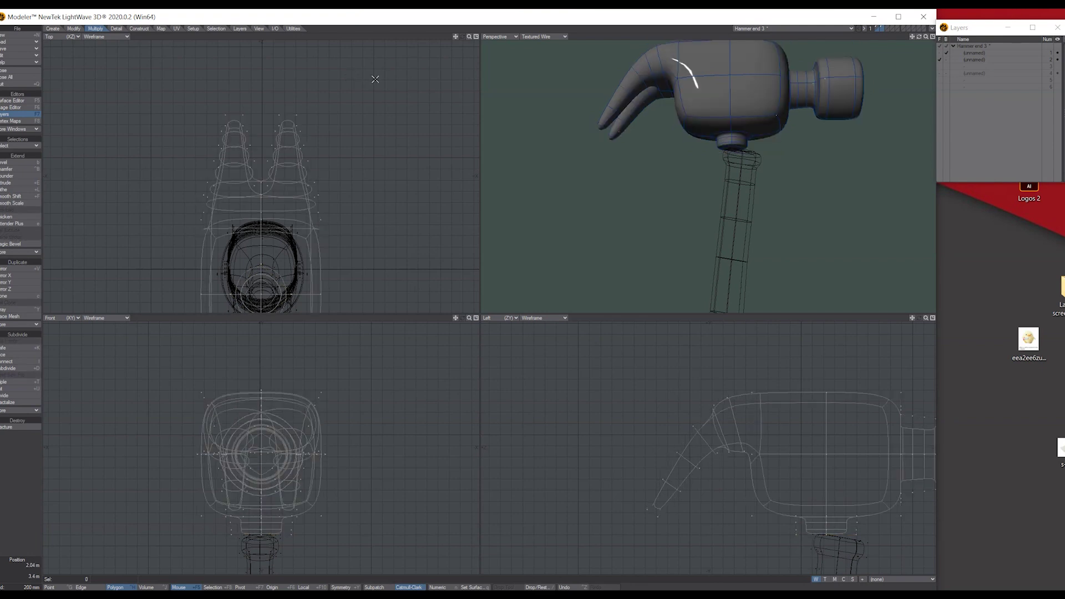
pyautogui.press('Tab')
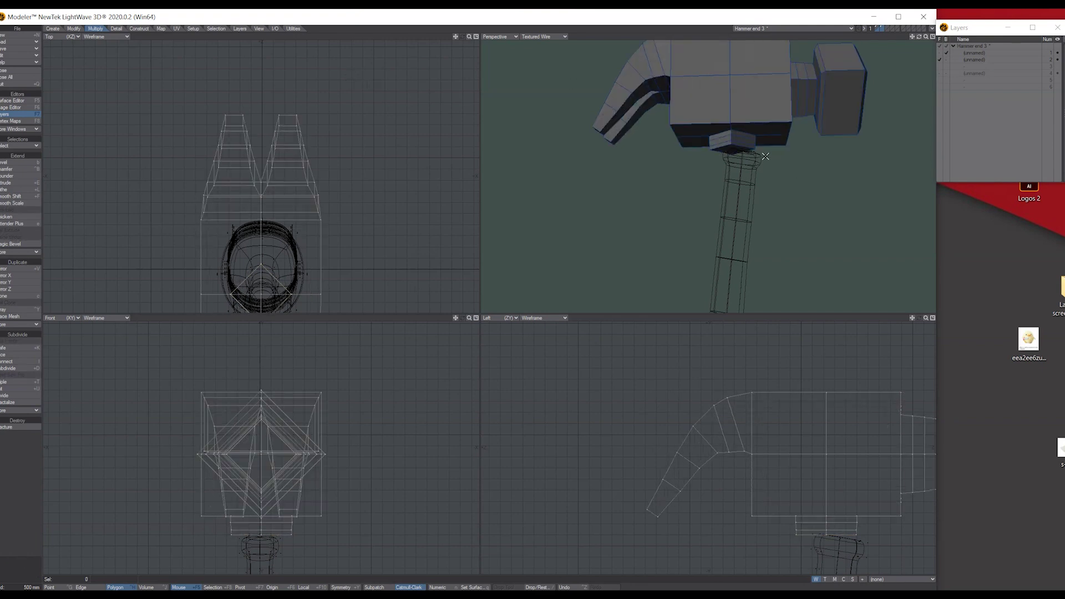
pyautogui.moveTo(915, 38); pyautogui.dragTo(919, 36)
pyautogui.press('Tab')
pyautogui.press('Tab')
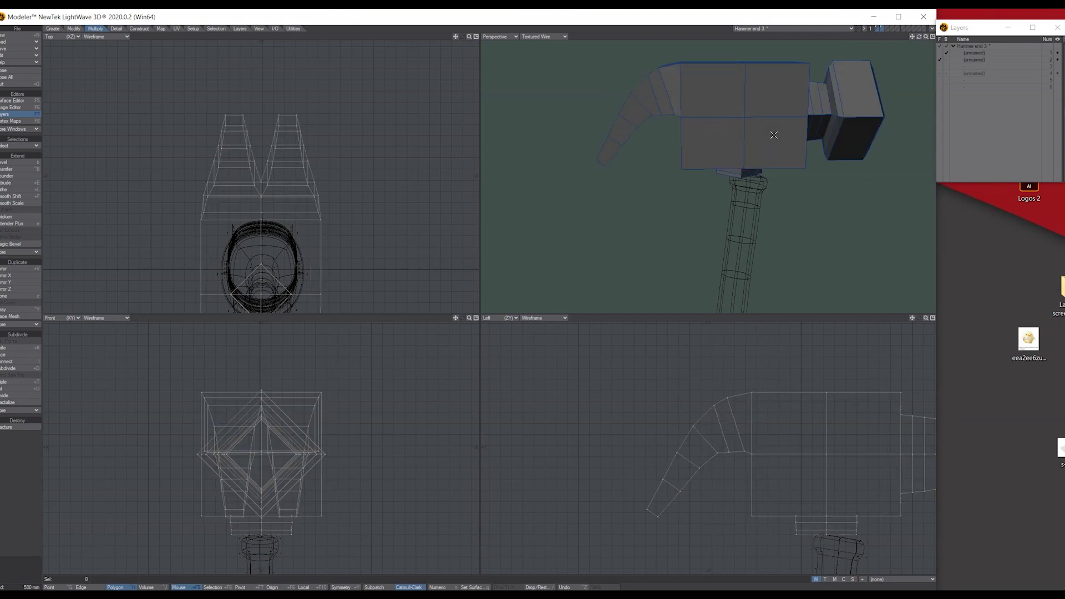
pyautogui.press('Tab')
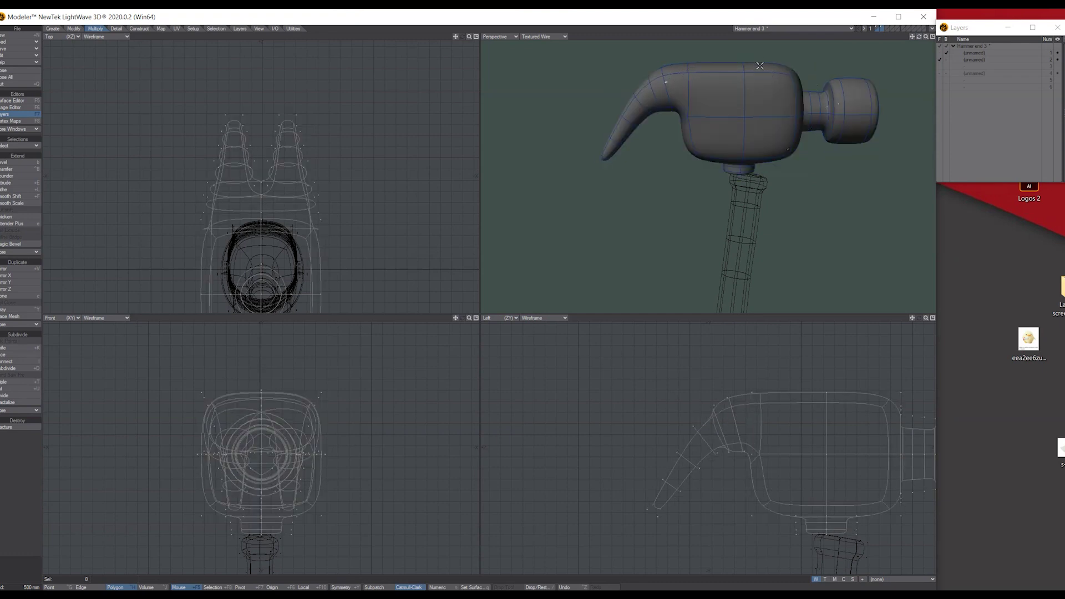
pyautogui.moveTo(921, 37); pyautogui.dragTo(919, 36)
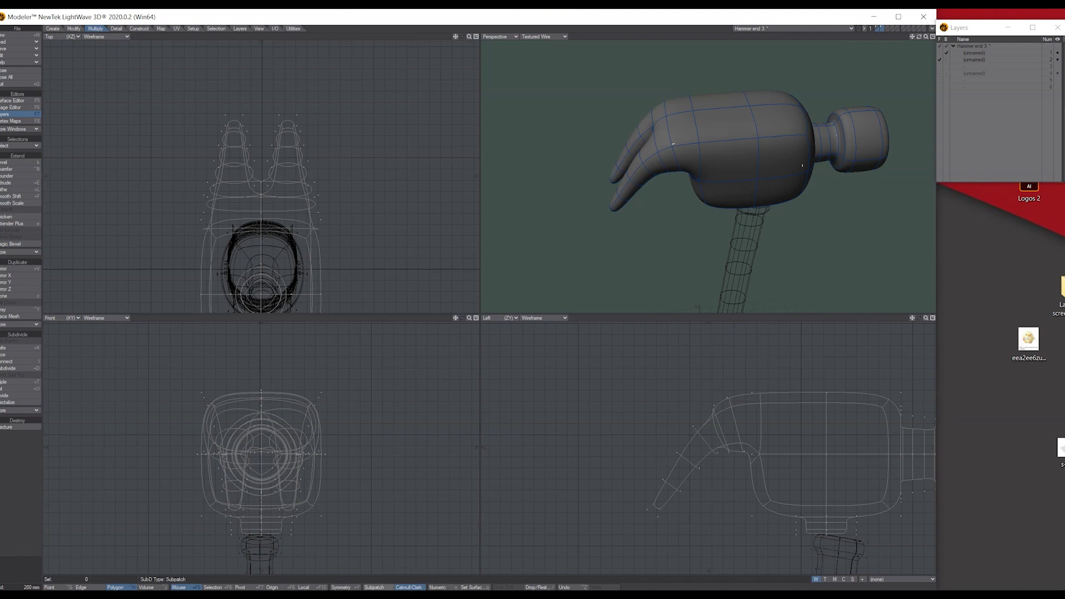
pyautogui.moveTo(918, 38); pyautogui.dragTo(655, 161)
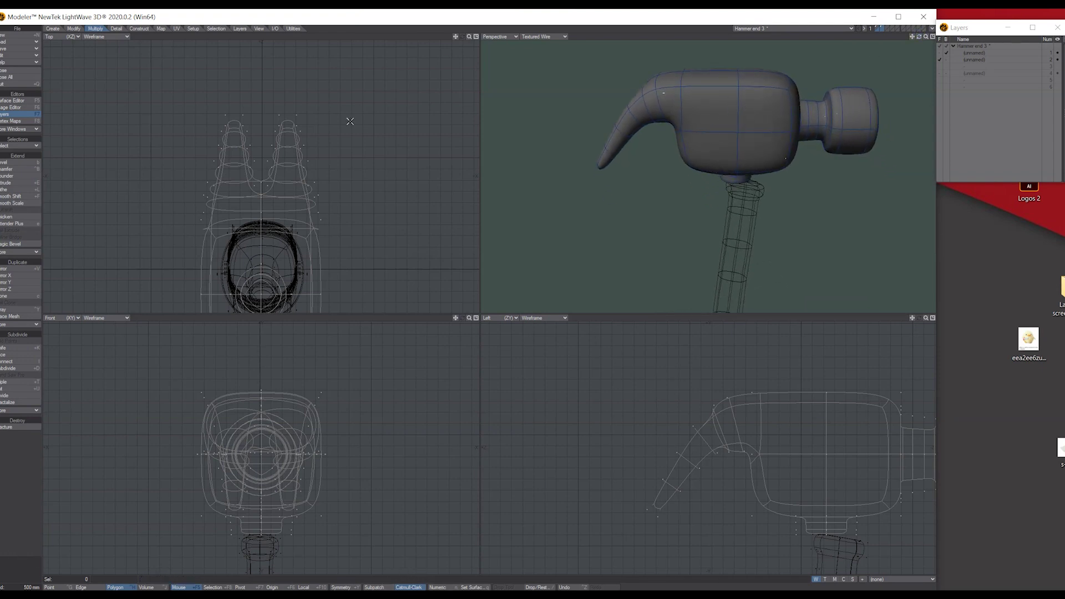
# Add an edge loop around the head and claws near the top edge with Edit Edges, checking it with subpatches.
pyautogui.press('[')
pyautogui.click(116, 30)
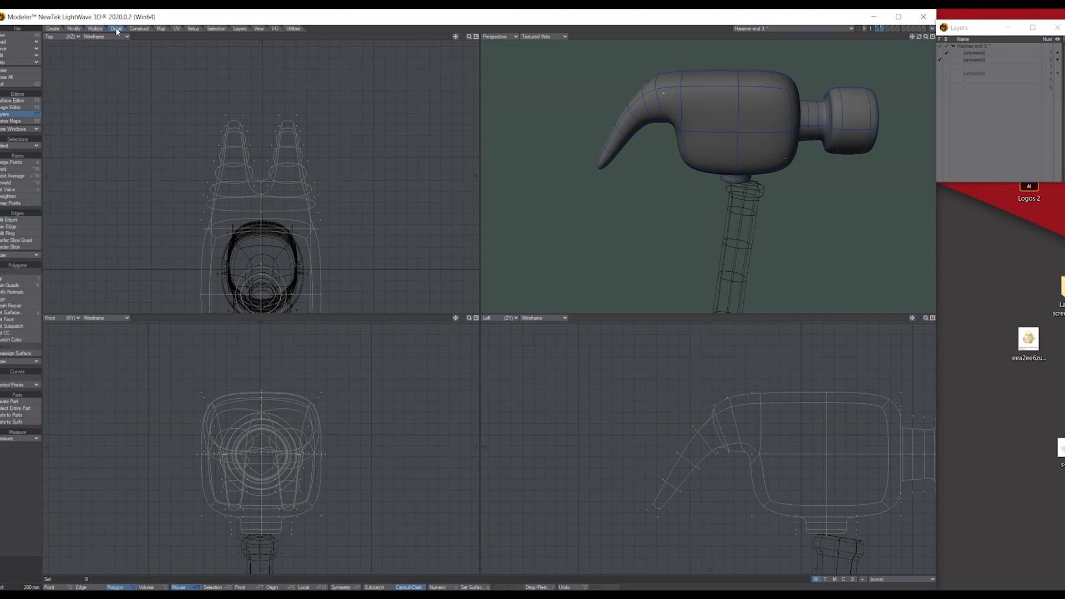
pyautogui.click(11, 220)
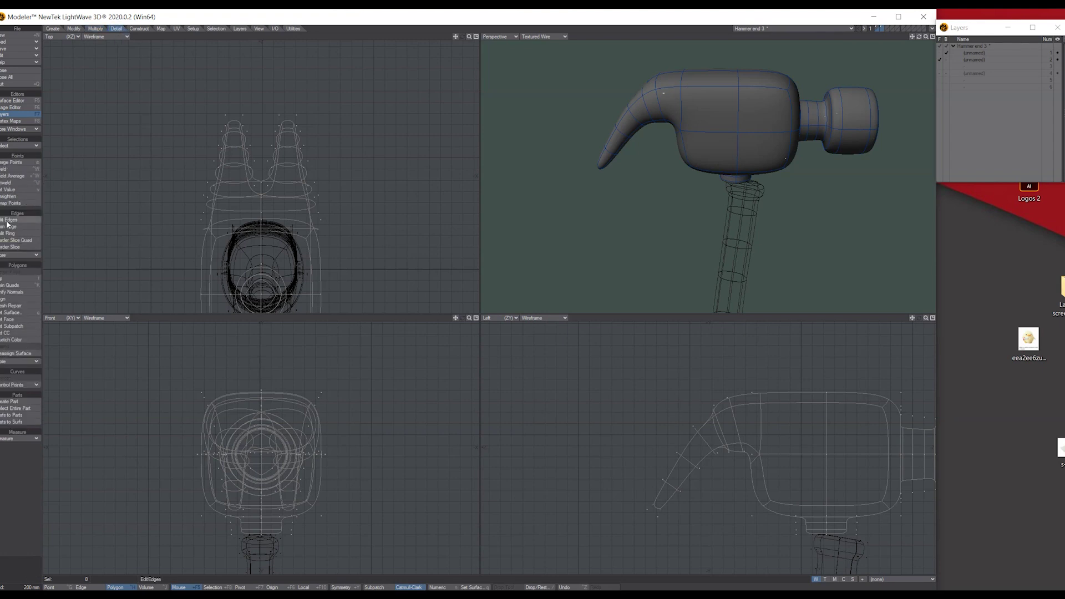
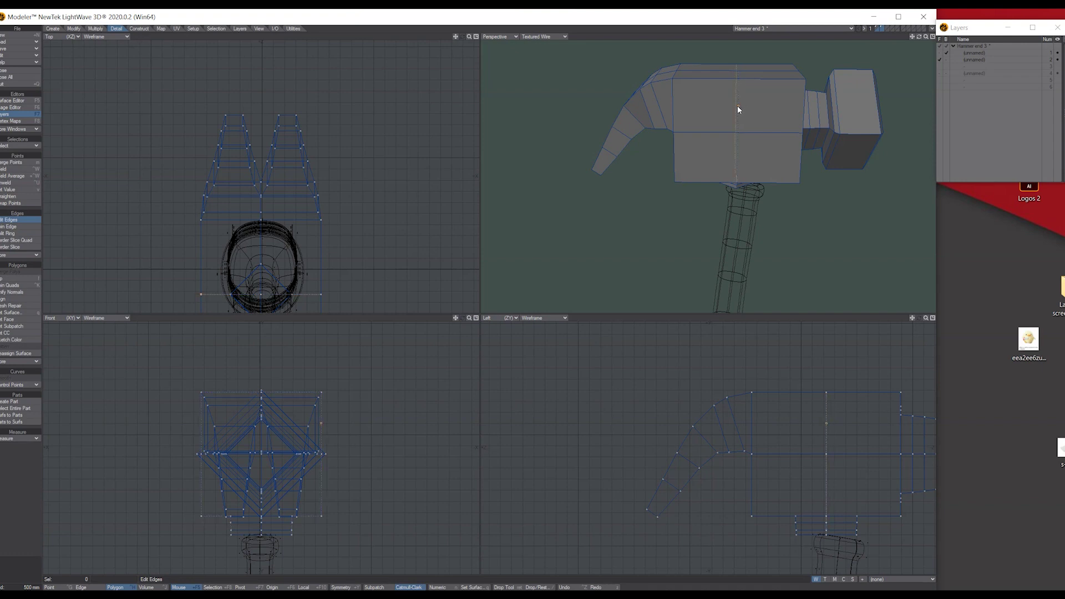
pyautogui.click(738, 109)
pyautogui.press('Tab')
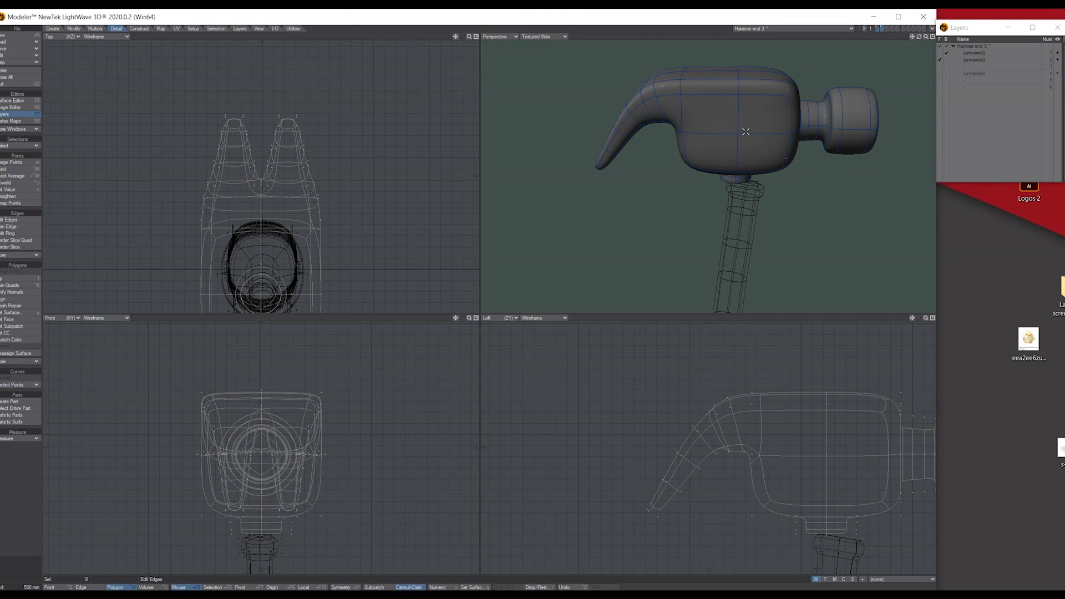
pyautogui.press('Tab')
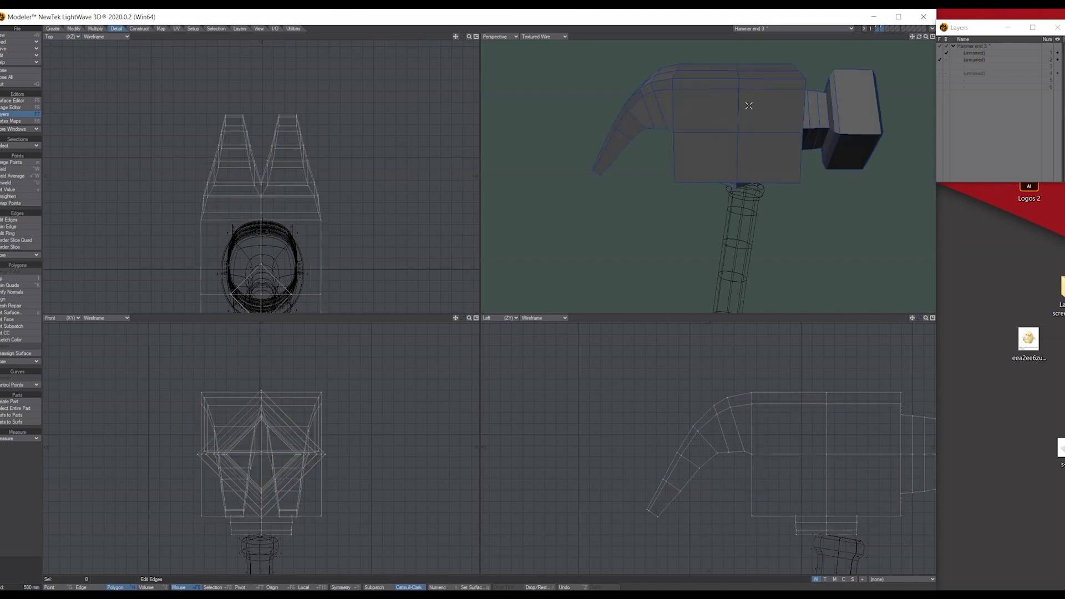
pyautogui.press('Tab')
pyautogui.press('Tab')
# Add a second edge loop just below the first one on the head's upper half and inspect the smoothed result.
pyautogui.click(18, 220)
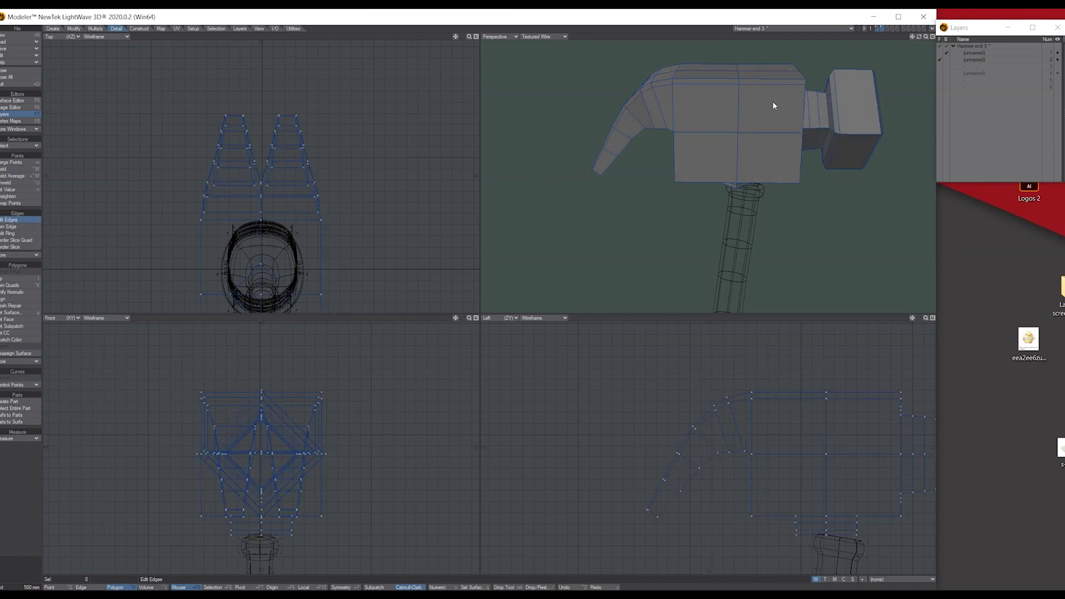
pyautogui.click(738, 108)
pyautogui.moveTo(744, 97); pyautogui.dragTo(737, 102)
pyautogui.press('Return')
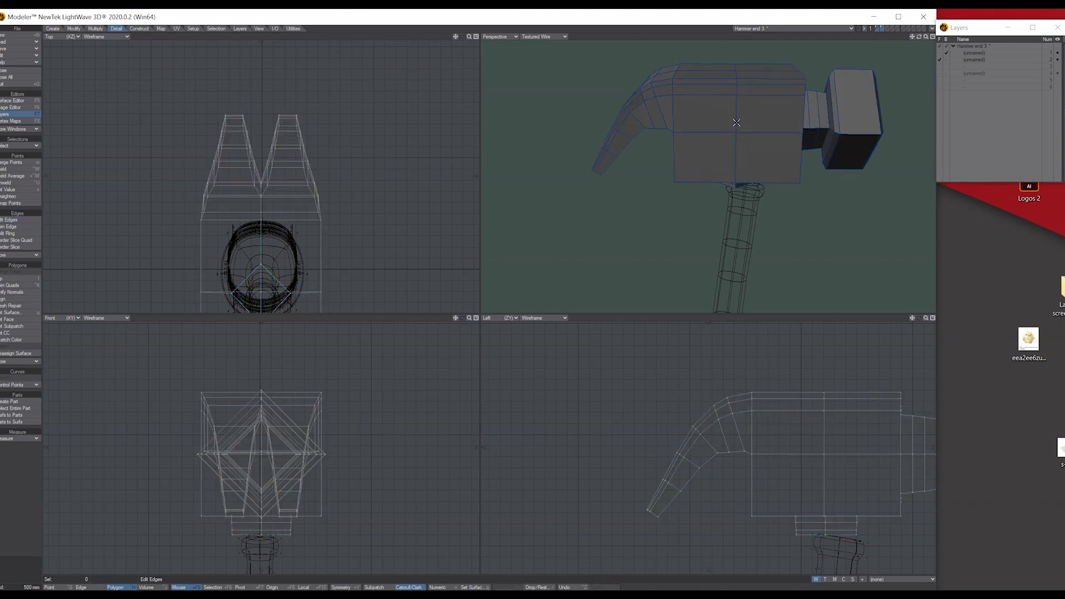
pyautogui.press('Tab')
pyautogui.moveTo(919, 36); pyautogui.dragTo(876, 36)
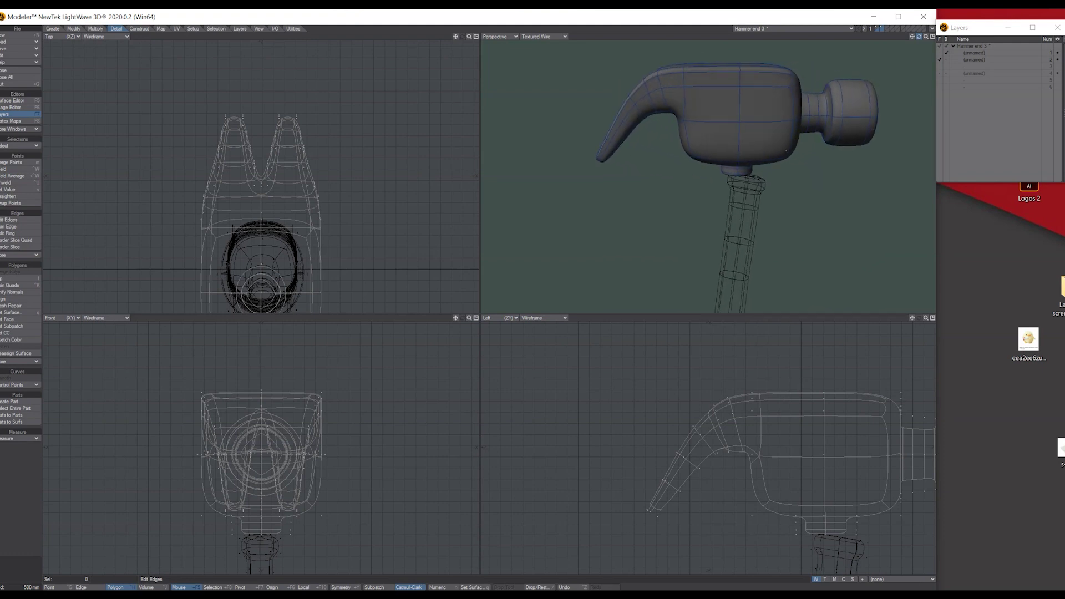
# Add two edge loops to the head's lower half with Edit Edges, one close to the bottom edge, and turn subpatches on.
pyautogui.click(14, 220)
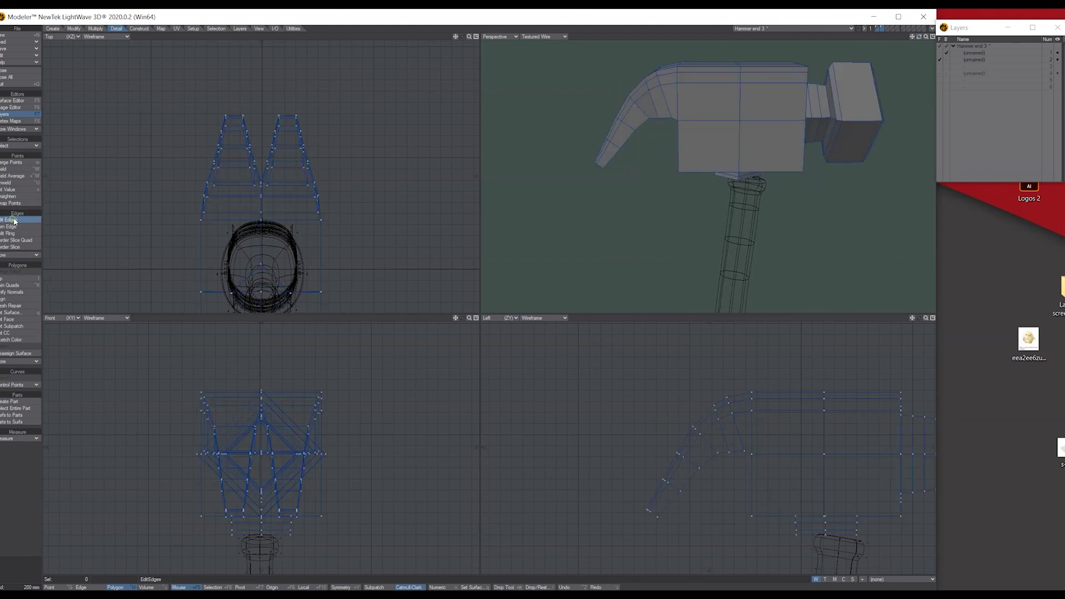
pyautogui.click(740, 148)
pyautogui.moveTo(743, 163); pyautogui.dragTo(782, 209)
pyautogui.click(741, 145)
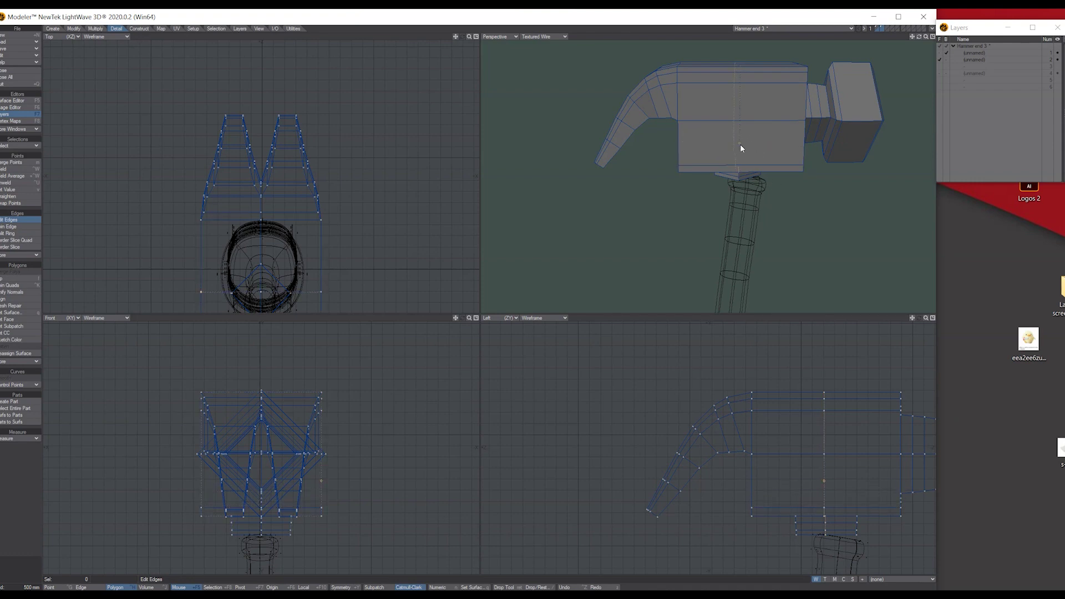
pyautogui.moveTo(738, 144); pyautogui.dragTo(779, 183)
pyautogui.press('Tab')
pyautogui.press('Tab')
pyautogui.press('Tab')
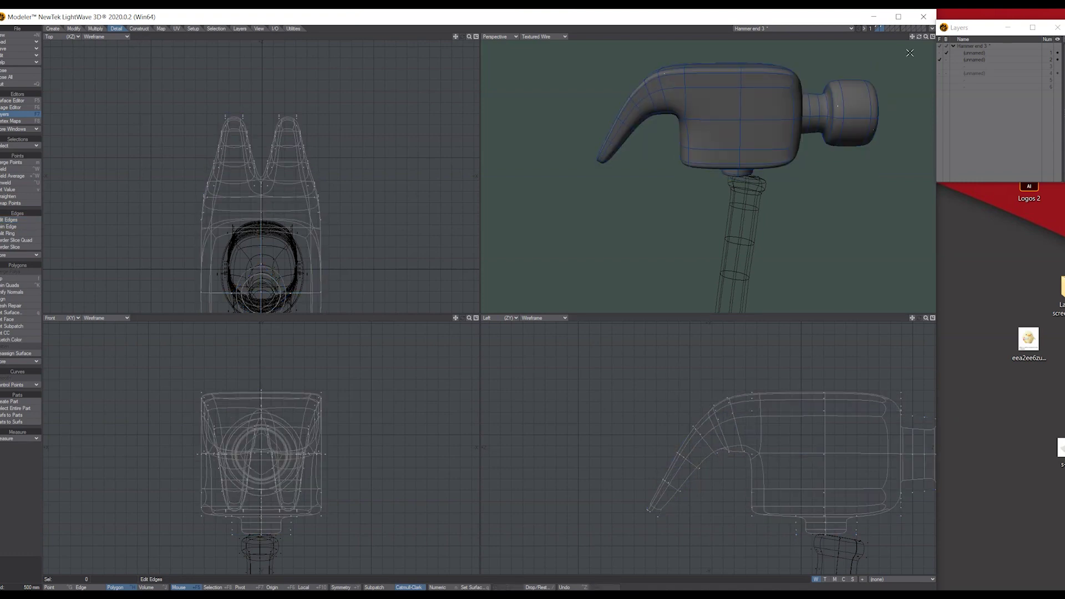
# Add an edge loop around the hammer's striking end near the neck side with Edit Edges, and turn subpatches back on.
pyautogui.moveTo(919, 37); pyautogui.dragTo(810, 128)
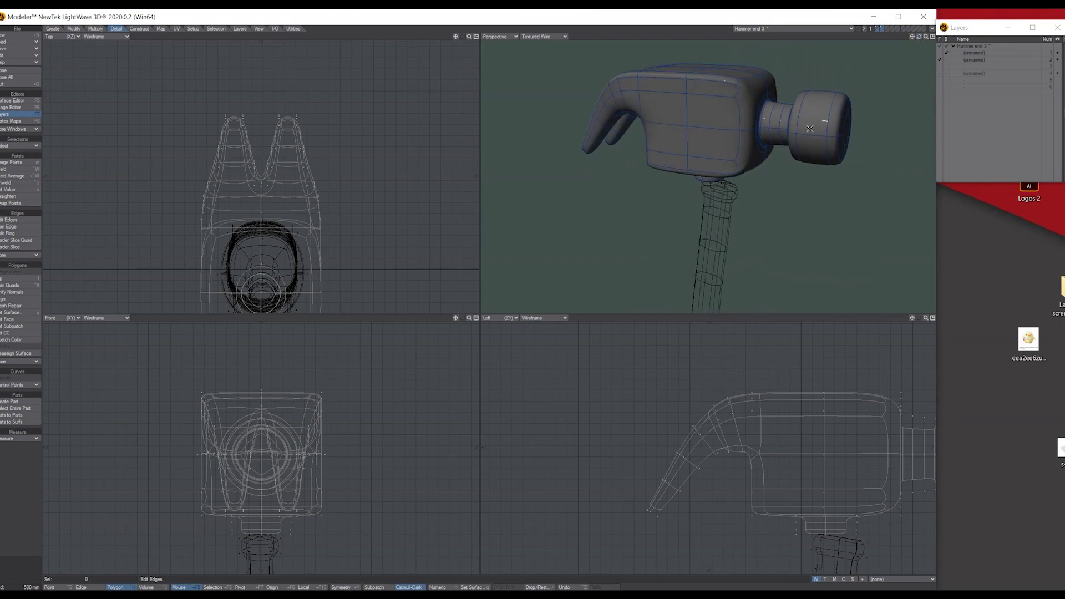
pyautogui.click(9, 219)
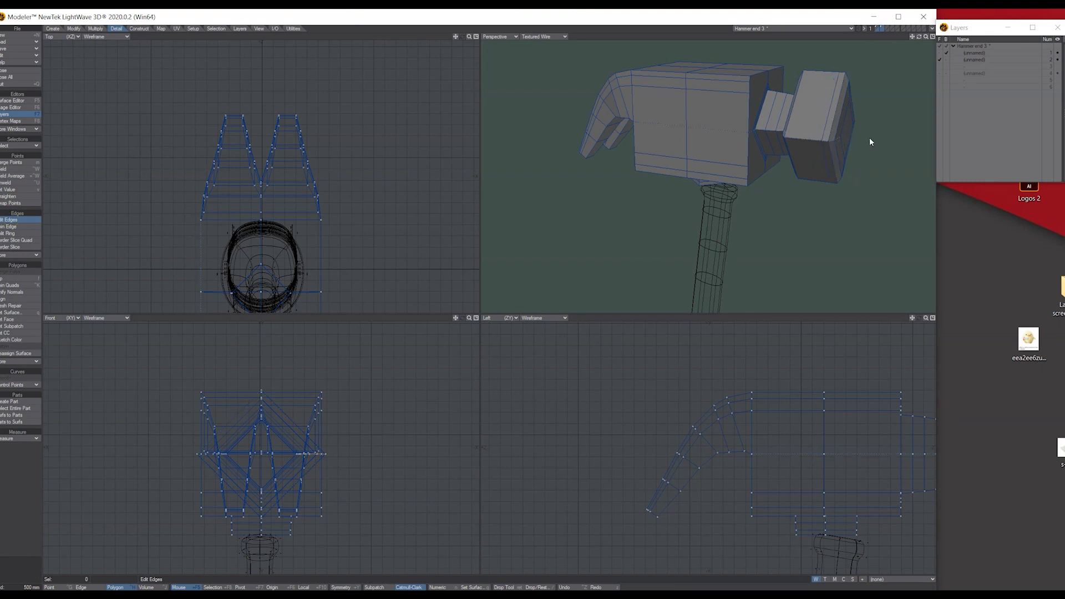
pyautogui.click(798, 142)
pyautogui.press('Tab')
pyautogui.moveTo(918, 37); pyautogui.dragTo(809, 139)
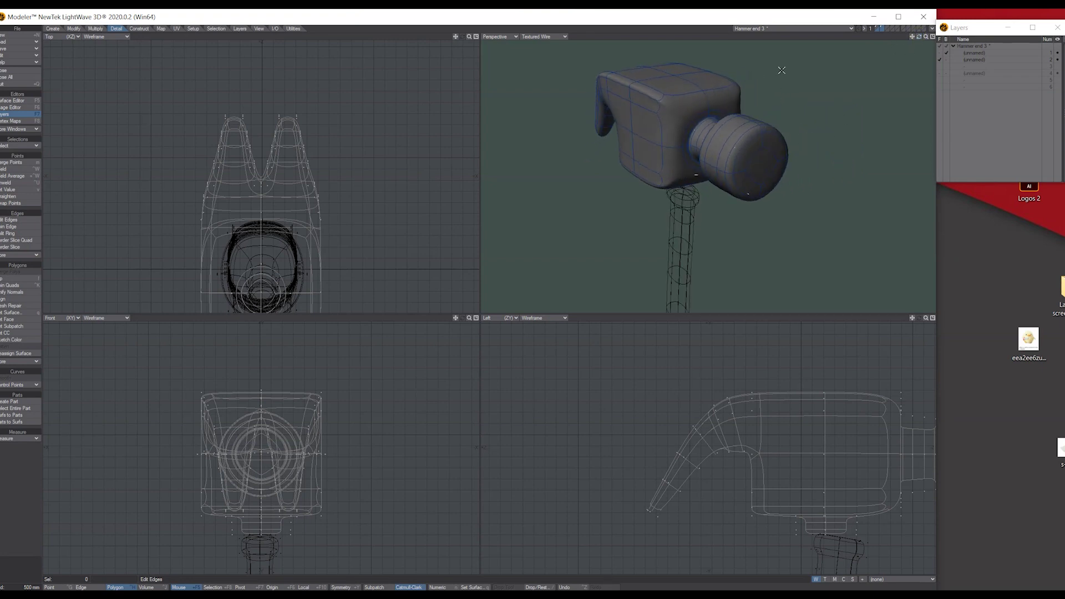
# Try adding two vertical edge loops around the head, one near the claws and one near the neck, comparing smoothed and unsmoothed shapes.
pyautogui.moveTo(919, 36)
pyautogui.mouseDown()
pyautogui.moveTo(951, 42)
pyautogui.moveTo(937, 39)
pyautogui.mouseUp()
pyautogui.click(10, 221)
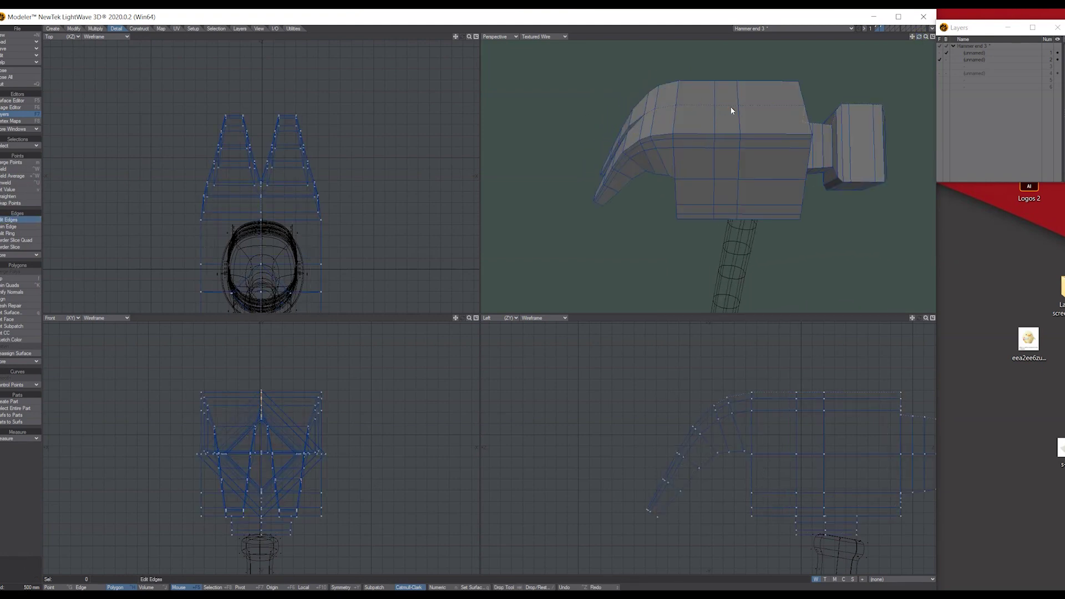
pyautogui.click(691, 109)
pyautogui.moveTo(648, 108); pyautogui.dragTo(659, 107)
pyautogui.moveTo(772, 109); pyautogui.dragTo(810, 107)
pyautogui.press('Tab')
pyautogui.press('Tab')
pyautogui.press('Tab')
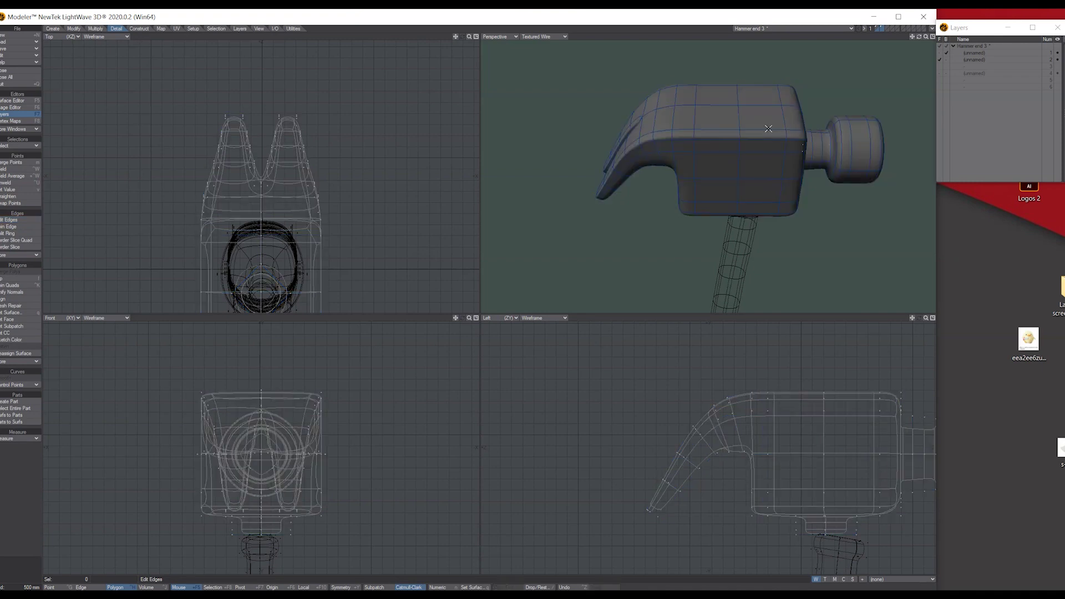
# Remove the two vertical edge loops near the ends of the head with Edit Edges and restore the subpatch smoothing.
pyautogui.moveTo(919, 36); pyautogui.dragTo(578, 109)
pyautogui.click(29, 219)
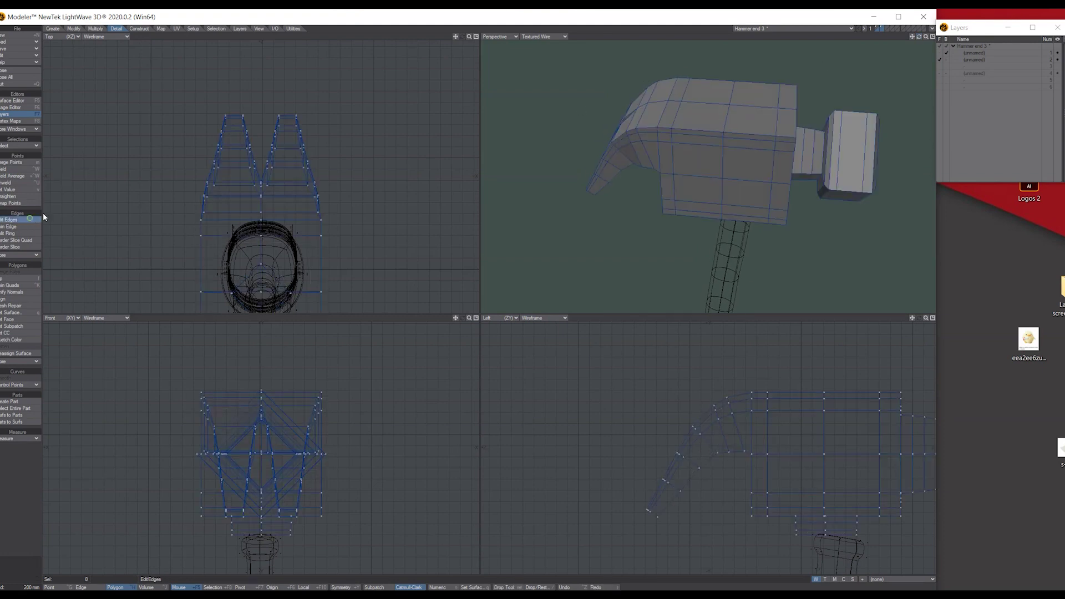
pyautogui.click(776, 123)
pyautogui.click(676, 114)
pyautogui.press('Tab')
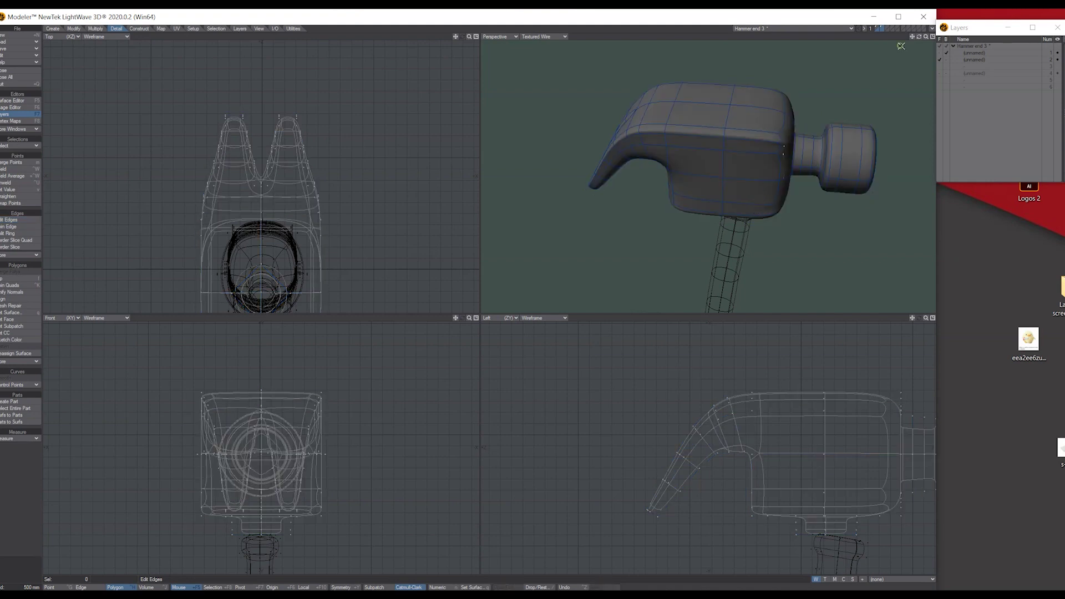
# Select the points of the head's lower part and collar and stretch them to 75% width about their local centre.
pyautogui.moveTo(919, 38); pyautogui.dragTo(908, 47)
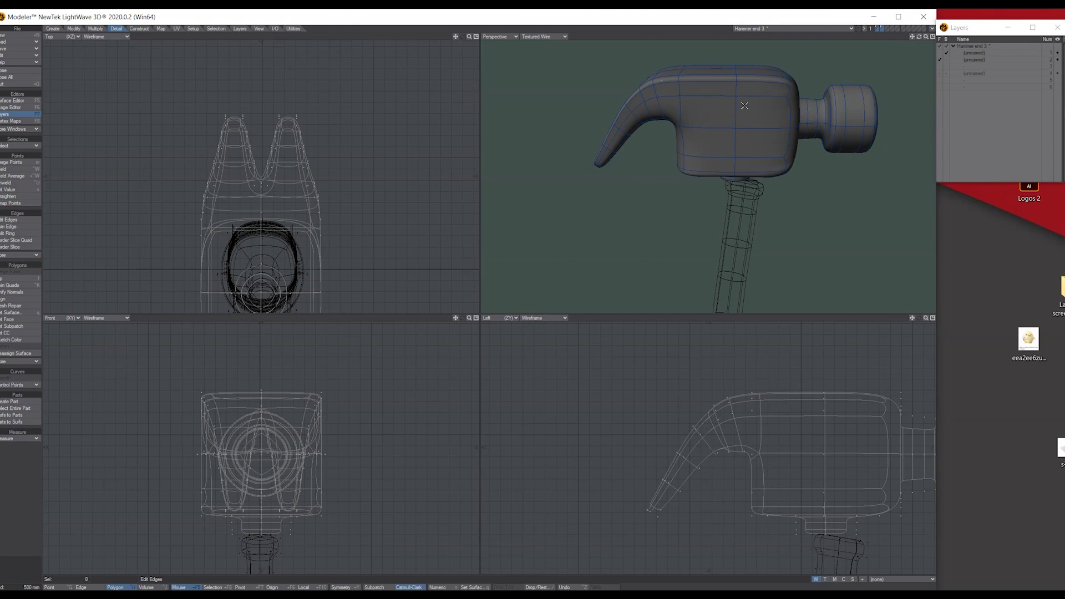
pyautogui.moveTo(919, 37); pyautogui.dragTo(906, 0)
pyautogui.moveTo(912, 318); pyautogui.dragTo(802, 302)
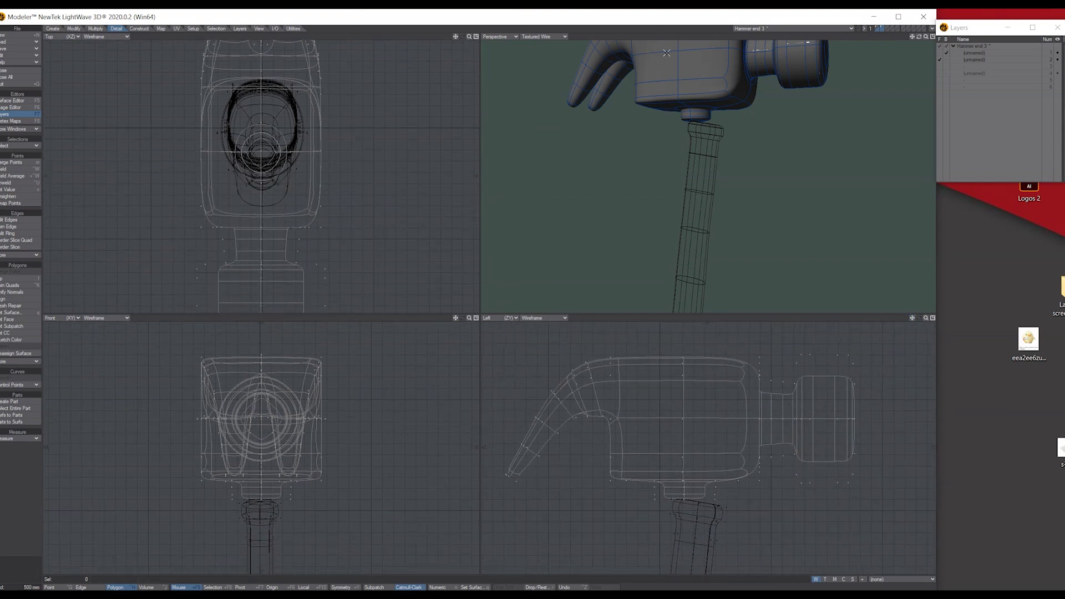
pyautogui.hotkey('ctrl', 'g')
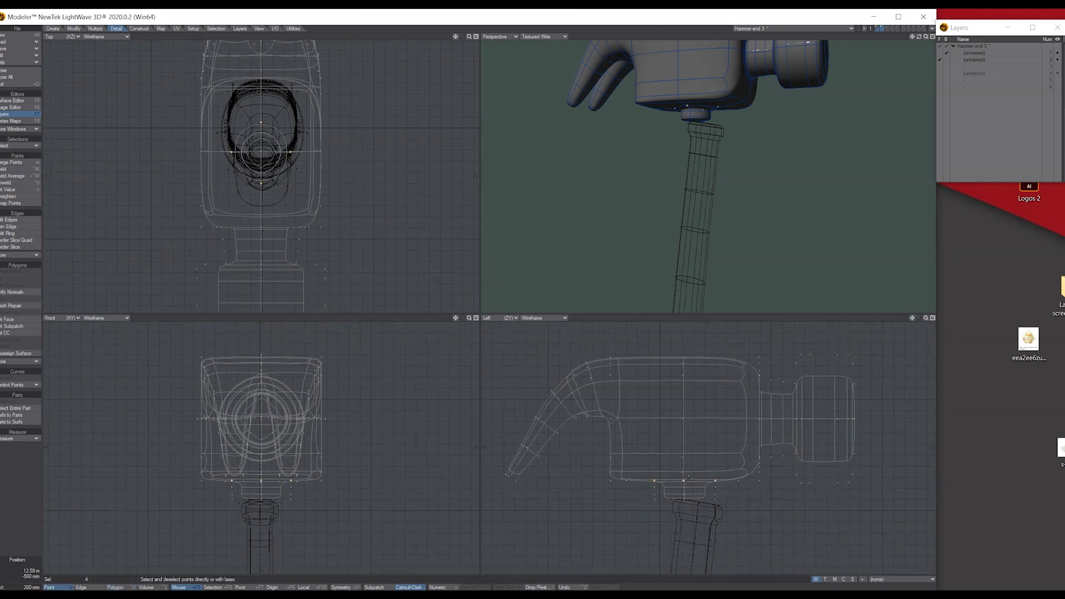
pyautogui.moveTo(739, 491)
pyautogui.mouseDown(button='right')
pyautogui.moveTo(672, 458)
pyautogui.moveTo(732, 501)
pyautogui.moveTo(732, 478)
pyautogui.mouseUp(button='right')
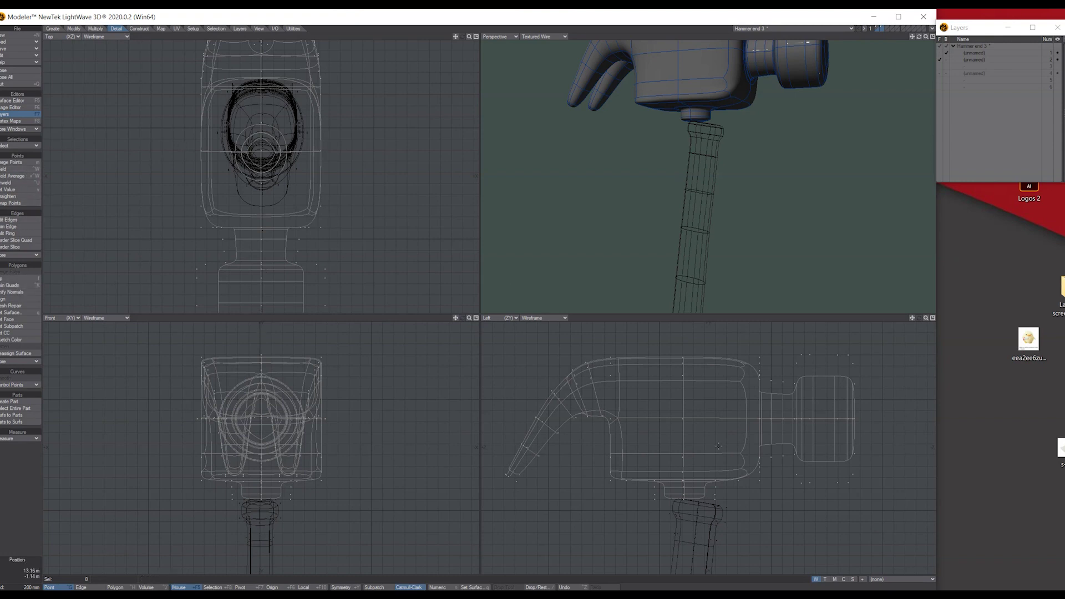
pyautogui.moveTo(598, 443)
pyautogui.mouseDown()
pyautogui.moveTo(729, 443)
pyautogui.moveTo(722, 515)
pyautogui.moveTo(616, 505)
pyautogui.moveTo(590, 461)
pyautogui.moveTo(594, 443)
pyautogui.mouseUp()
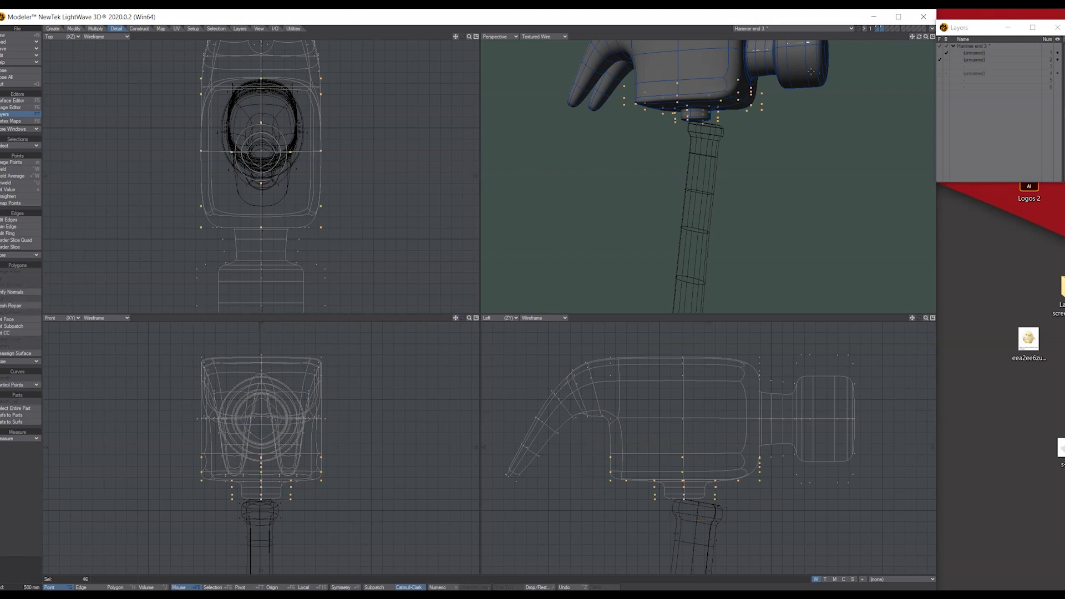
pyautogui.moveTo(916, 38); pyautogui.dragTo(905, 76)
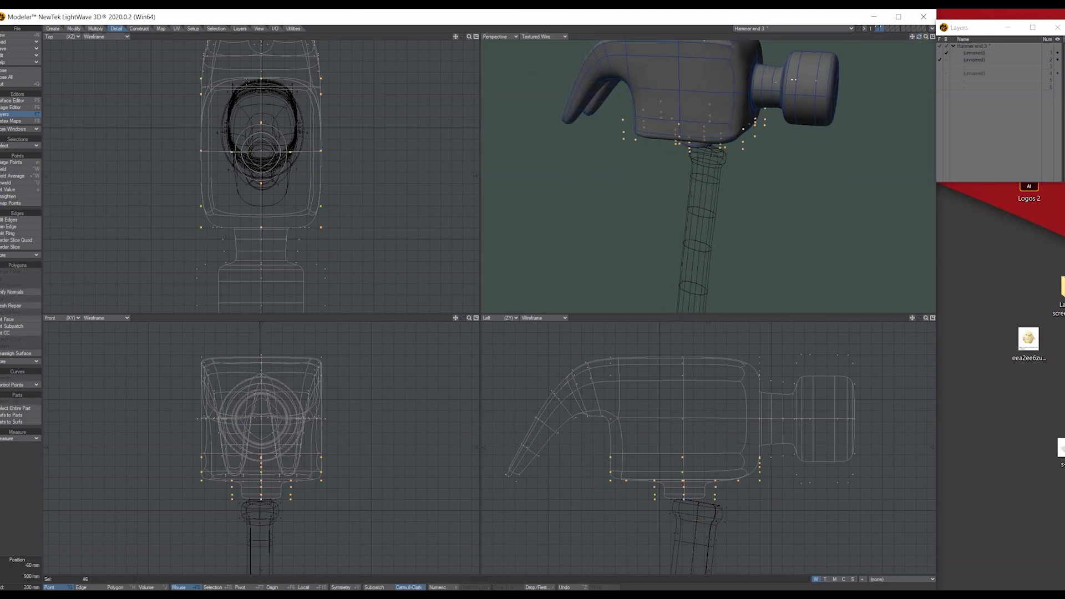
pyautogui.click(74, 29)
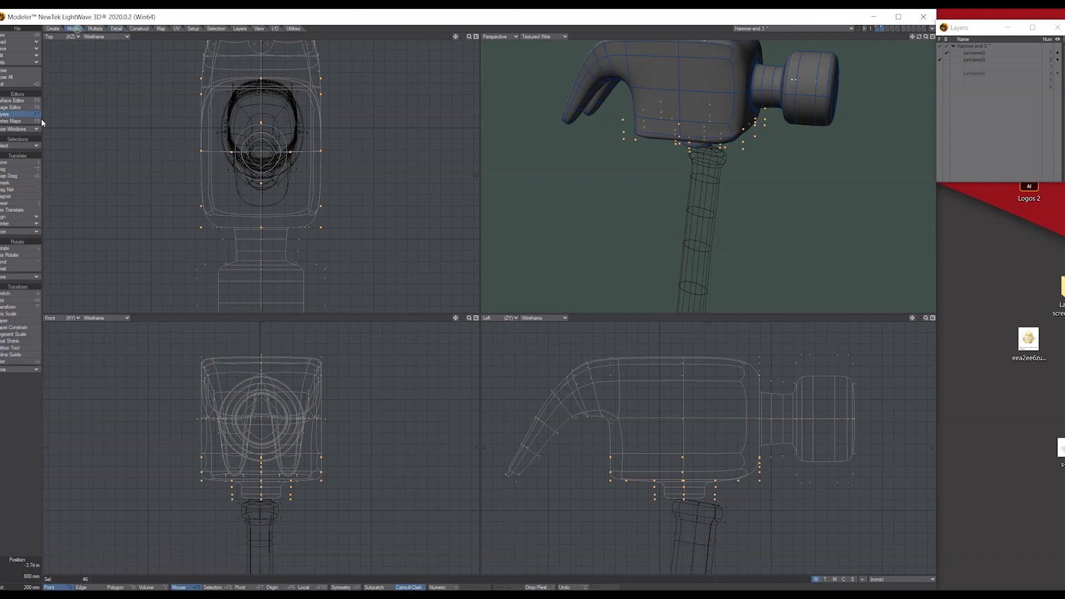
pyautogui.click(12, 293)
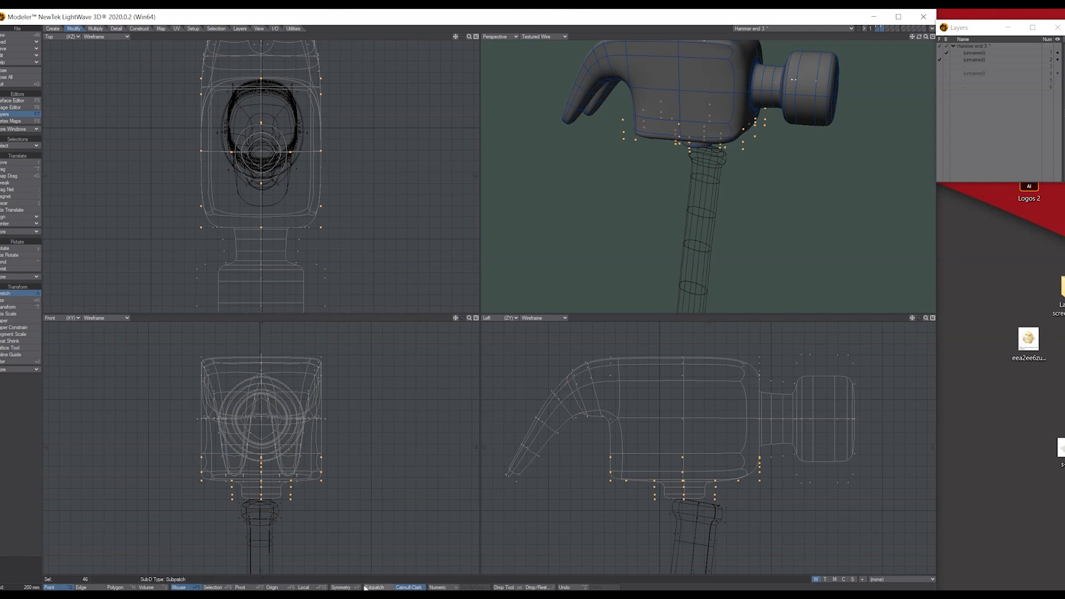
pyautogui.click(308, 588)
pyautogui.moveTo(262, 471); pyautogui.dragTo(249, 471)
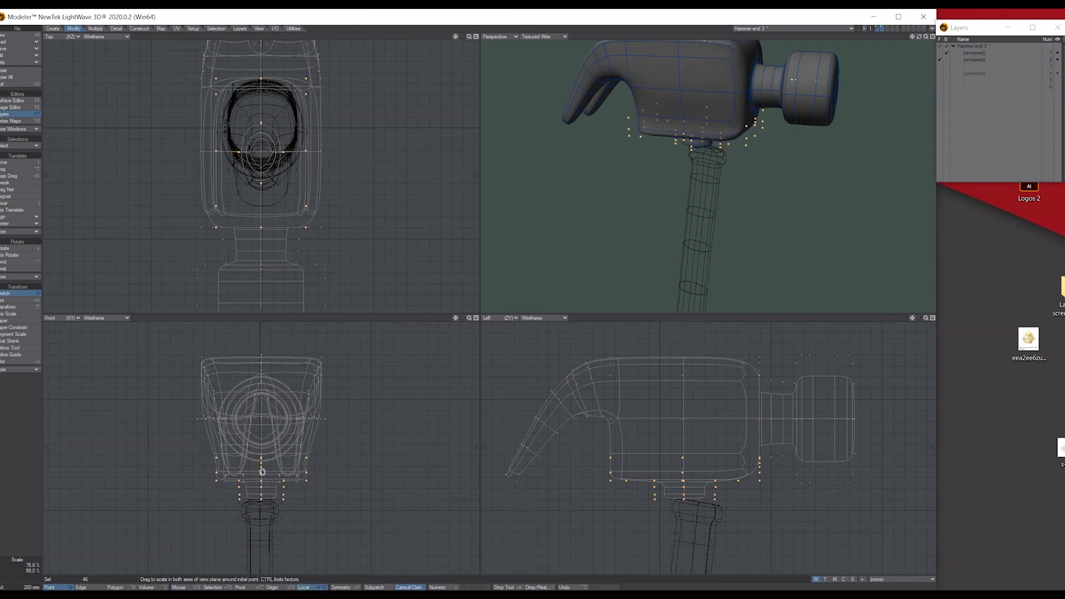
pyautogui.moveTo(919, 37)
pyautogui.mouseDown()
pyautogui.moveTo(879, 38)
pyautogui.moveTo(921, 39)
pyautogui.mouseUp()
pyautogui.press('Return')
# Drop the upper row from the point selection and stretch the remaining bottom and collar points inward in both width and length.
pyautogui.click(310, 461)
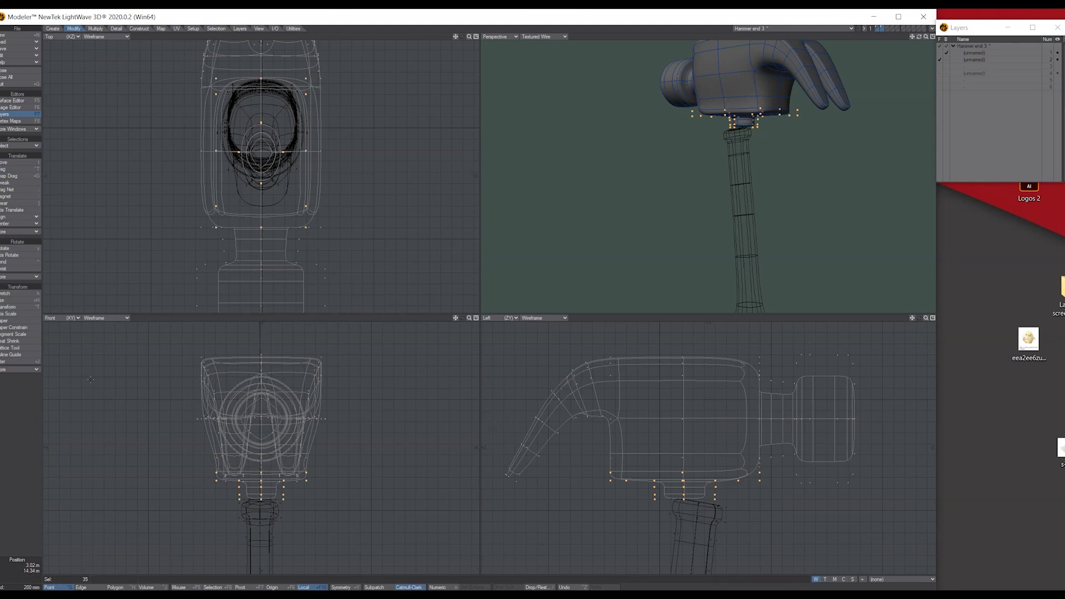
pyautogui.click(11, 293)
pyautogui.moveTo(261, 151); pyautogui.dragTo(241, 165)
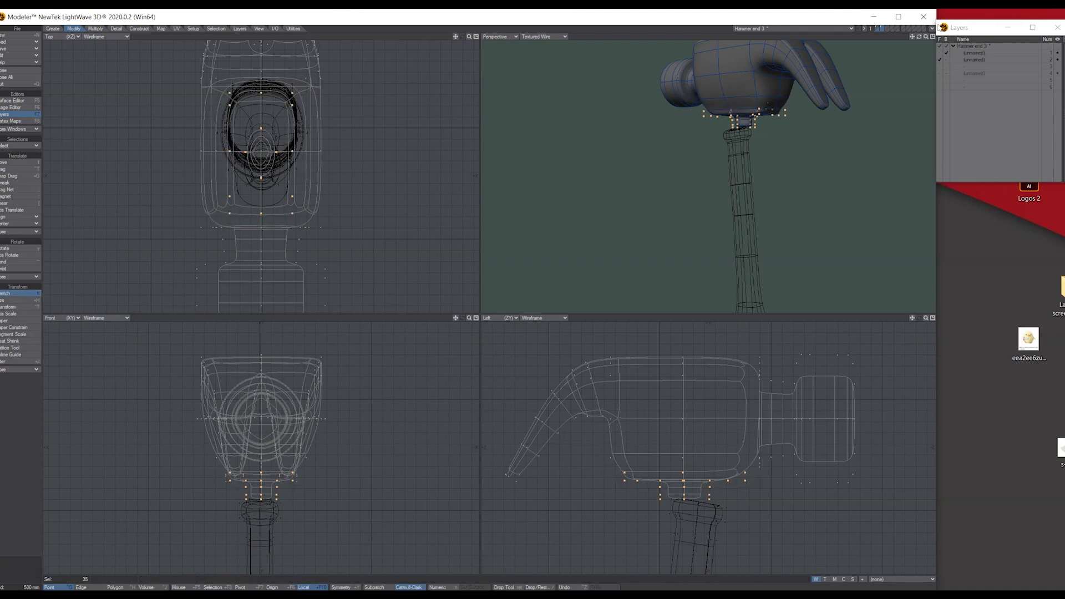
pyautogui.moveTo(919, 37); pyautogui.dragTo(900, 47)
pyautogui.press('Return')
pyautogui.press('/')
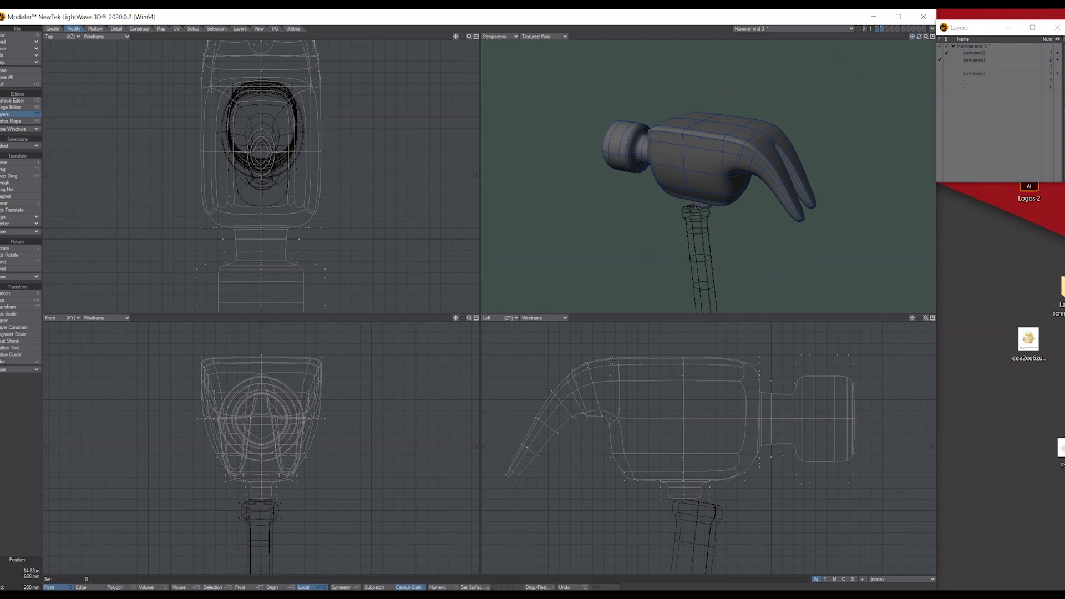
# Select the three edges along each long side of the head's top and move them slightly upward.
pyautogui.press('space')
pyautogui.moveTo(919, 37); pyautogui.dragTo(939, 49)
pyautogui.click(677, 149)
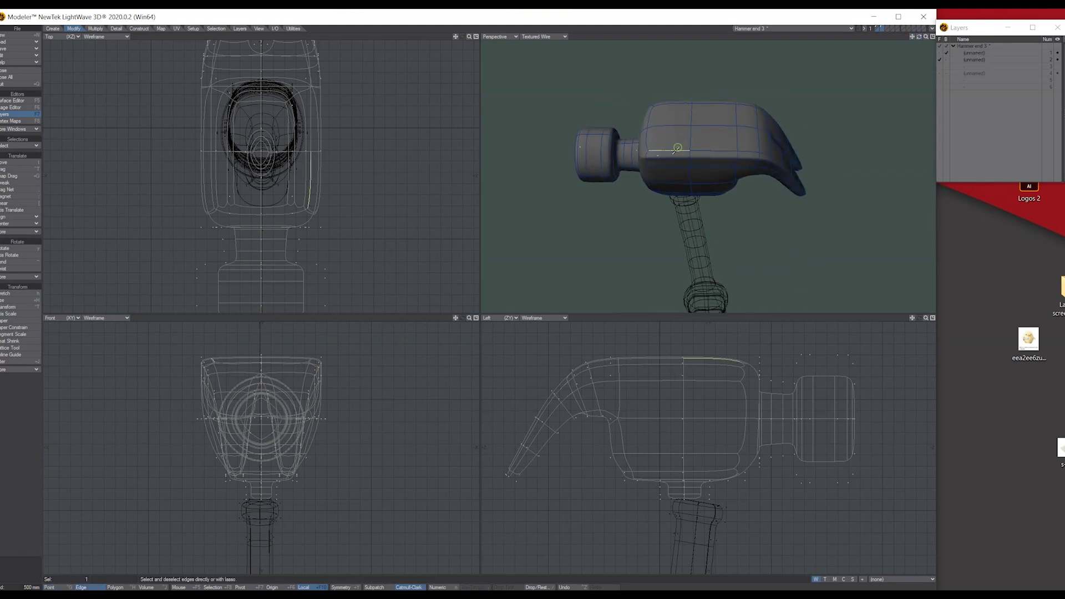
pyautogui.keyDown('shift'); pyautogui.click(717, 151); pyautogui.keyUp('shift')
pyautogui.keyDown('shift'); pyautogui.click(745, 151); pyautogui.keyUp('shift')
pyautogui.keyDown('shift'); pyautogui.click(747, 103); pyautogui.keyUp('shift')
pyautogui.keyDown('shift'); pyautogui.click(709, 104); pyautogui.keyUp('shift')
pyautogui.keyDown('shift'); pyautogui.click(672, 105); pyautogui.keyUp('shift')
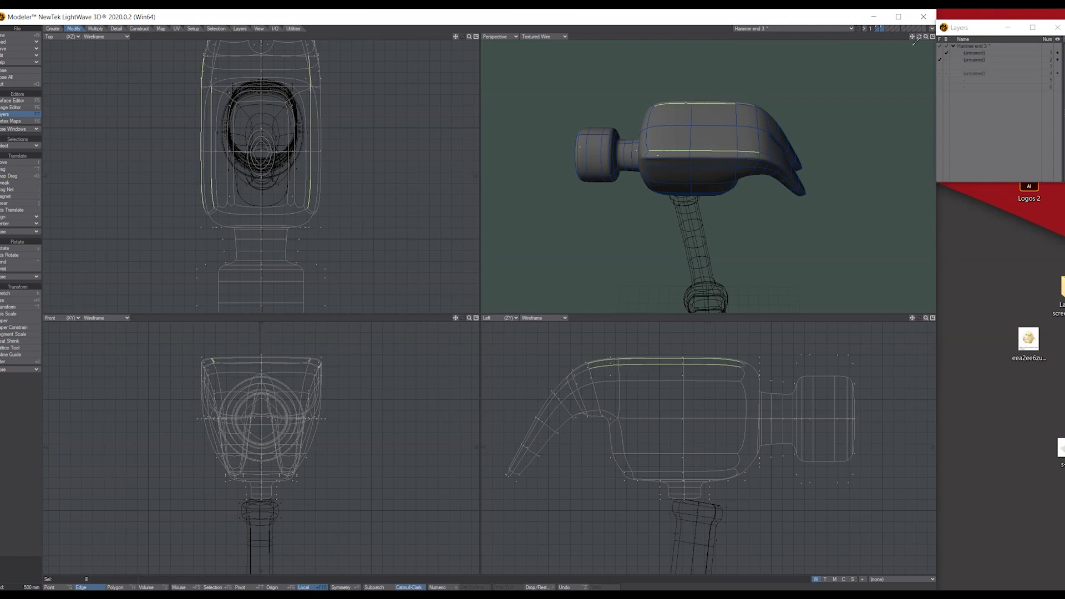
pyautogui.moveTo(919, 41); pyautogui.dragTo(776, 158)
pyautogui.click(739, 202)
pyautogui.click(731, 197)
pyautogui.click(22, 162)
pyautogui.moveTo(231, 372); pyautogui.dragTo(231, 349)
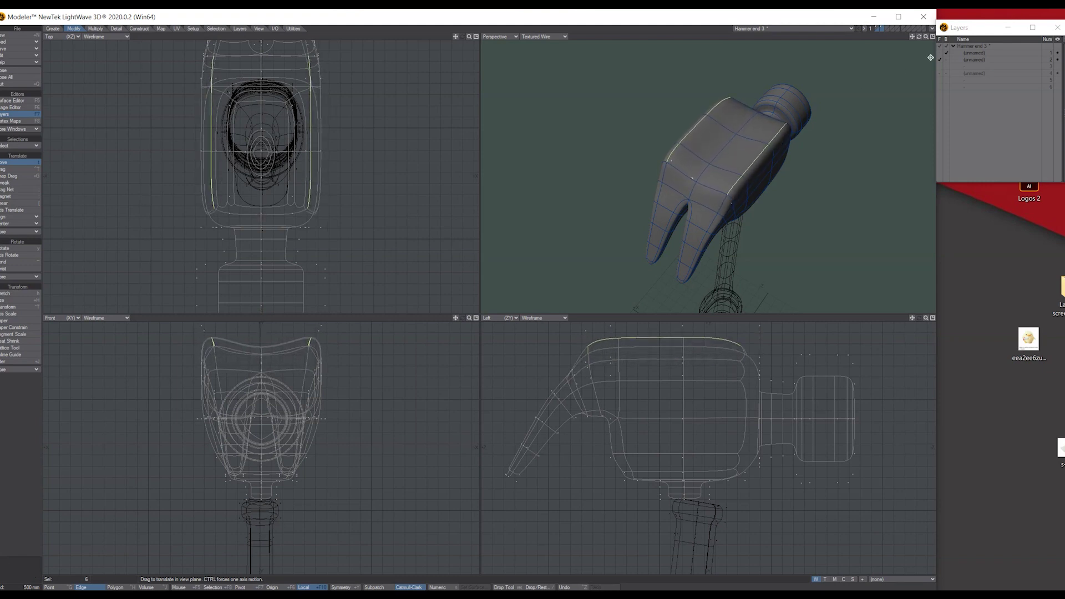
pyautogui.moveTo(919, 38); pyautogui.dragTo(871, 41)
pyautogui.moveTo(666, 340); pyautogui.dragTo(669, 369)
pyautogui.moveTo(919, 36)
pyautogui.mouseDown()
pyautogui.moveTo(896, 41)
pyautogui.moveTo(993, 38)
pyautogui.moveTo(921, 37)
pyautogui.mouseUp()
pyautogui.moveTo(730, 338); pyautogui.dragTo(727, 324)
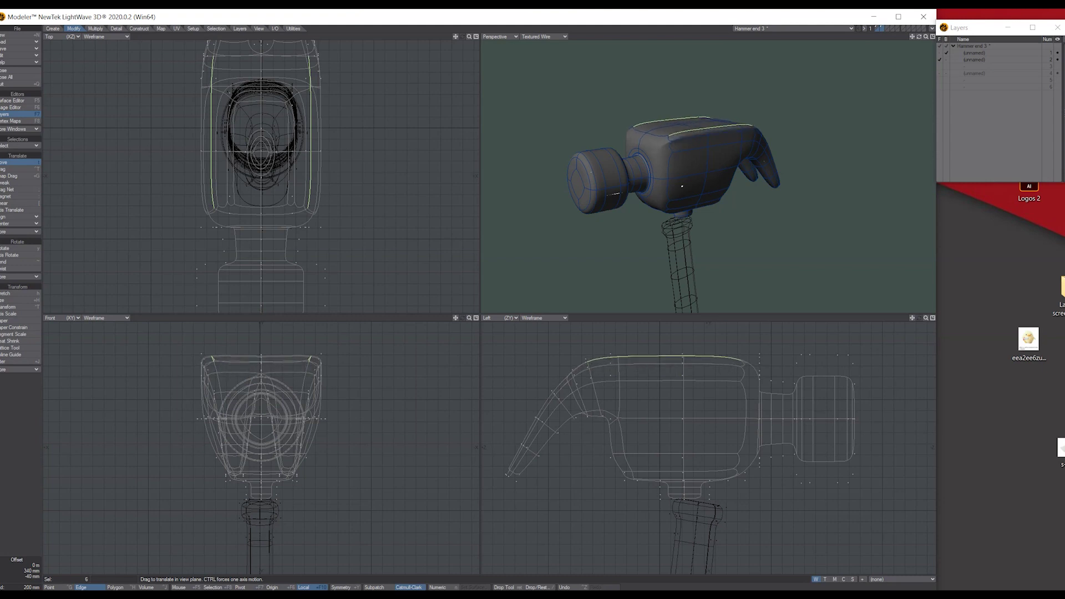
# Stretch the selected top edges shorter along the head's length and clear the selection.
pyautogui.click(17, 293)
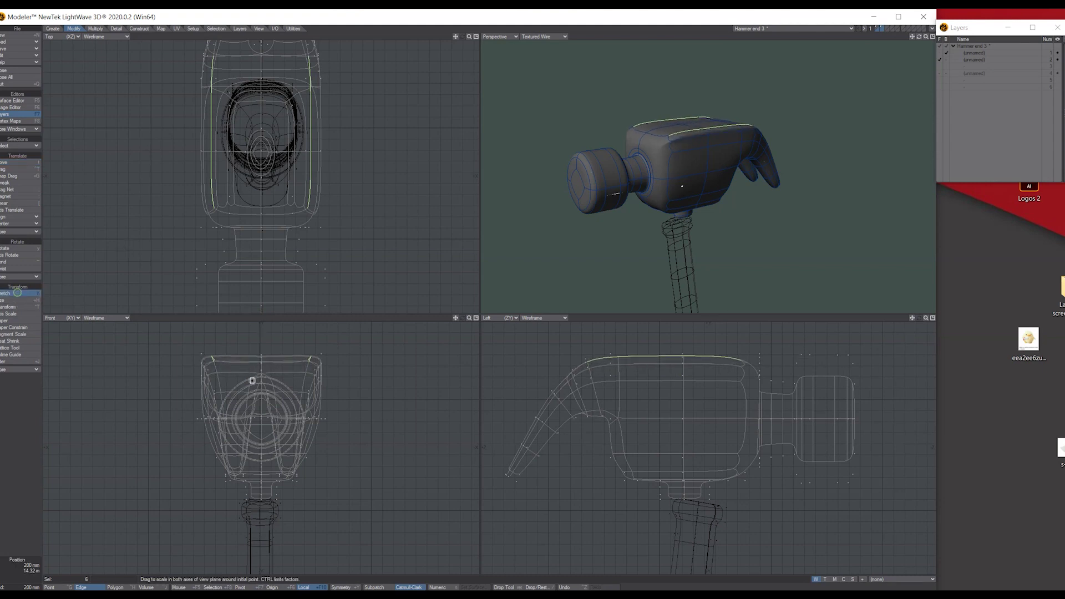
pyautogui.keyDown('ctrl'); pyautogui.moveTo(259, 365); pyautogui.dragTo(245, 365); pyautogui.keyUp('ctrl')
pyautogui.moveTo(672, 362); pyautogui.dragTo(638, 362)
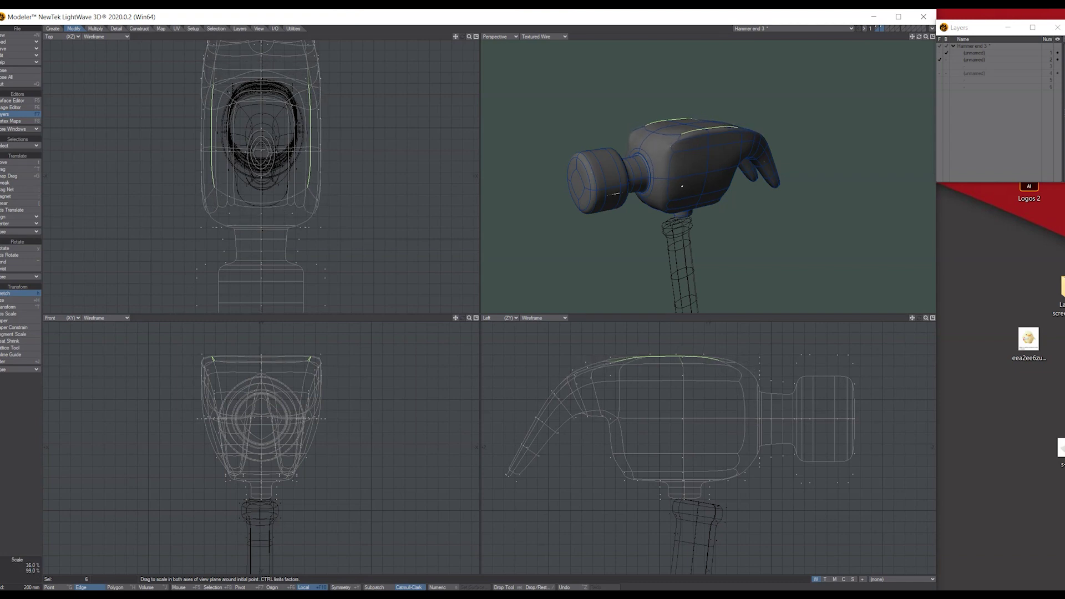
pyautogui.moveTo(918, 37)
pyautogui.mouseDown()
pyautogui.moveTo(832, 61)
pyautogui.moveTo(917, 43)
pyautogui.mouseUp()
pyautogui.press('Return')
pyautogui.press('/')
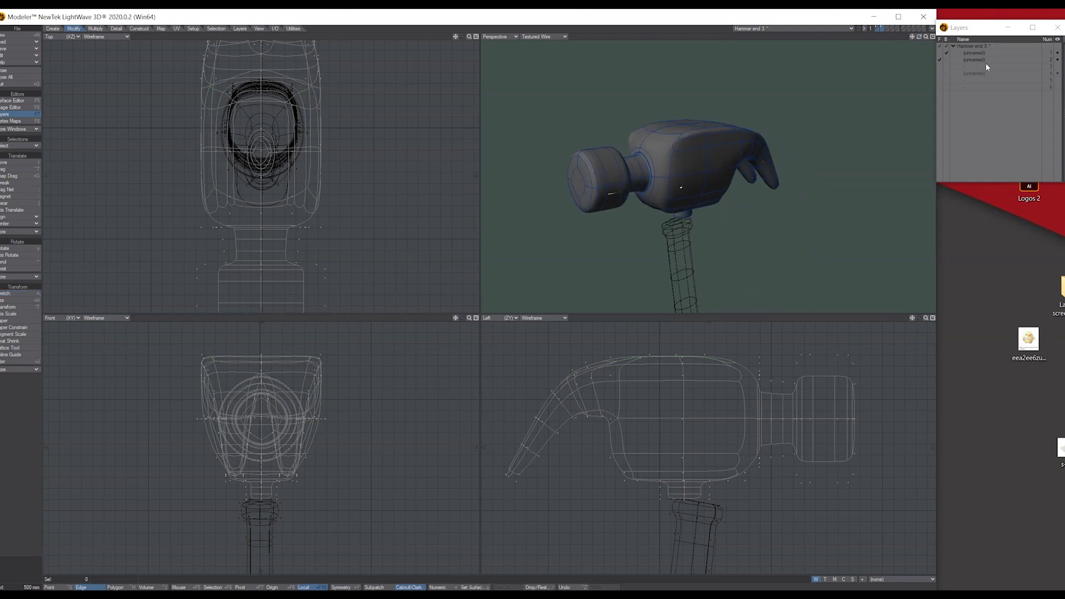
# Select the points of both claws and try stretching them narrower about their local centre.
pyautogui.moveTo(920, 37)
pyautogui.mouseDown()
pyautogui.moveTo(838, 41)
pyautogui.moveTo(889, 40)
pyautogui.moveTo(931, 55)
pyautogui.moveTo(1015, 46)
pyautogui.moveTo(932, 52)
pyautogui.mouseUp()
pyautogui.hotkey('ctrl', 'h')
pyautogui.hotkey('ctrl', 'g')
pyautogui.moveTo(629, 347)
pyautogui.mouseDown(button='right')
pyautogui.moveTo(632, 408)
pyautogui.moveTo(546, 500)
pyautogui.moveTo(570, 315)
pyautogui.moveTo(638, 357)
pyautogui.moveTo(621, 391)
pyautogui.mouseUp(button='right')
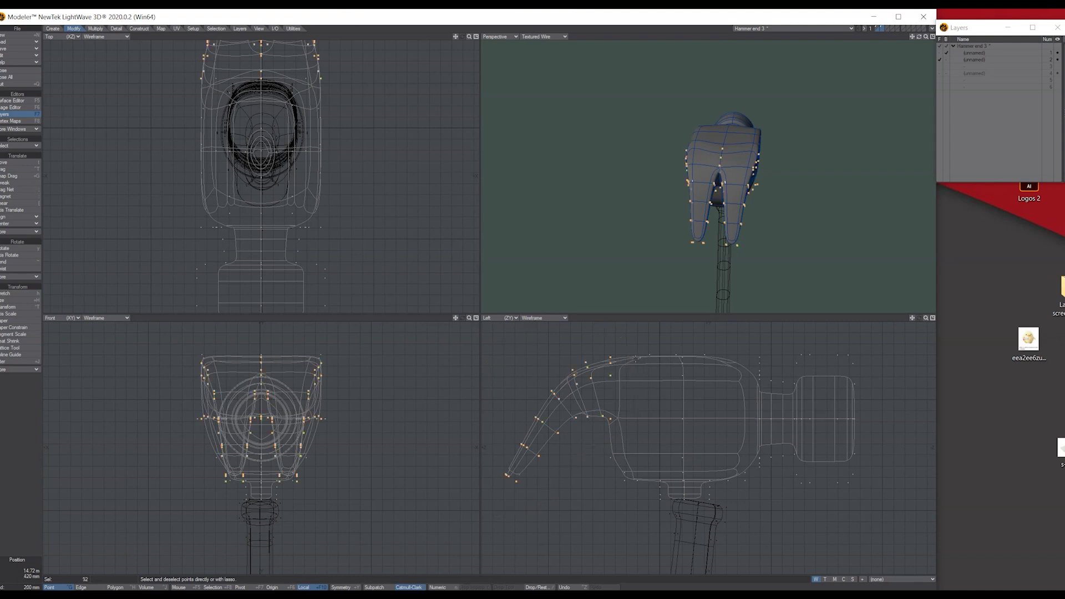
pyautogui.click(18, 294)
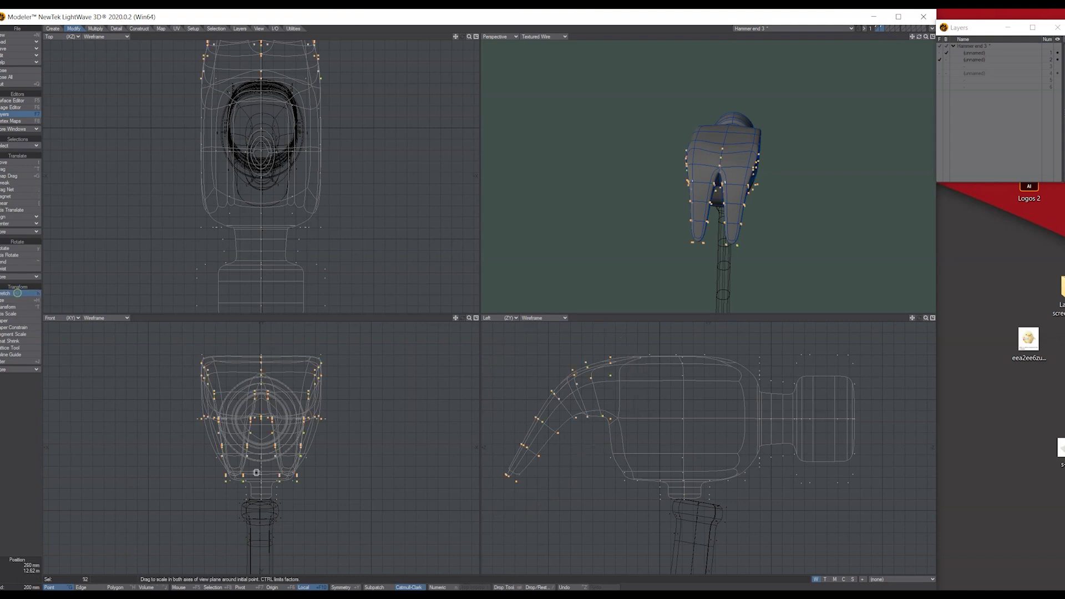
pyautogui.moveTo(262, 418); pyautogui.dragTo(231, 426)
pyautogui.moveTo(918, 36); pyautogui.dragTo(983, 70)
pyautogui.press('space')
pyautogui.press('/')
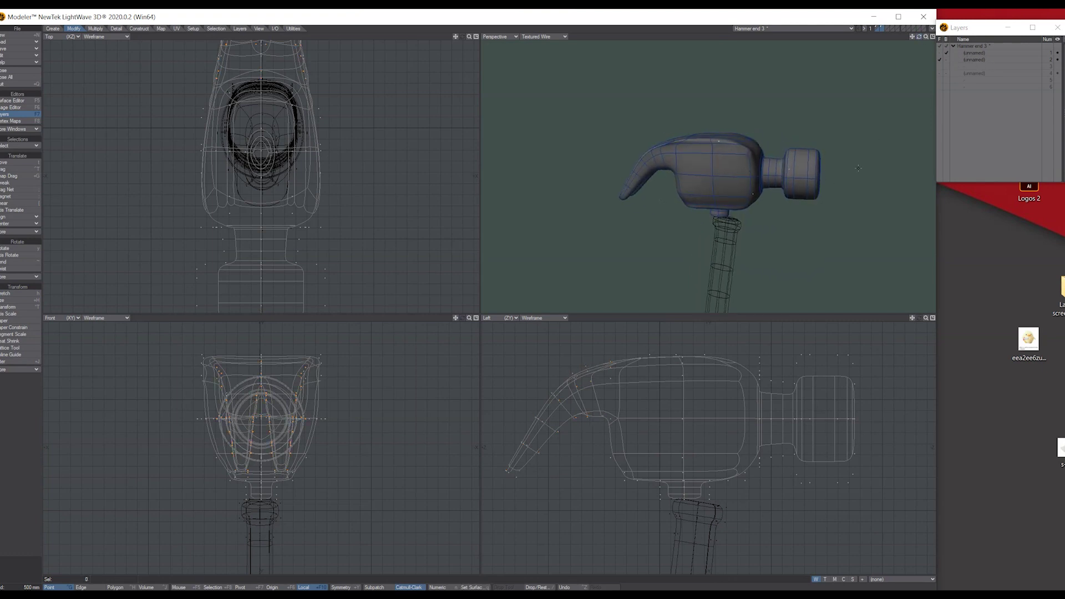
# Bring all hammer layers to the foreground, select a polygon on the head's side and try contracting the selection.
pyautogui.click(940, 50)
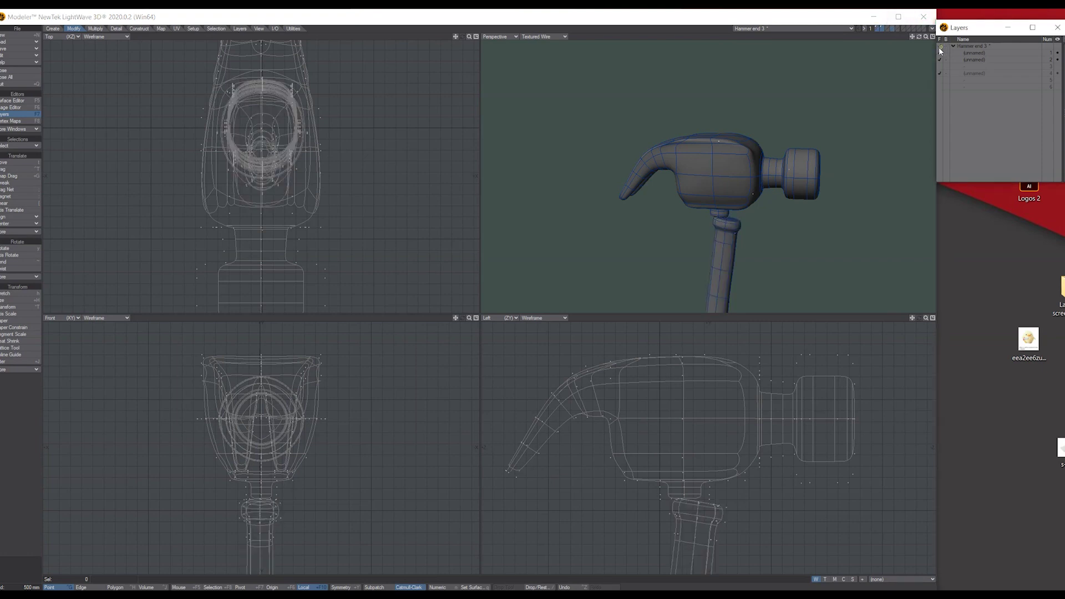
pyautogui.hotkey('ctrl', 'h')
pyautogui.click(731, 168)
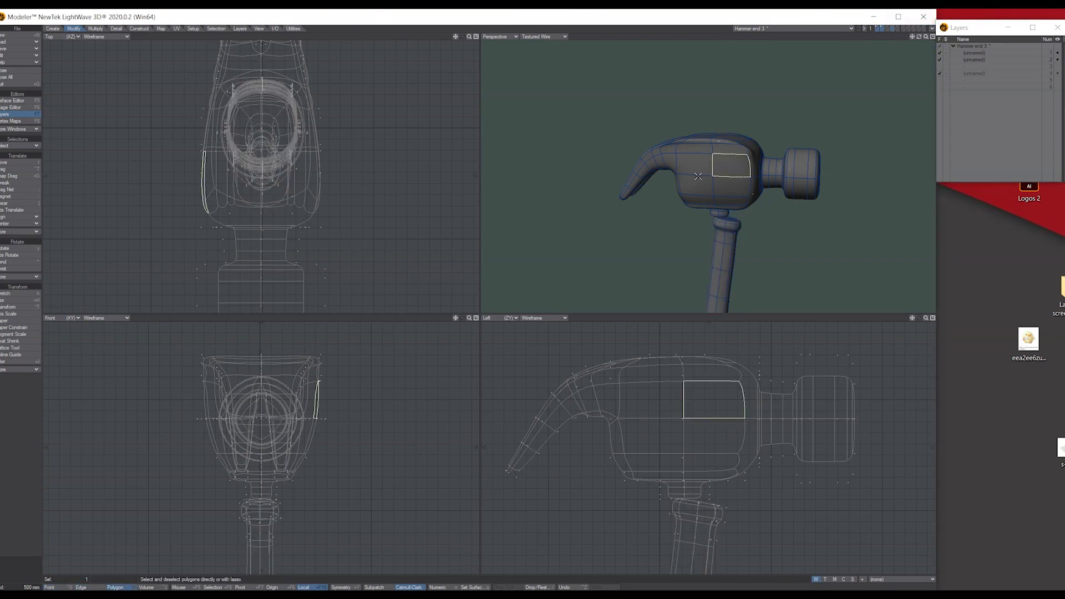
pyautogui.click(216, 28)
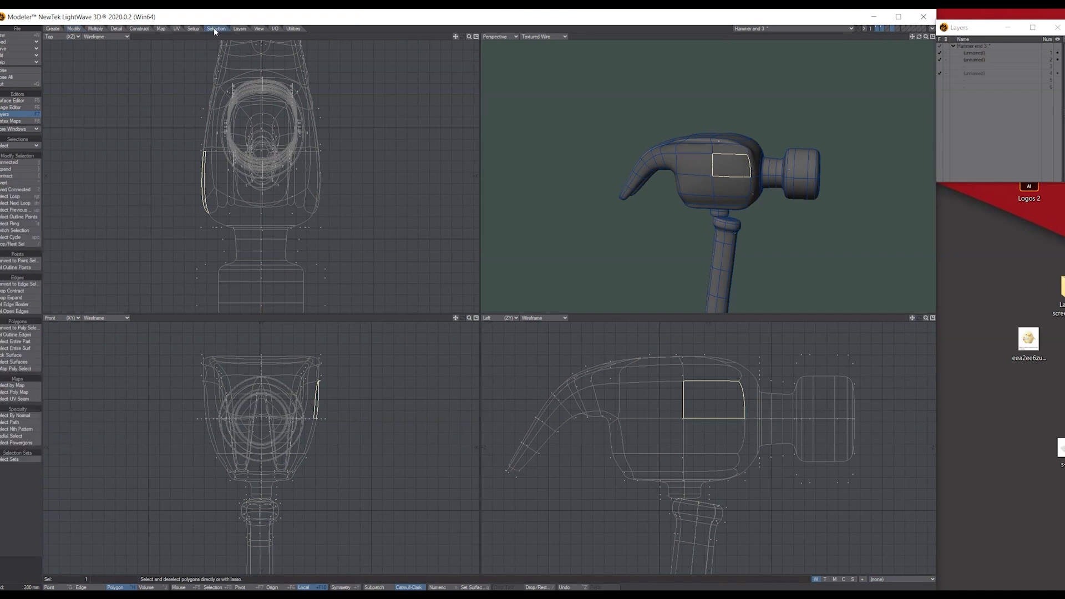
pyautogui.click(12, 176)
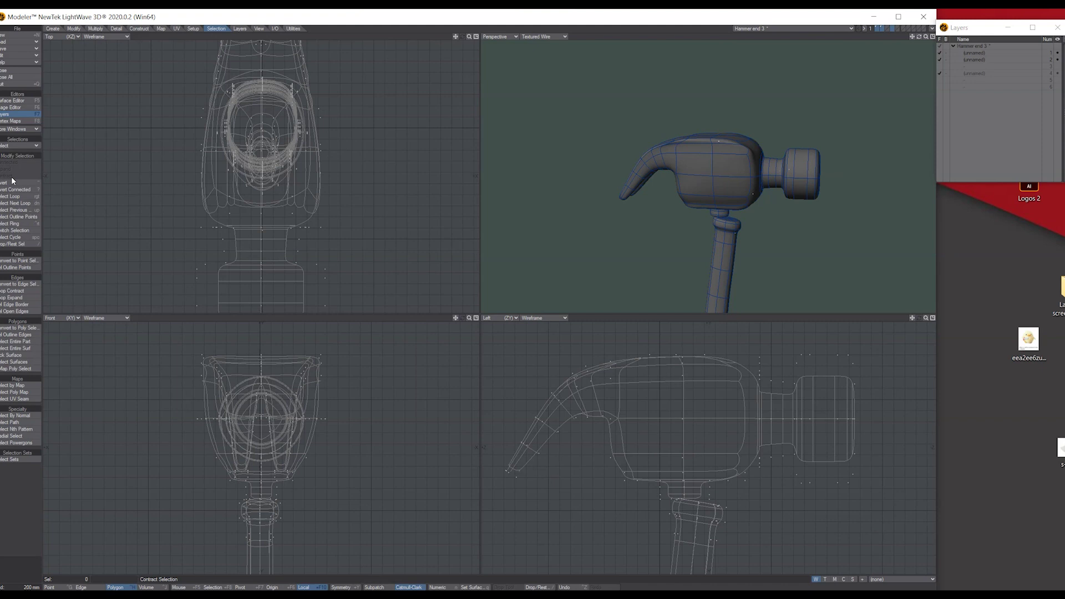
# Undo the last change to the claws, clear the point selection and select the head's entire connected geometry from a side polygon.
pyautogui.hotkey('ctrl', 'z')
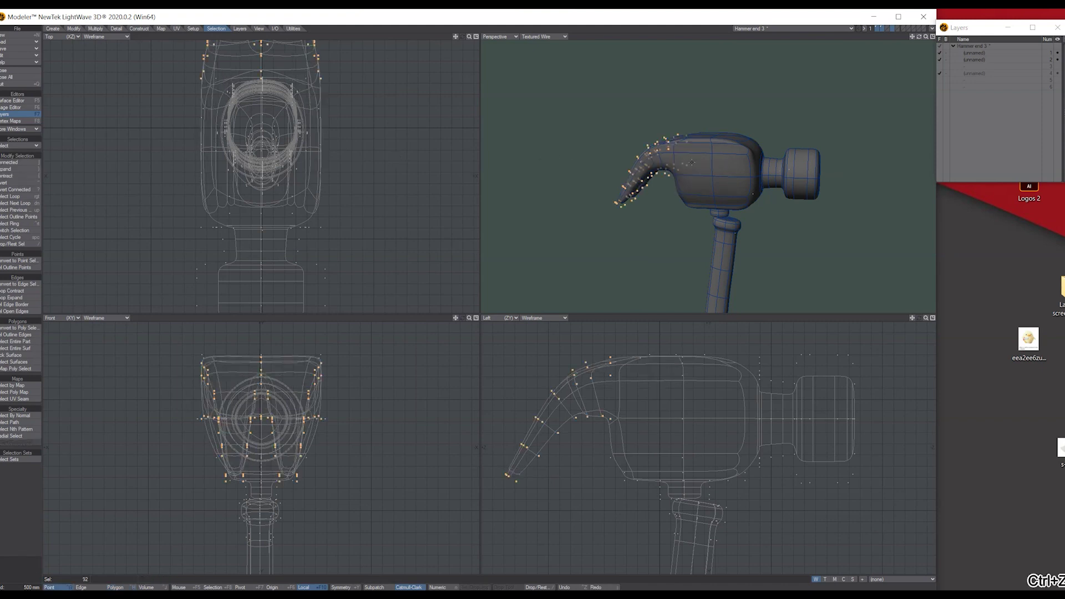
pyautogui.press('/')
pyautogui.press('space')
pyautogui.press('space')
pyautogui.click(700, 166)
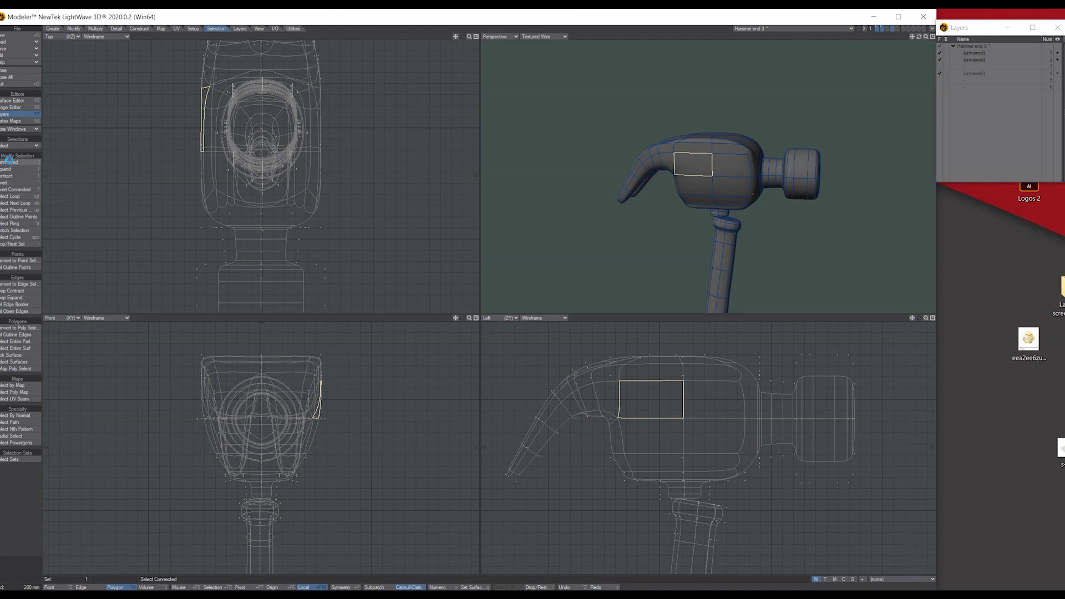
pyautogui.click(10, 164)
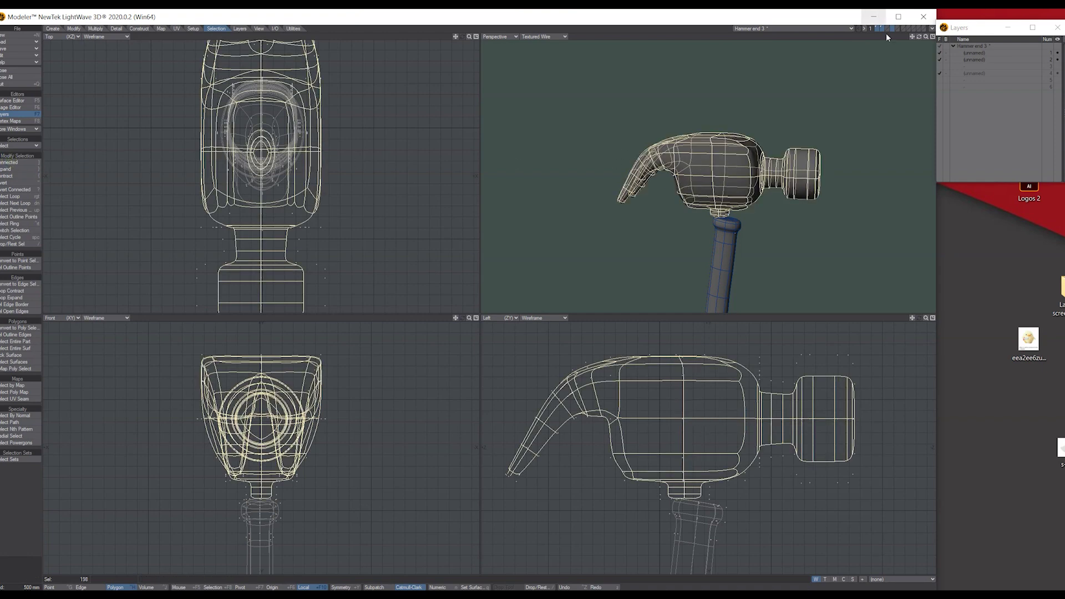
# Move the selected head down toward the handle and rotate it in the side view so the striking face tilts downward.
pyautogui.moveTo(926, 37); pyautogui.dragTo(932, 37)
pyautogui.press('t')
pyautogui.moveTo(691, 478); pyautogui.dragTo(721, 509)
pyautogui.press('y')
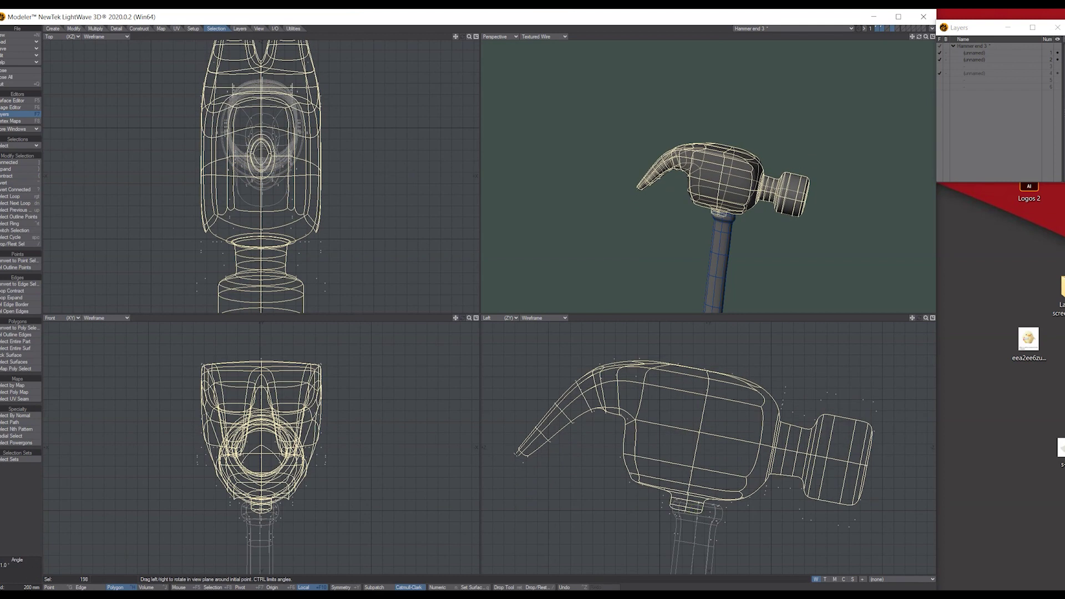
# Set the action centre to Mouse, move the head so its lower collar seats in the handle's top, and clear the selection.
pyautogui.click(185, 586)
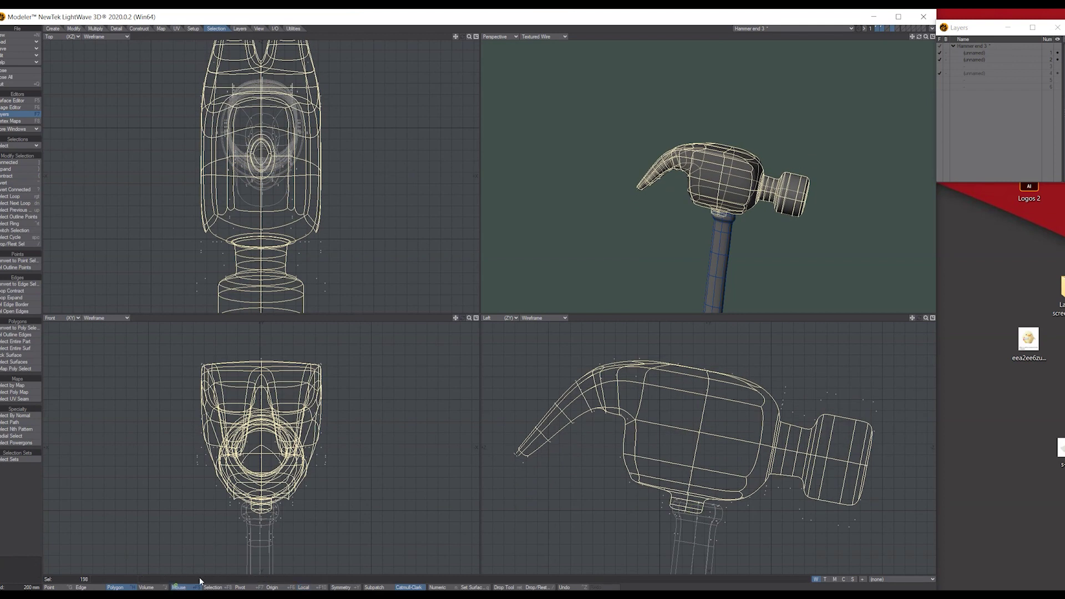
pyautogui.press('t')
pyautogui.moveTo(686, 506); pyautogui.dragTo(686, 502)
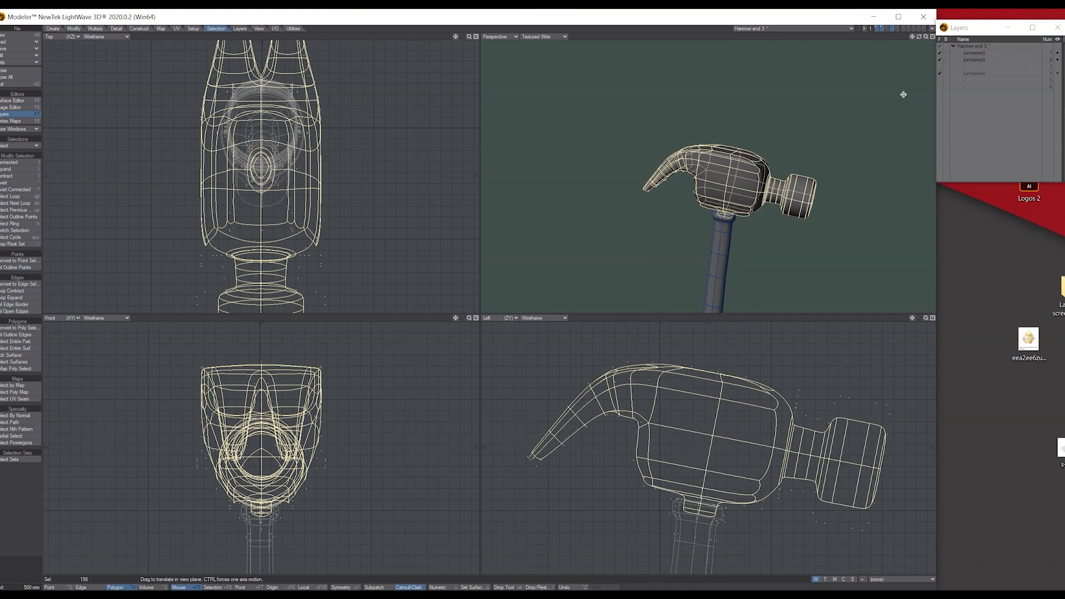
pyautogui.moveTo(925, 36)
pyautogui.mouseDown()
pyautogui.moveTo(943, 36)
pyautogui.moveTo(926, 40)
pyautogui.moveTo(943, 47)
pyautogui.moveTo(932, 44)
pyautogui.mouseUp()
pyautogui.moveTo(708, 452); pyautogui.dragTo(706, 453)
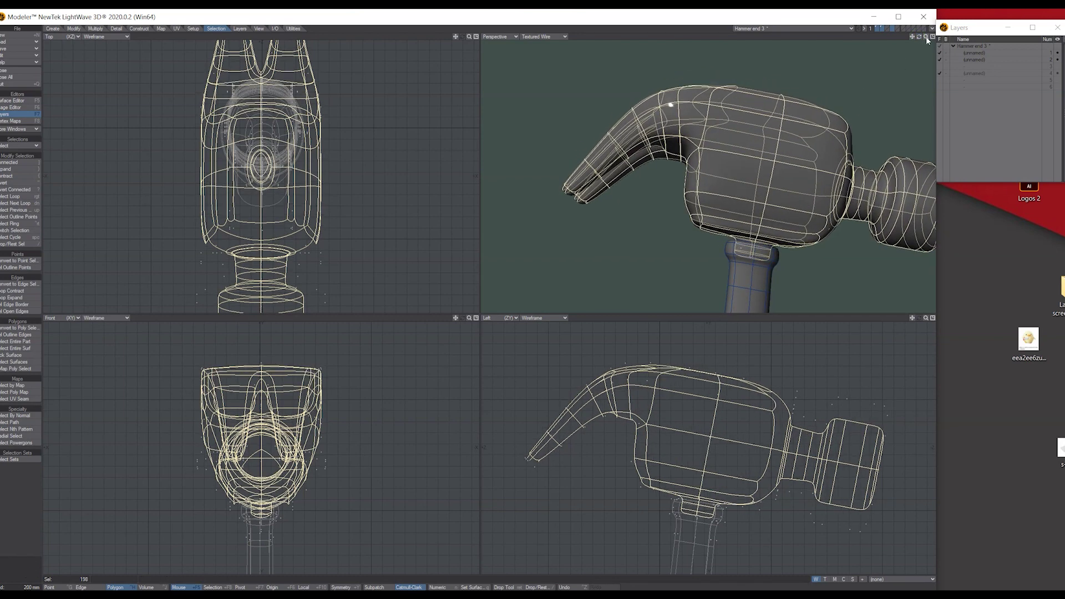
pyautogui.moveTo(926, 36); pyautogui.dragTo(976, 38)
pyautogui.press('Return')
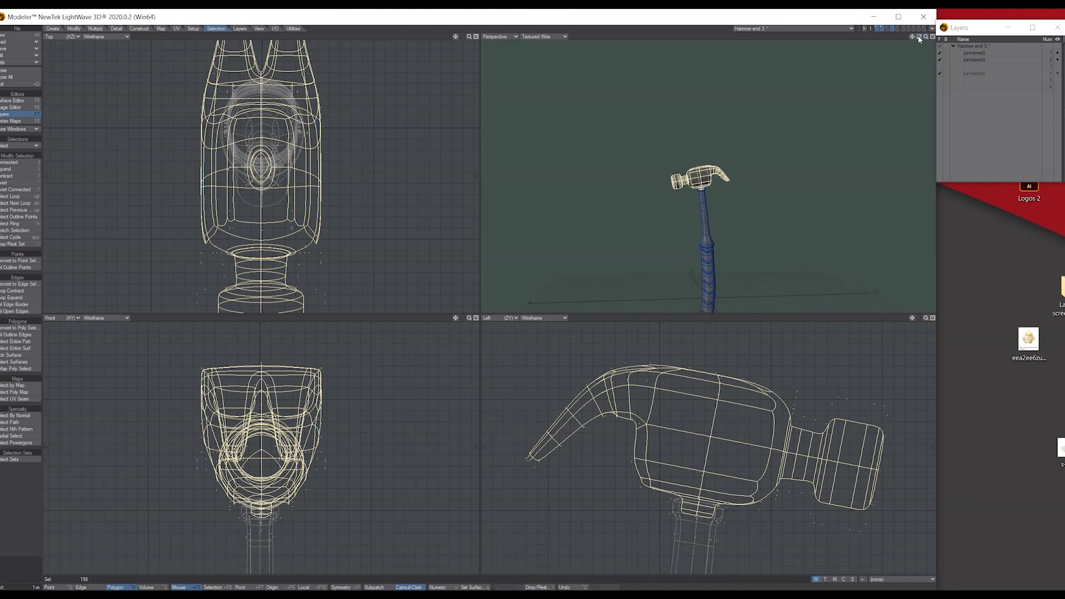
pyautogui.press('/')
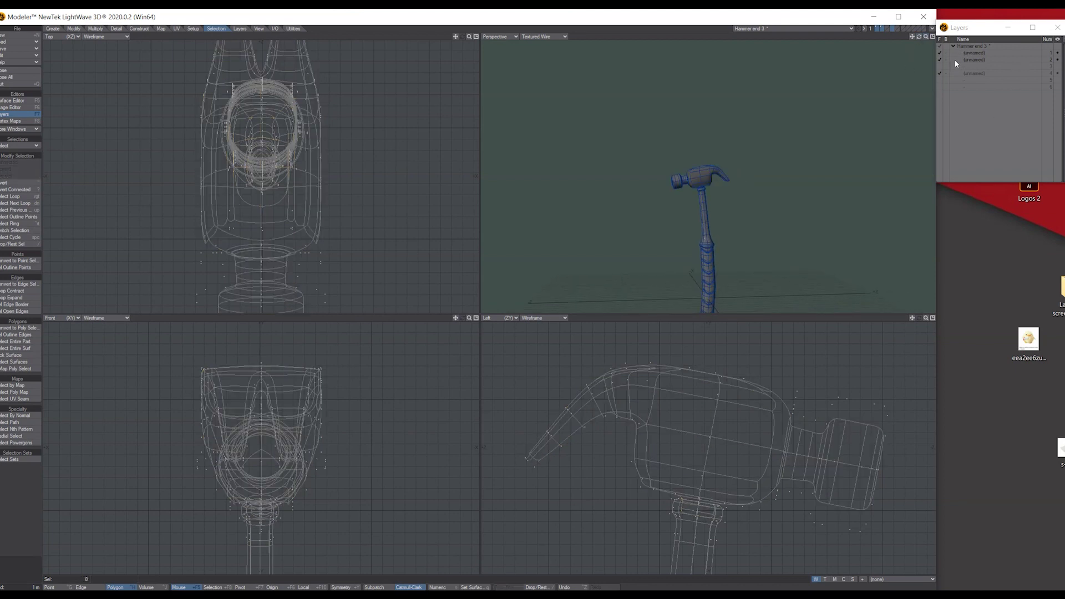
# Fit the whole hammer in a maximized perspective view and examine its overall shape.
pyautogui.press('a')
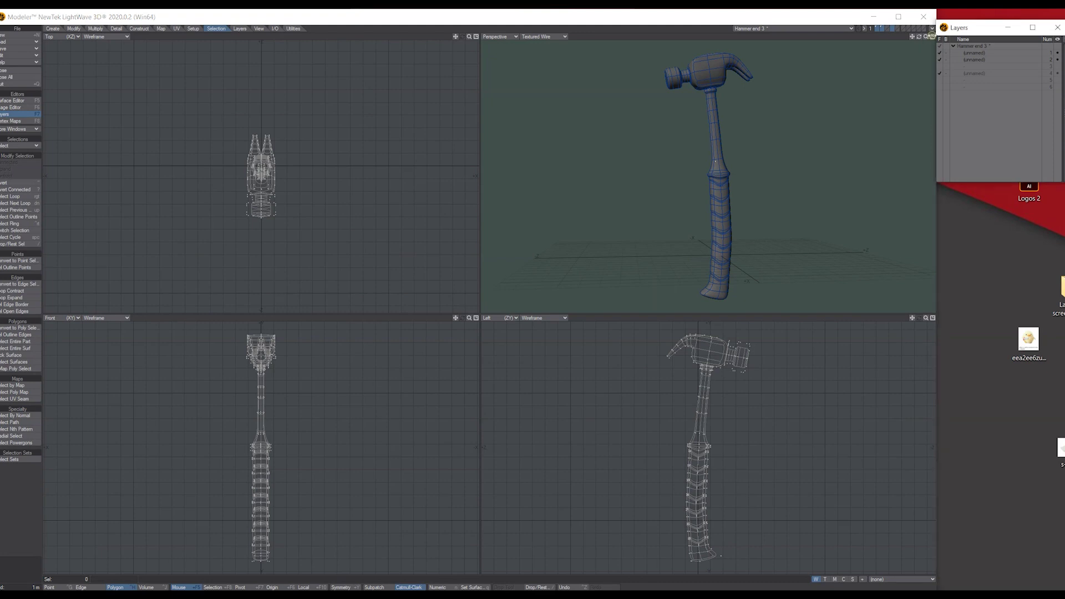
pyautogui.click(933, 37)
pyautogui.press('a')
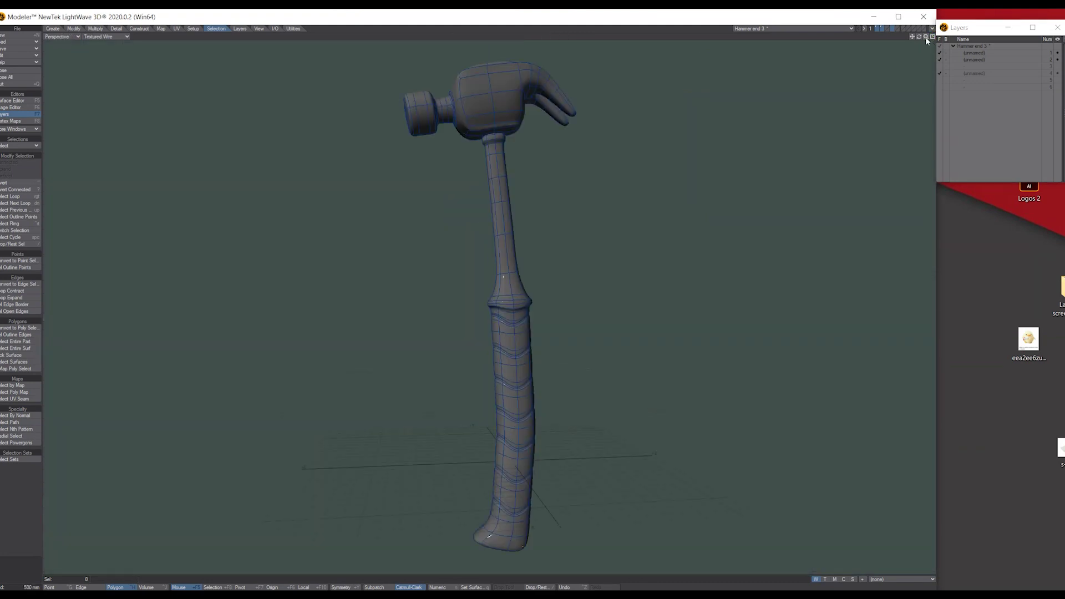
pyautogui.moveTo(926, 37)
pyautogui.mouseDown()
pyautogui.moveTo(887, 36)
pyautogui.moveTo(1026, 40)
pyautogui.moveTo(854, 42)
pyautogui.moveTo(921, 38)
pyautogui.mouseUp()
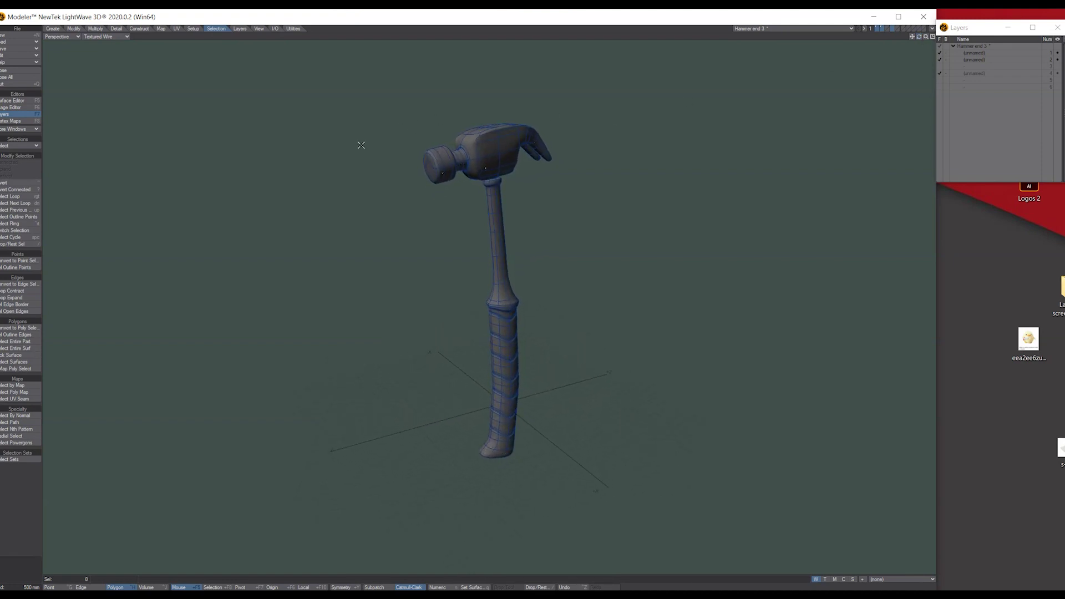